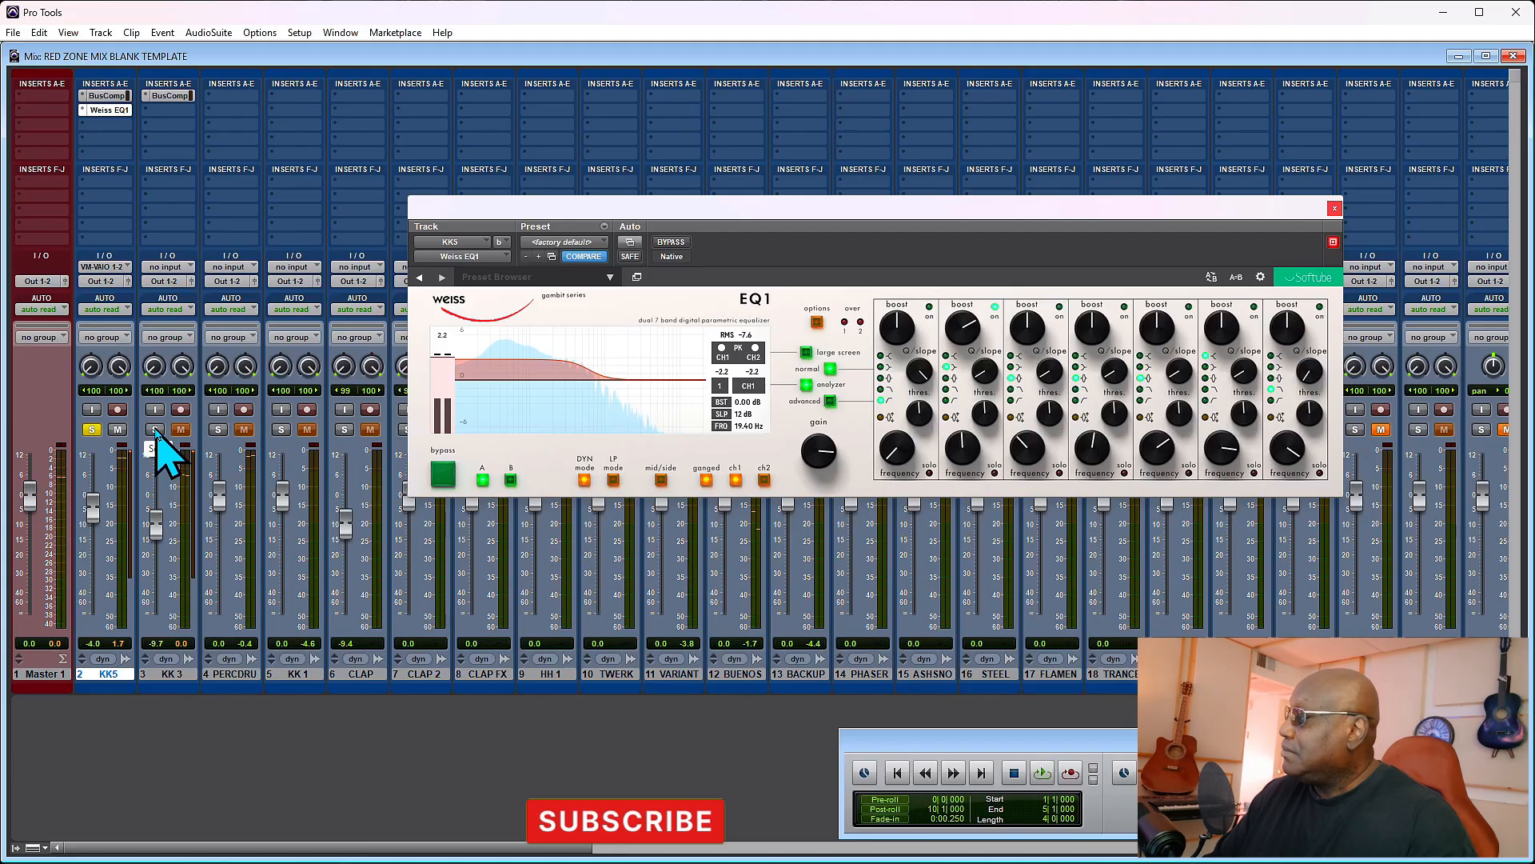
# - Play the session with the KK5 and KK 3 kicks soloed and lower the KK 3 volume to -13.7 dB
pyautogui.press('space')
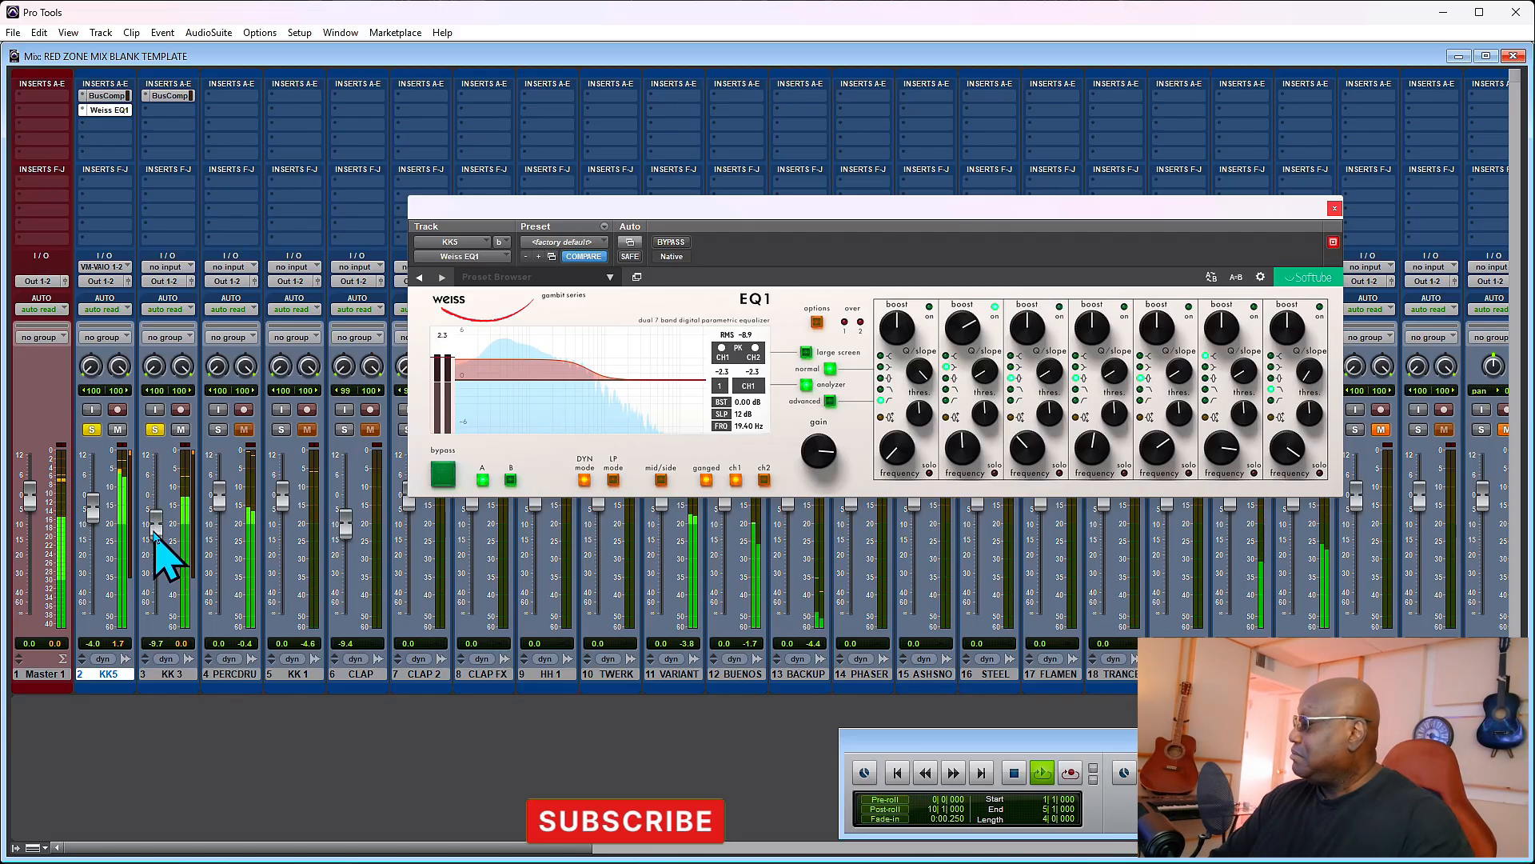
pyautogui.moveTo(156, 538); pyautogui.dragTo(157, 543)
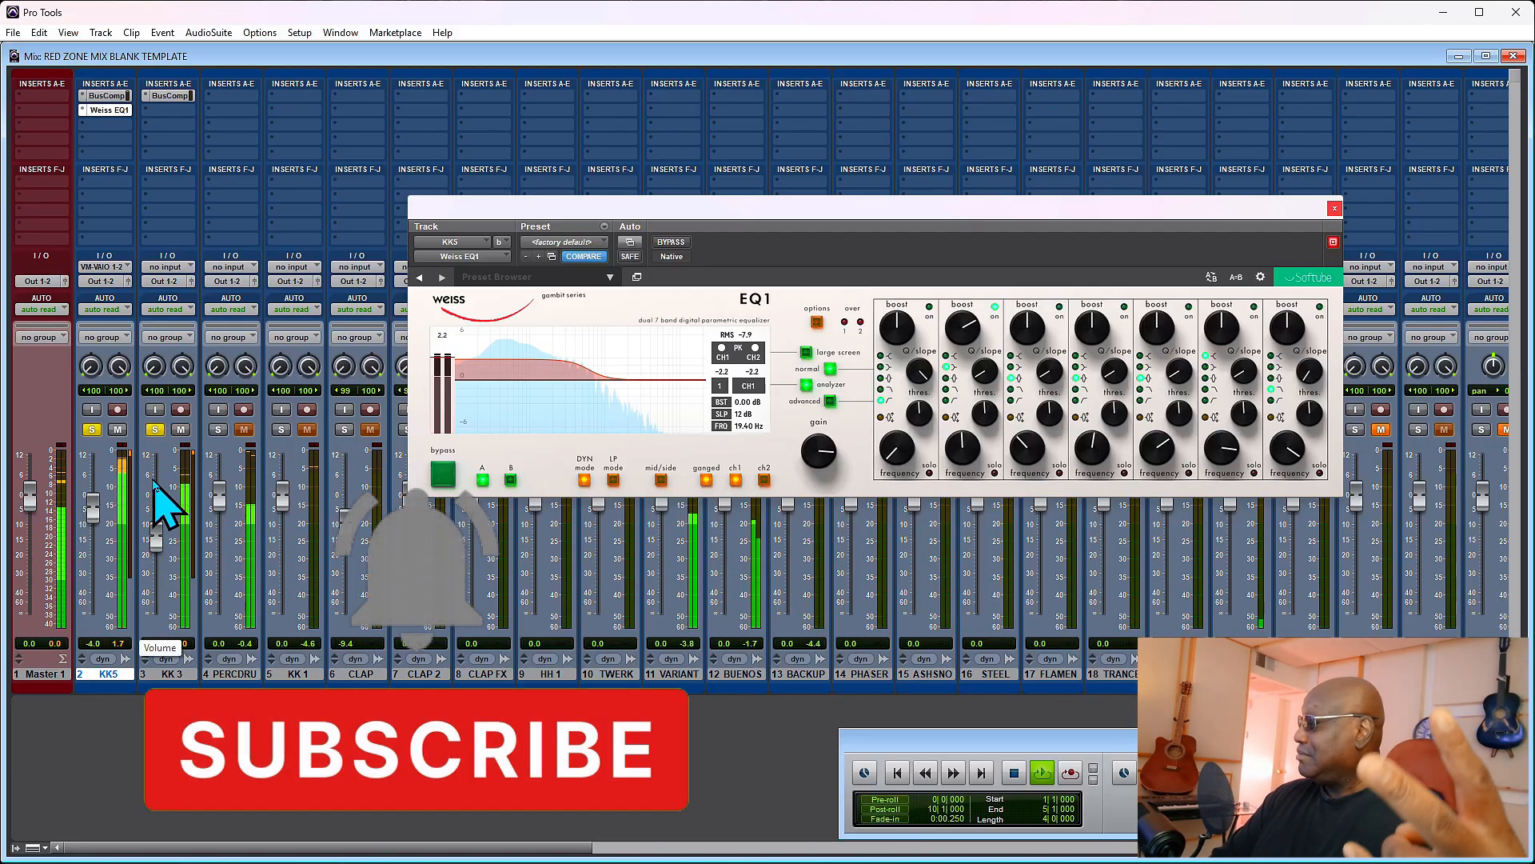
pyautogui.press('space')
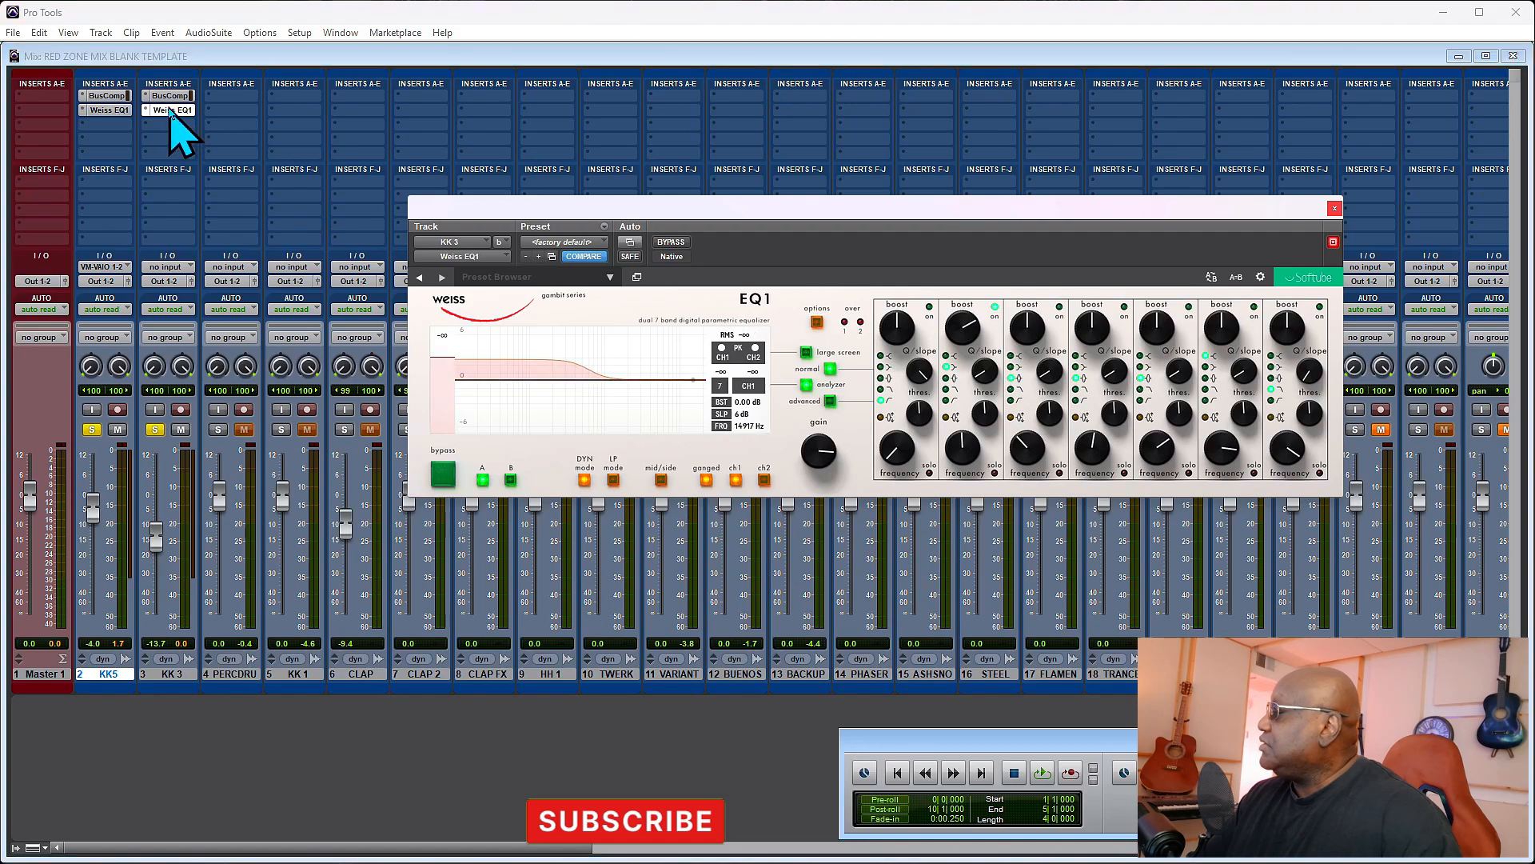
# - In KK 3's Weiss EQ1, shape the low end with a band 1 low cut and a 2.60 dB band 2 boost, auditioning the result
pyautogui.click(173, 111)
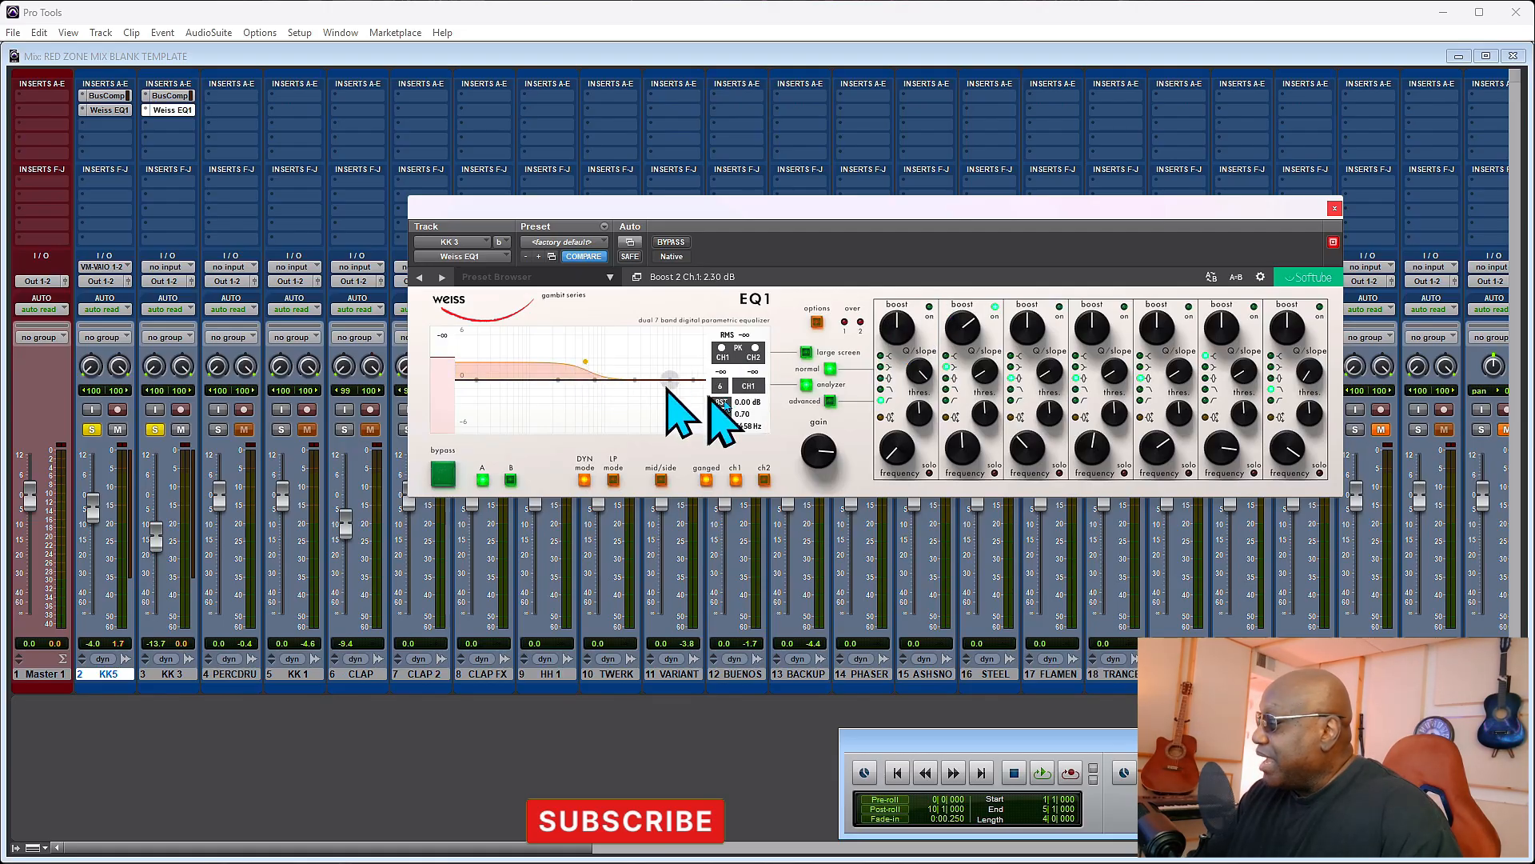
pyautogui.moveTo(970, 436); pyautogui.dragTo(971, 444)
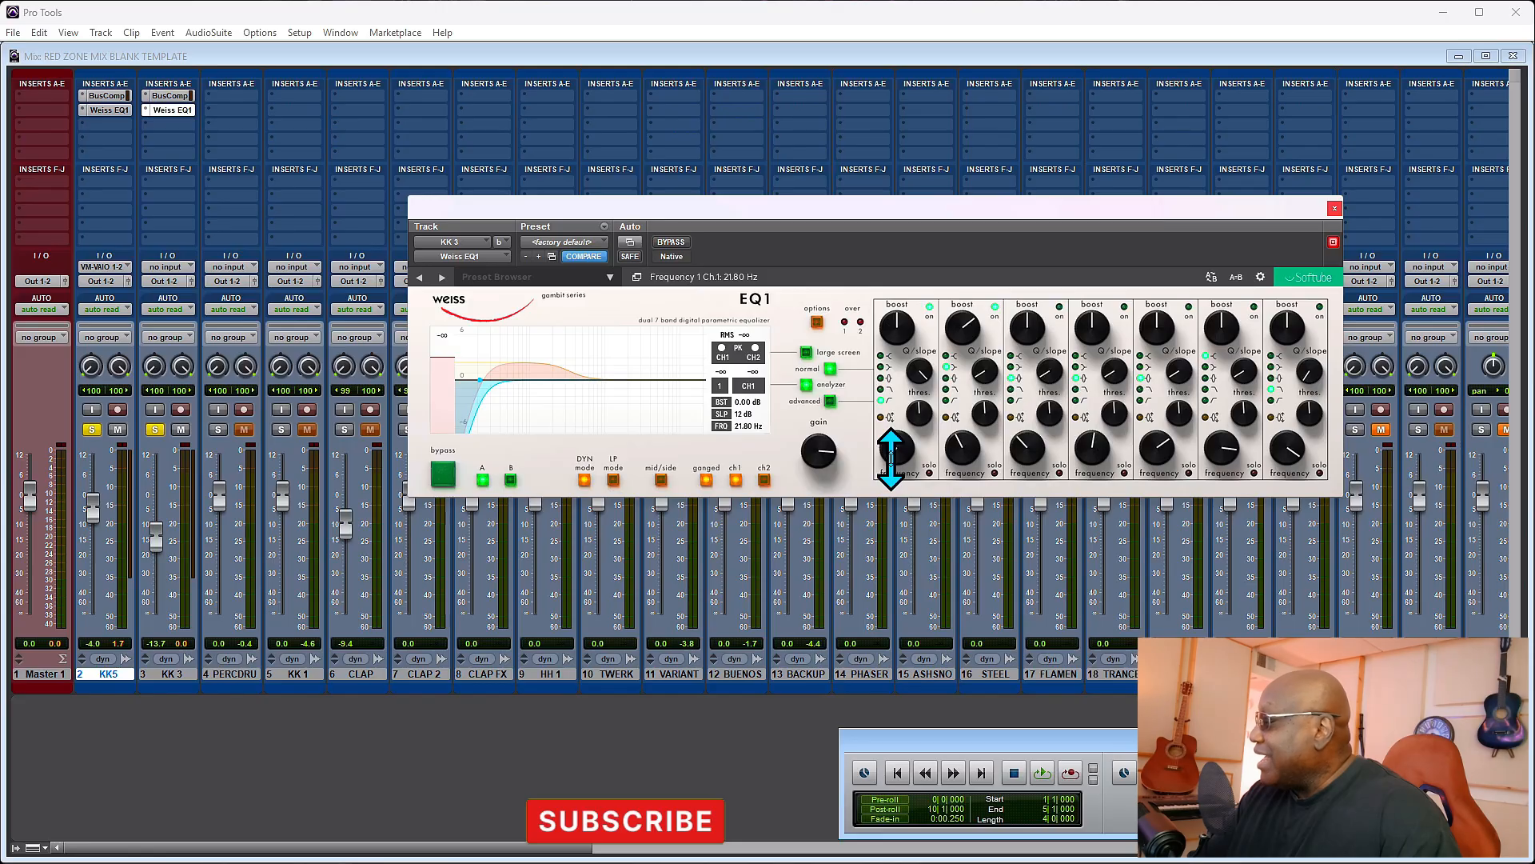
pyautogui.moveTo(891, 458); pyautogui.dragTo(891, 467)
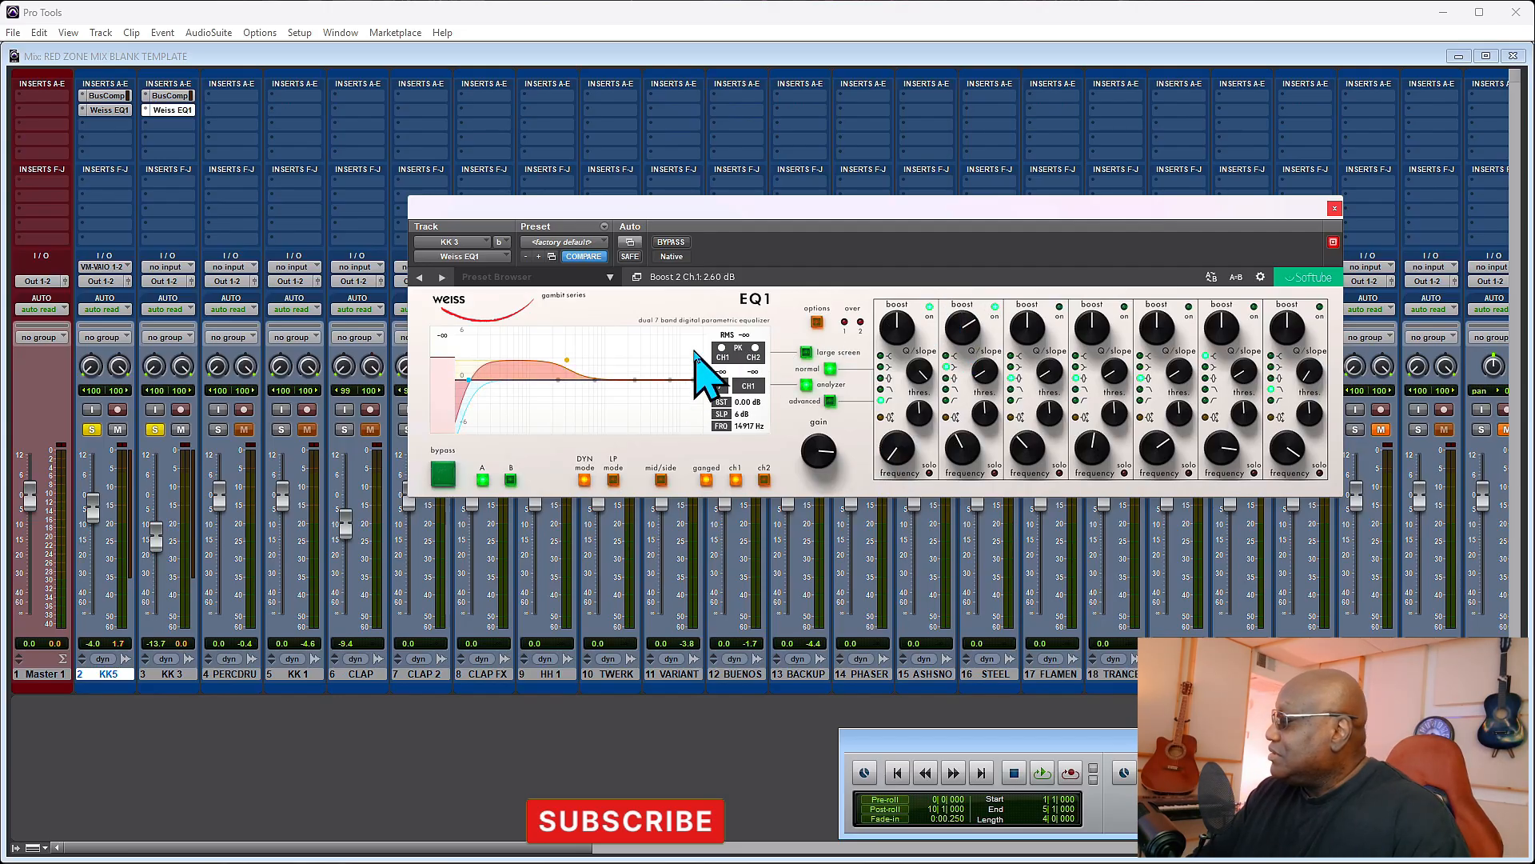
pyautogui.press('space')
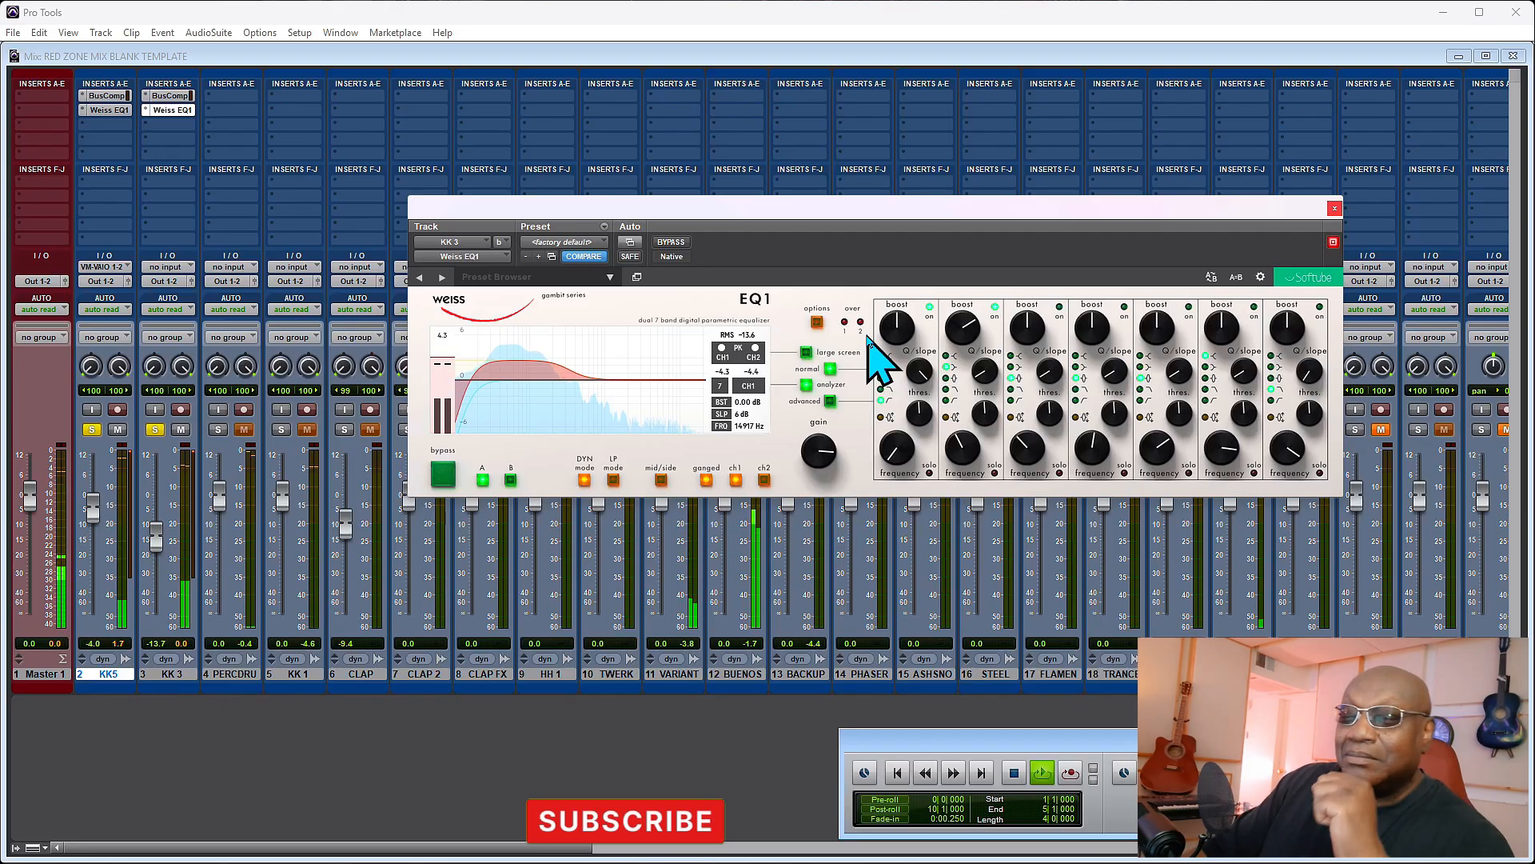
pyautogui.press('space')
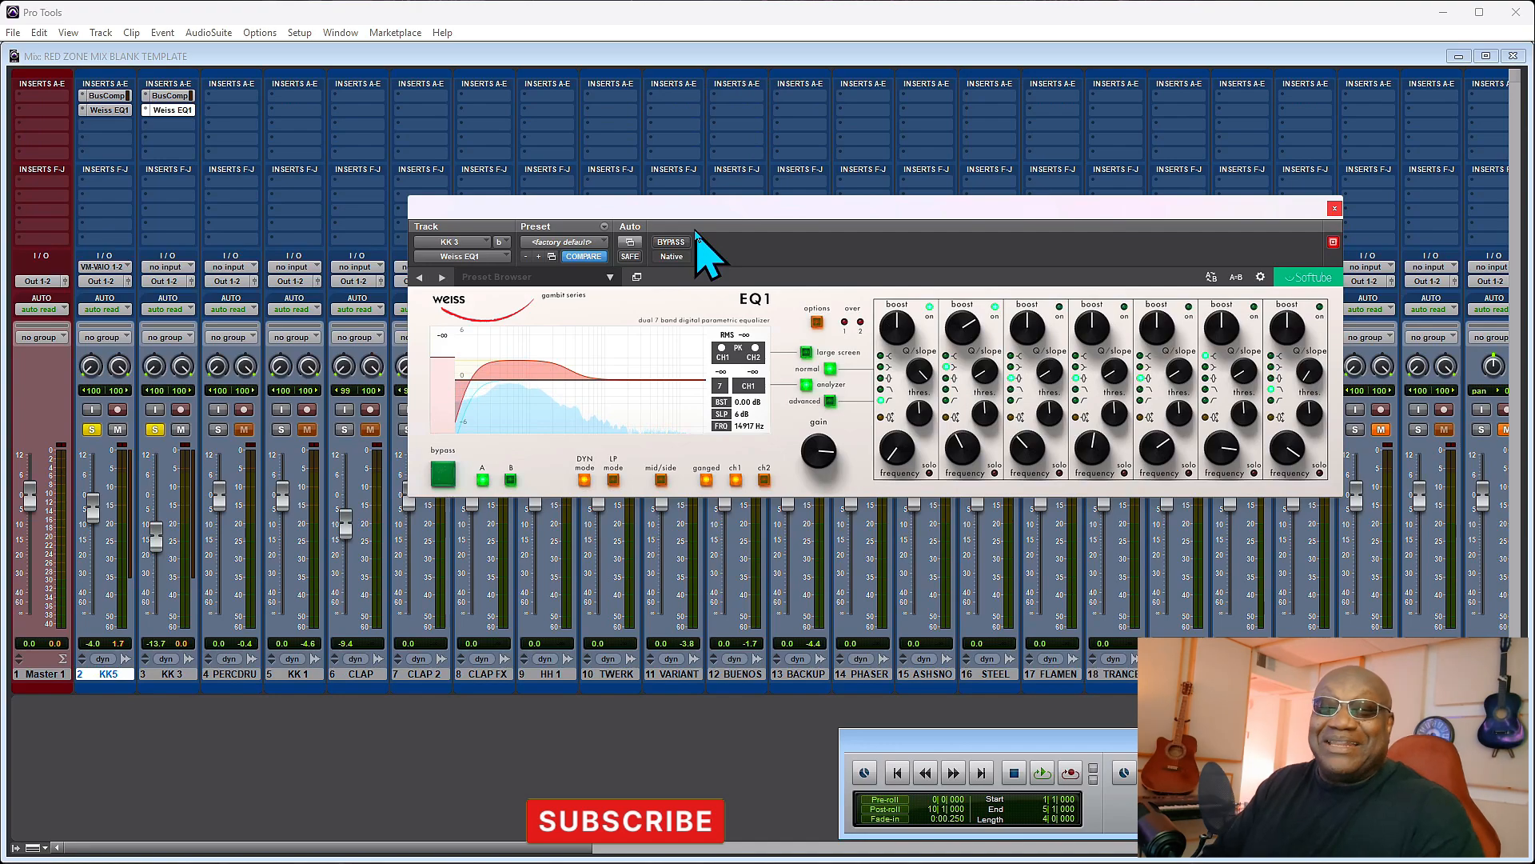
# - Create one new stereo Aux Input track directly after KK 3
pyautogui.rightClick(188, 675)
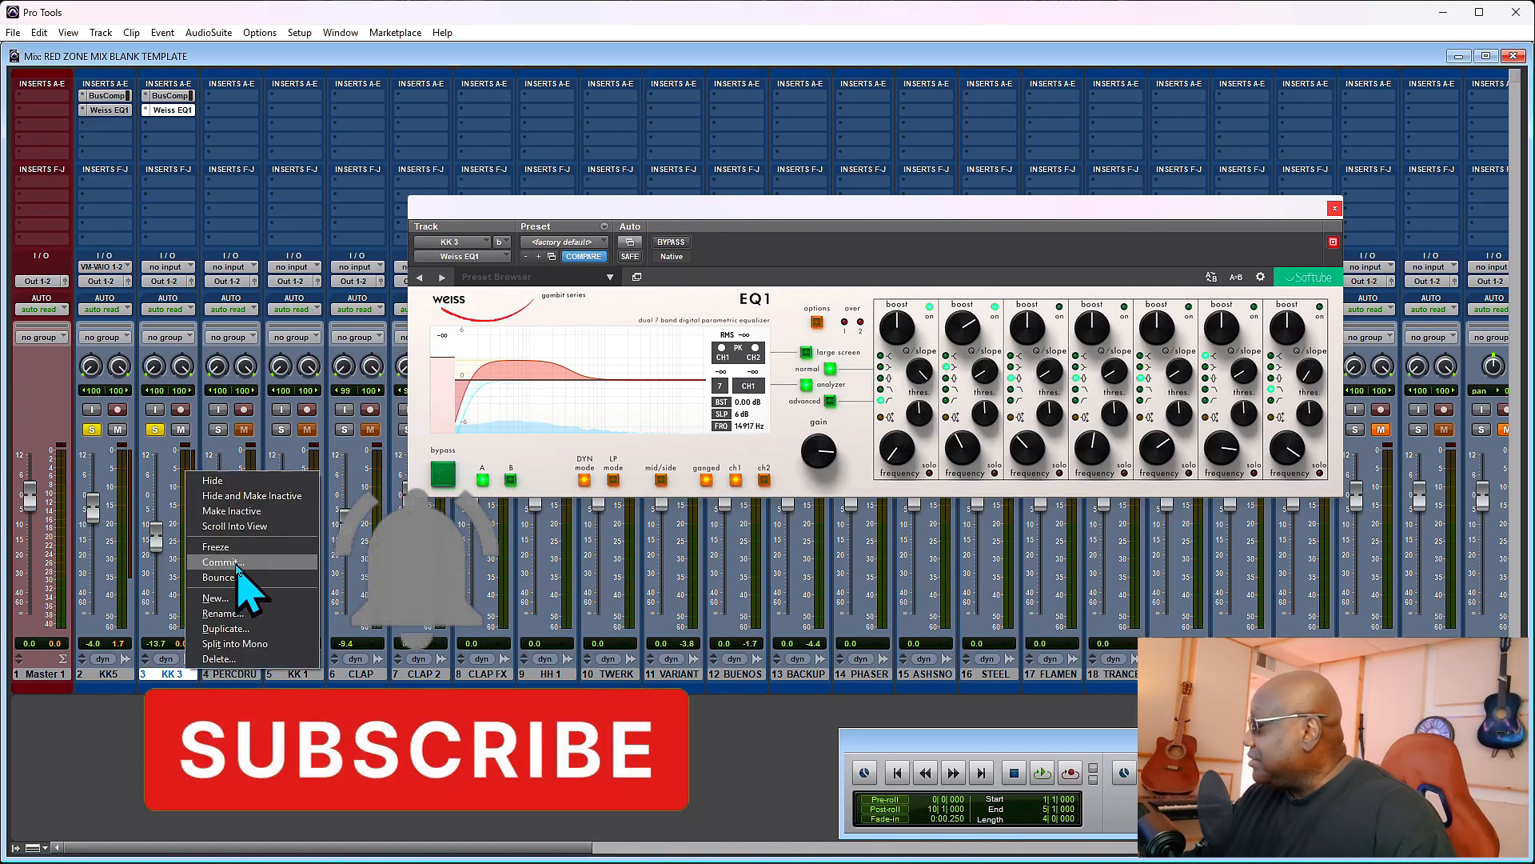
pyautogui.click(216, 598)
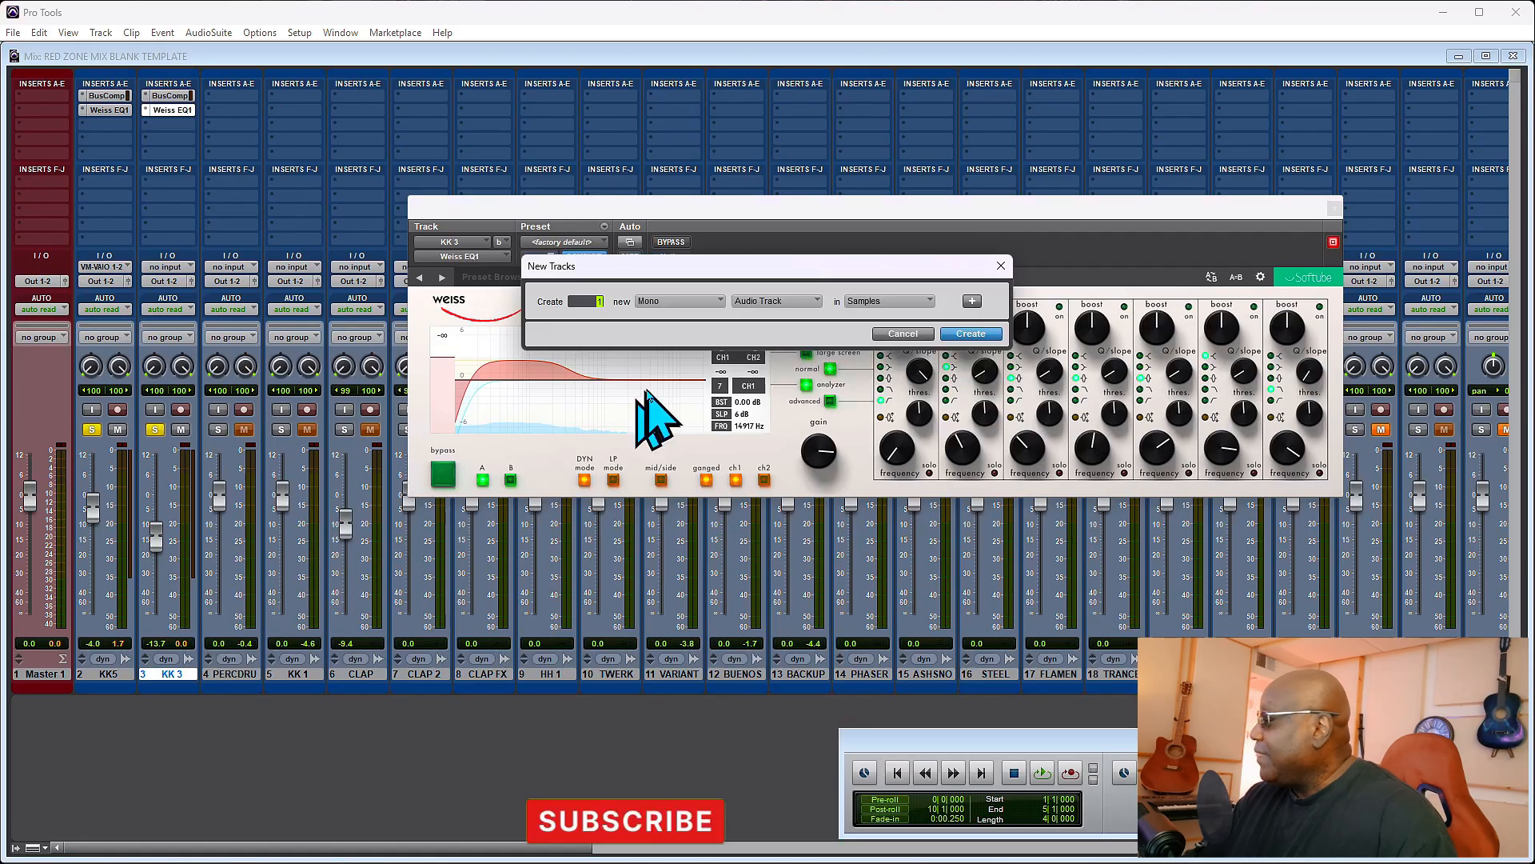
pyautogui.click(714, 312)
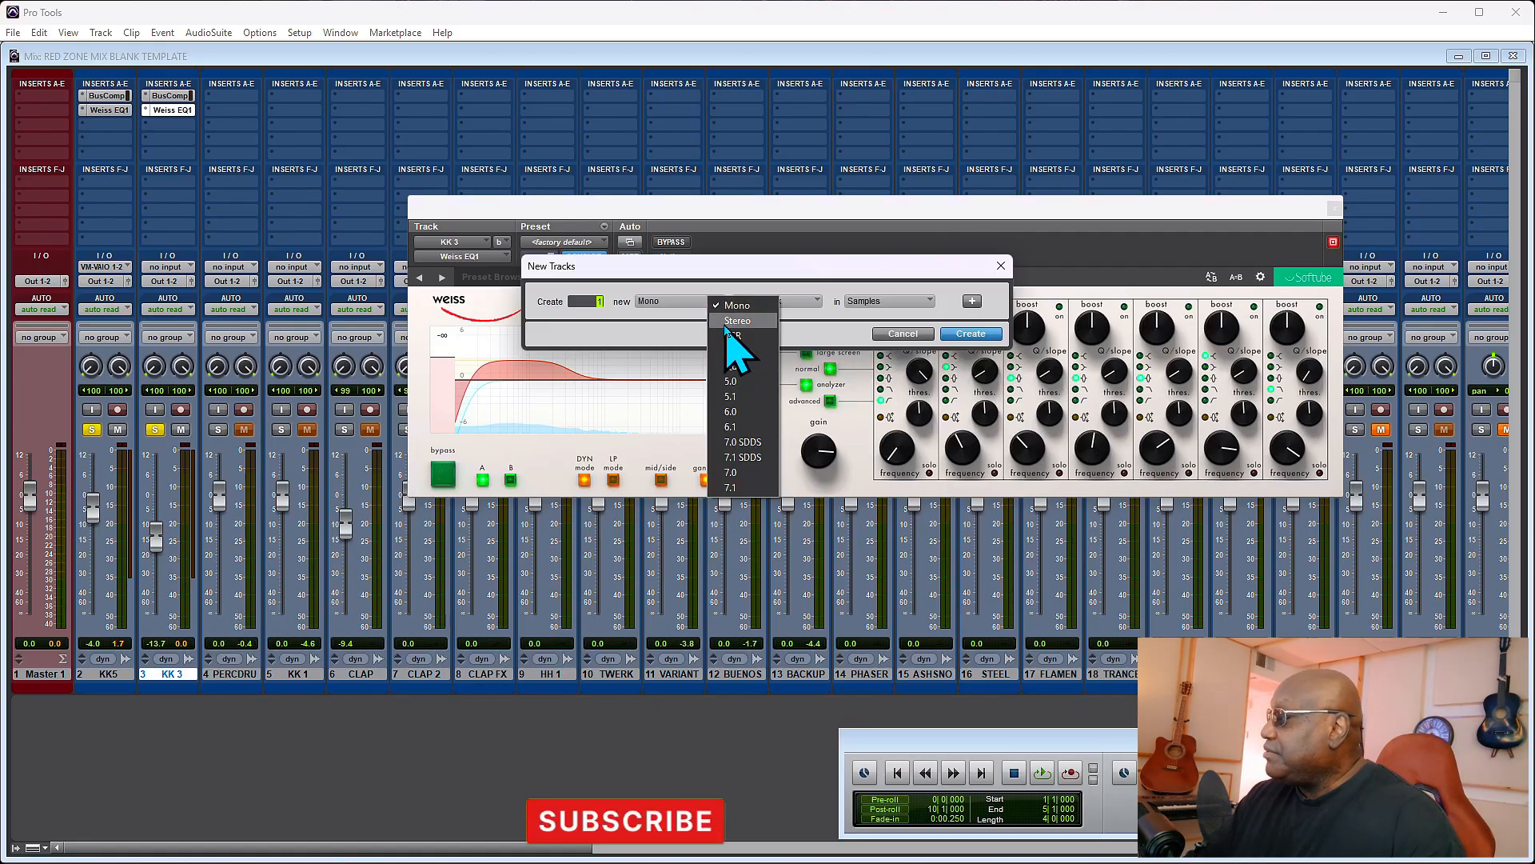
pyautogui.click(735, 320)
pyautogui.click(776, 302)
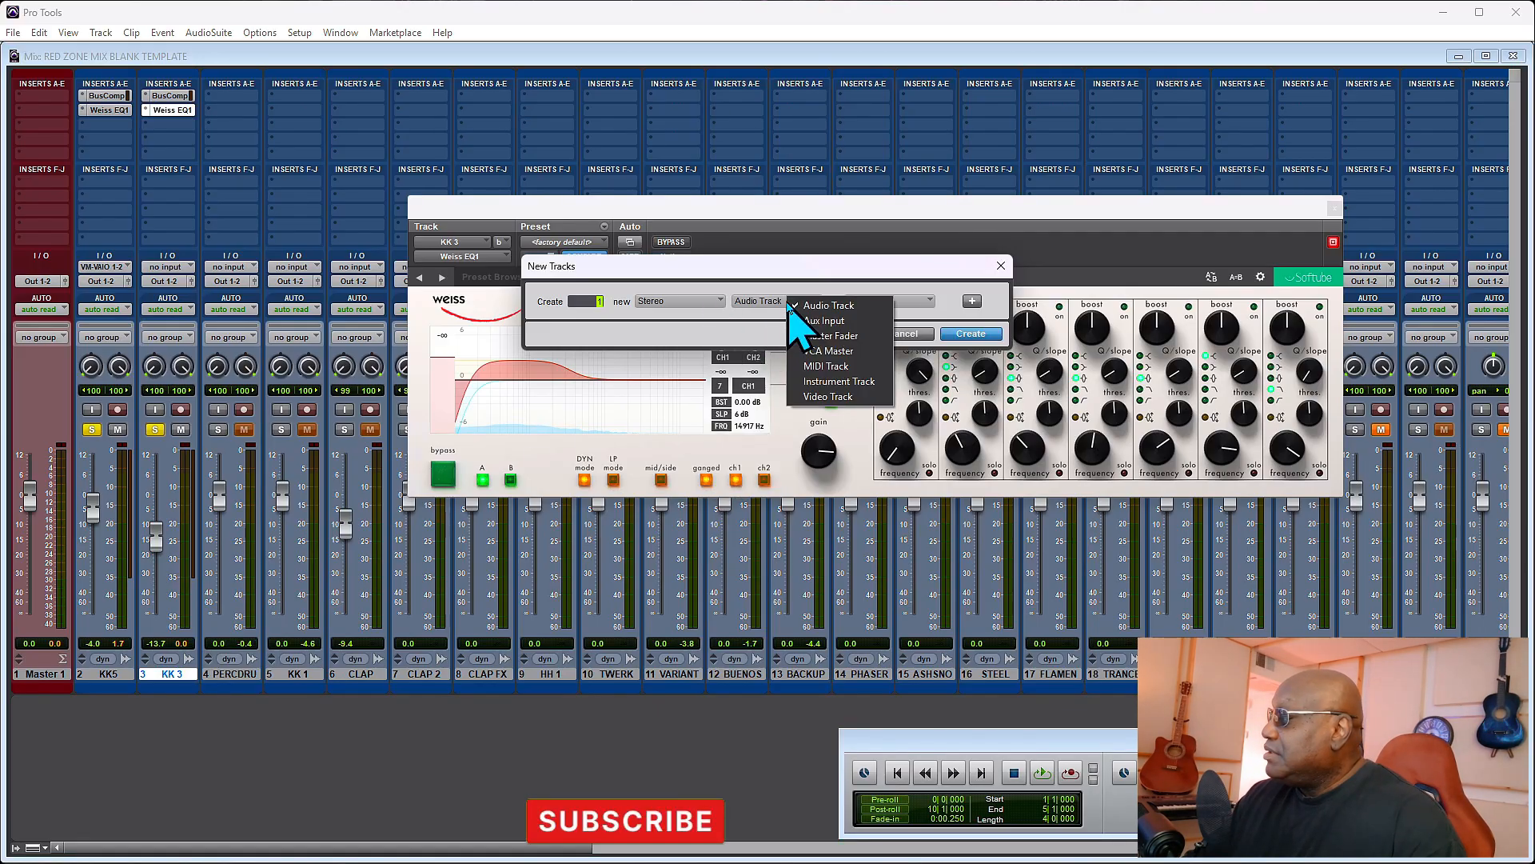
pyautogui.click(837, 323)
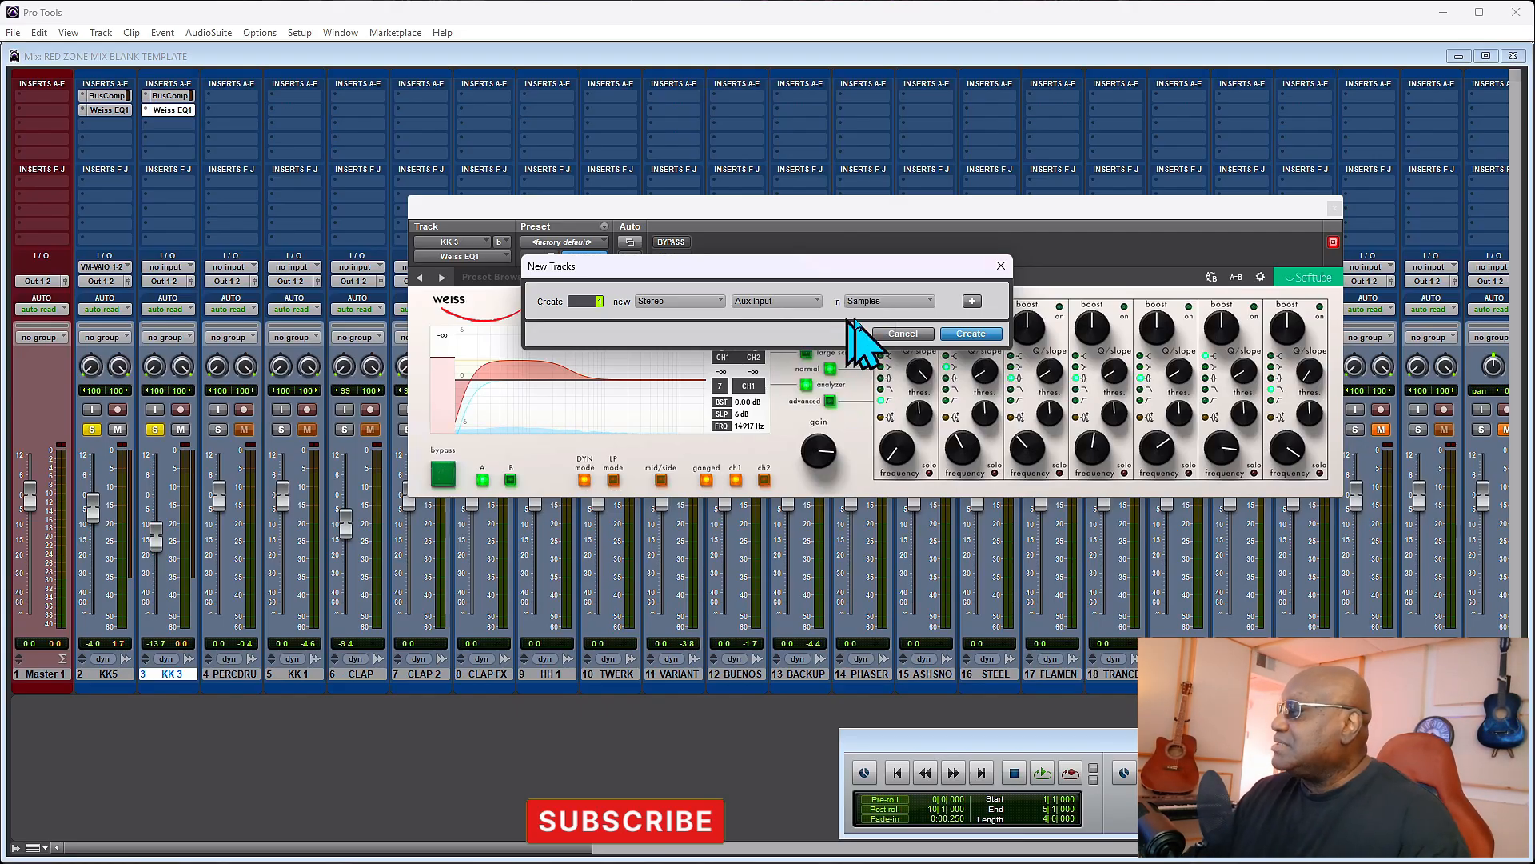
pyautogui.click(968, 335)
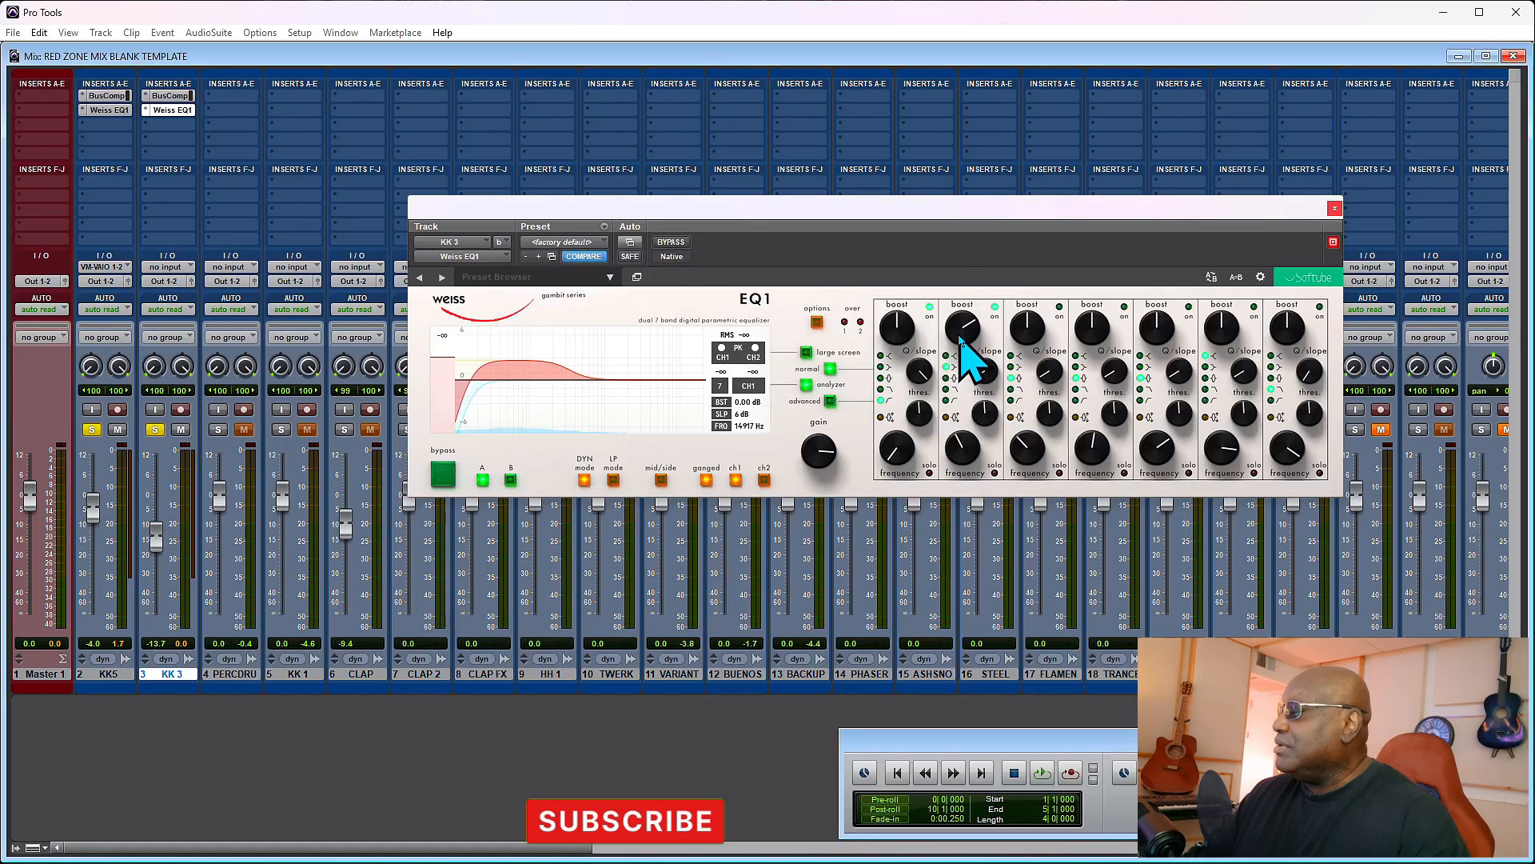
# - Rename the new aux track as KICK BUS
pyautogui.doubleClick(232, 674)
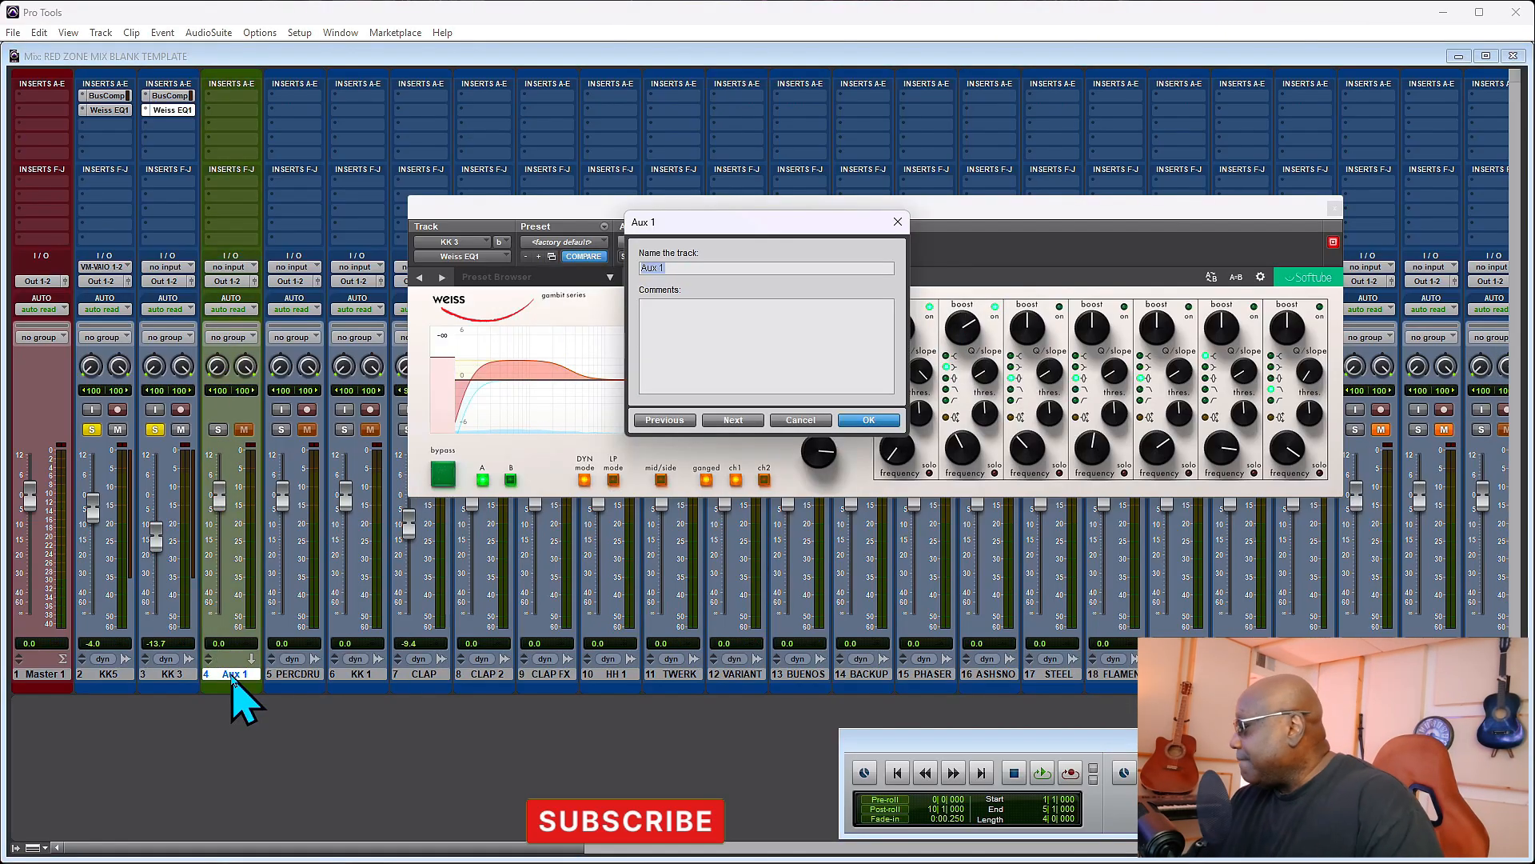
pyautogui.write('KICK BUS')
pyautogui.press('Return')
# - Color the KK5 and KK 3 tracks bright green and the KICK BUS track a darker green
pyautogui.click(104, 675)
pyautogui.keyDown('shift'); pyautogui.click(174, 678); pyautogui.keyUp('shift')
pyautogui.doubleClick(175, 687)
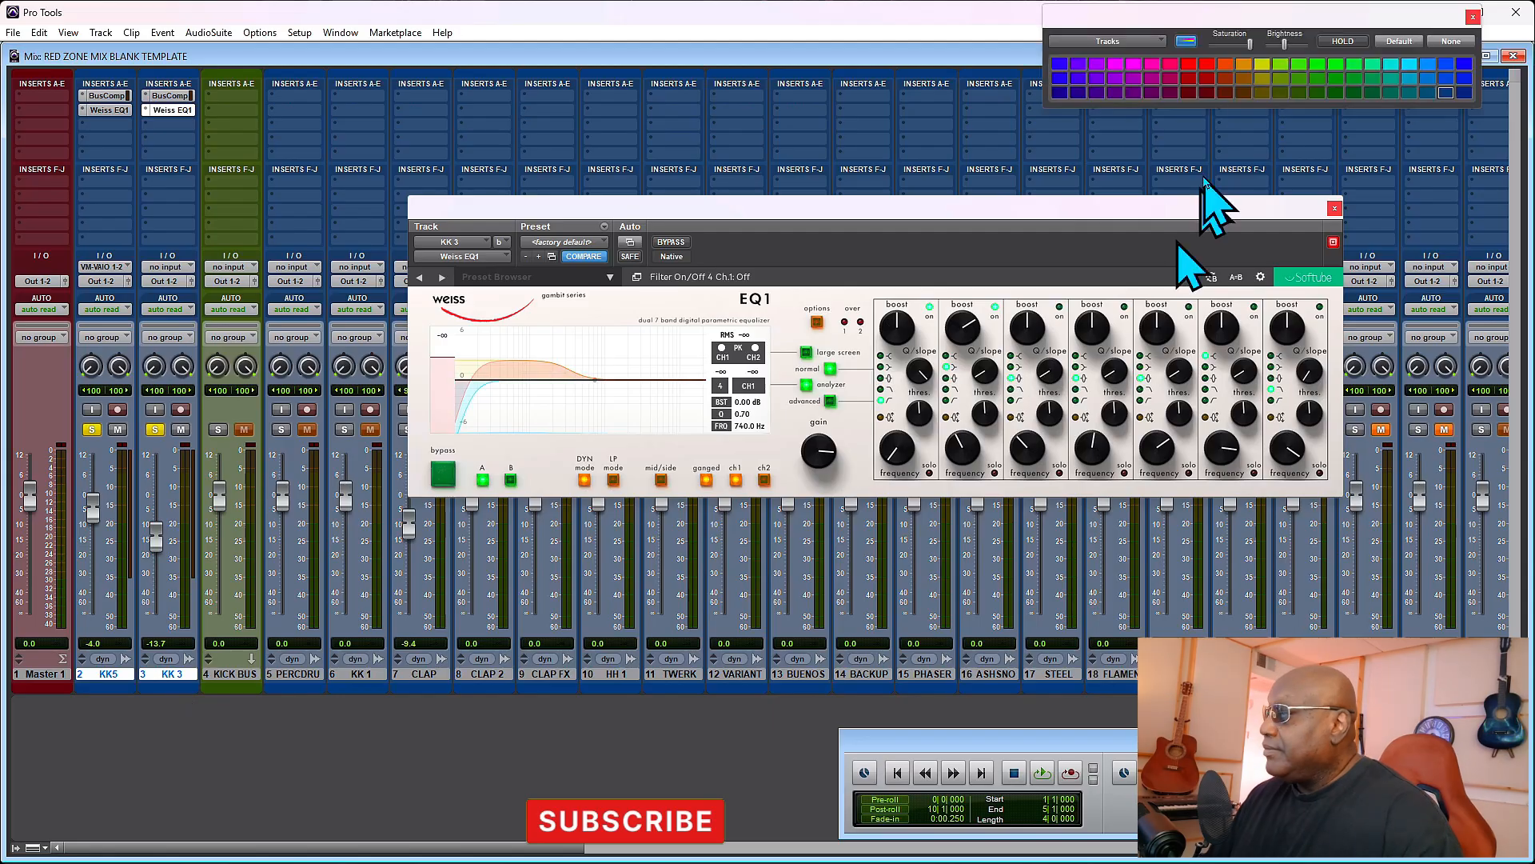
pyautogui.click(1284, 67)
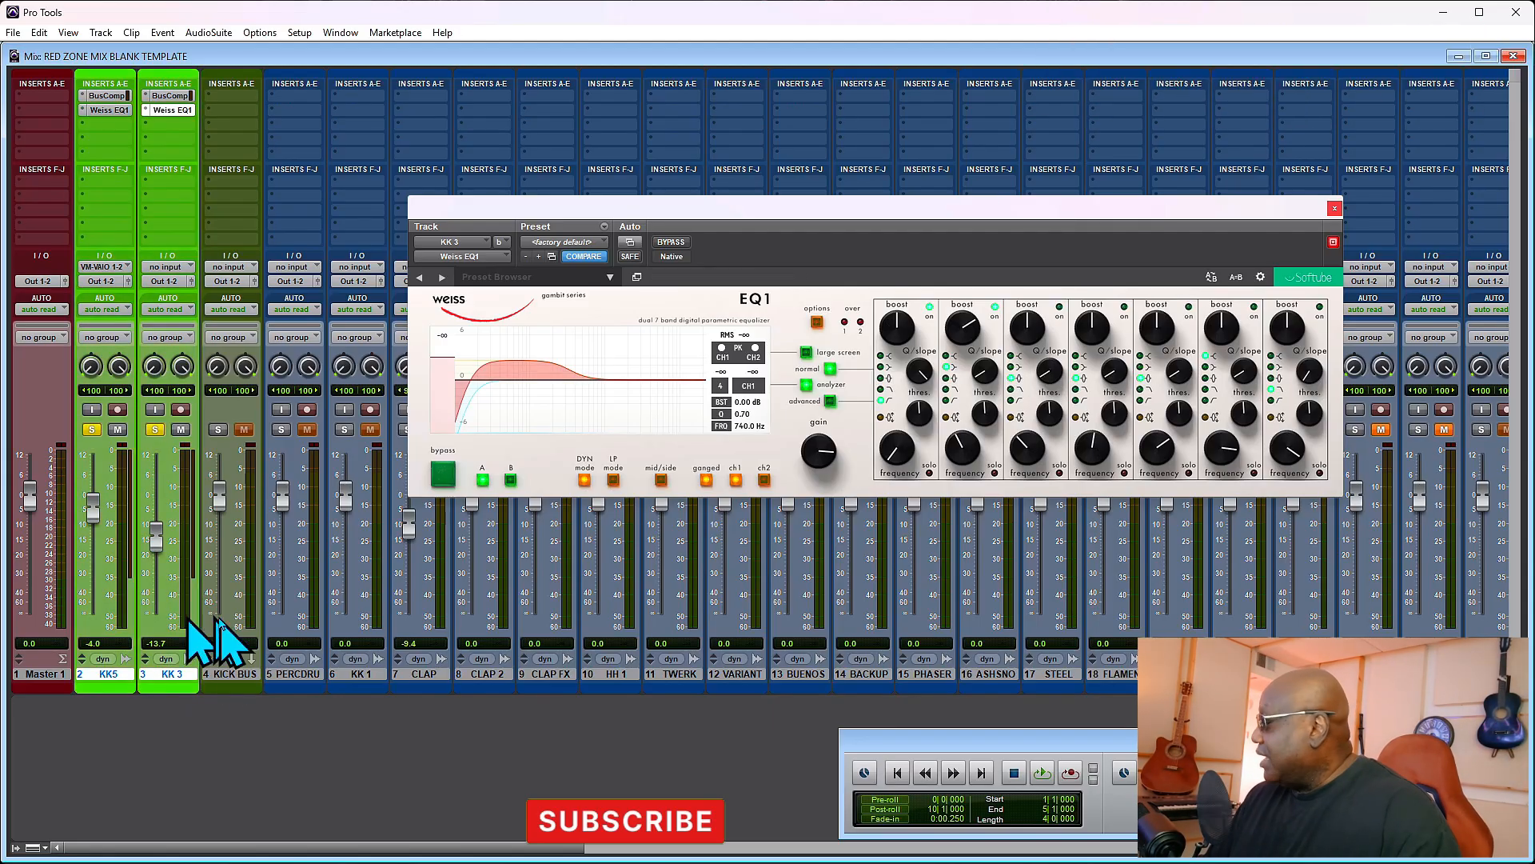
pyautogui.click(240, 678)
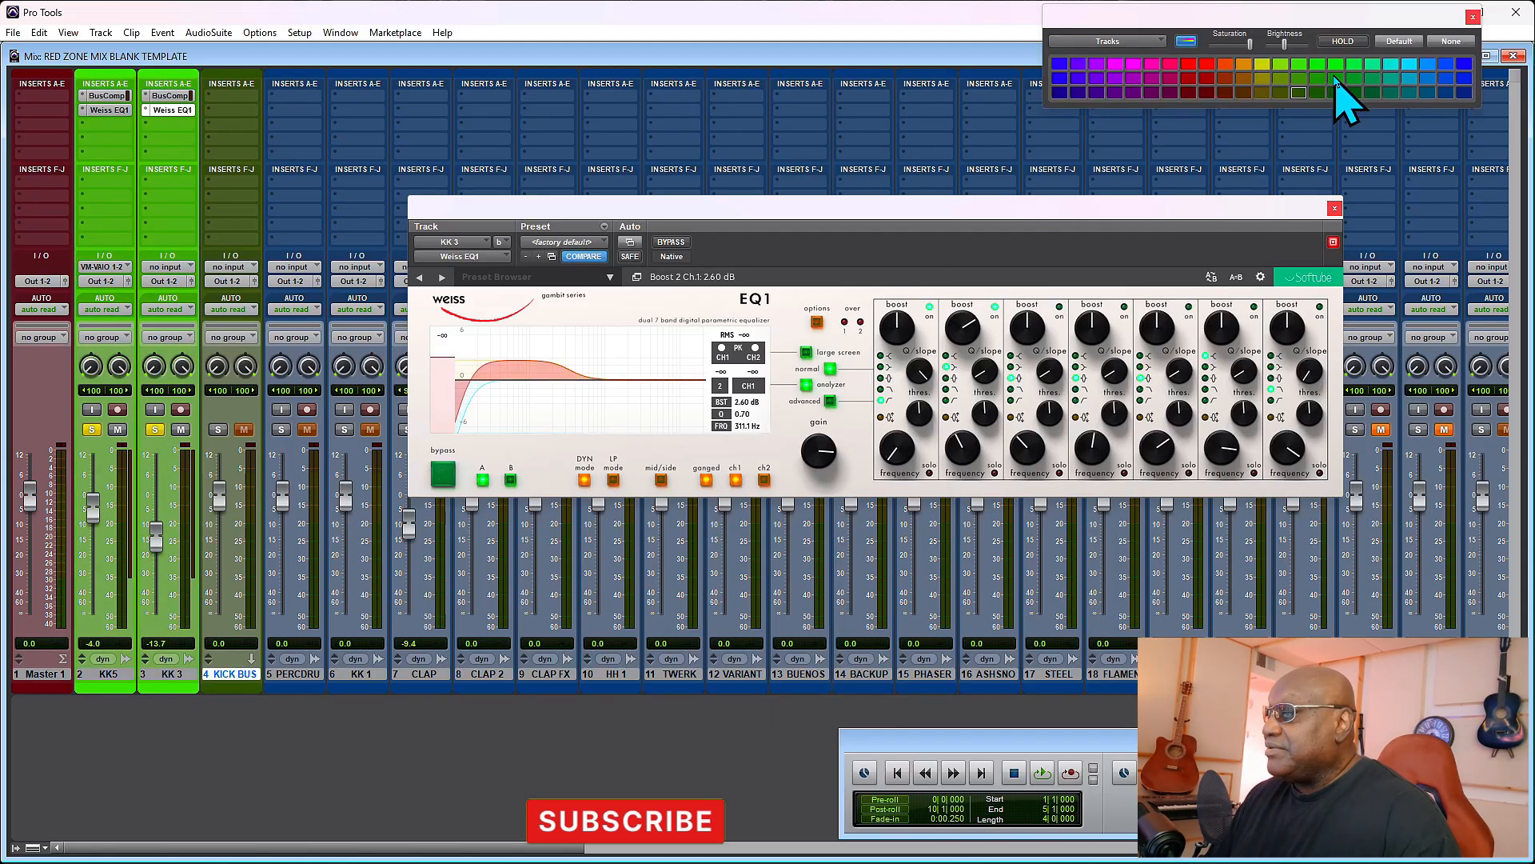
pyautogui.click(1336, 78)
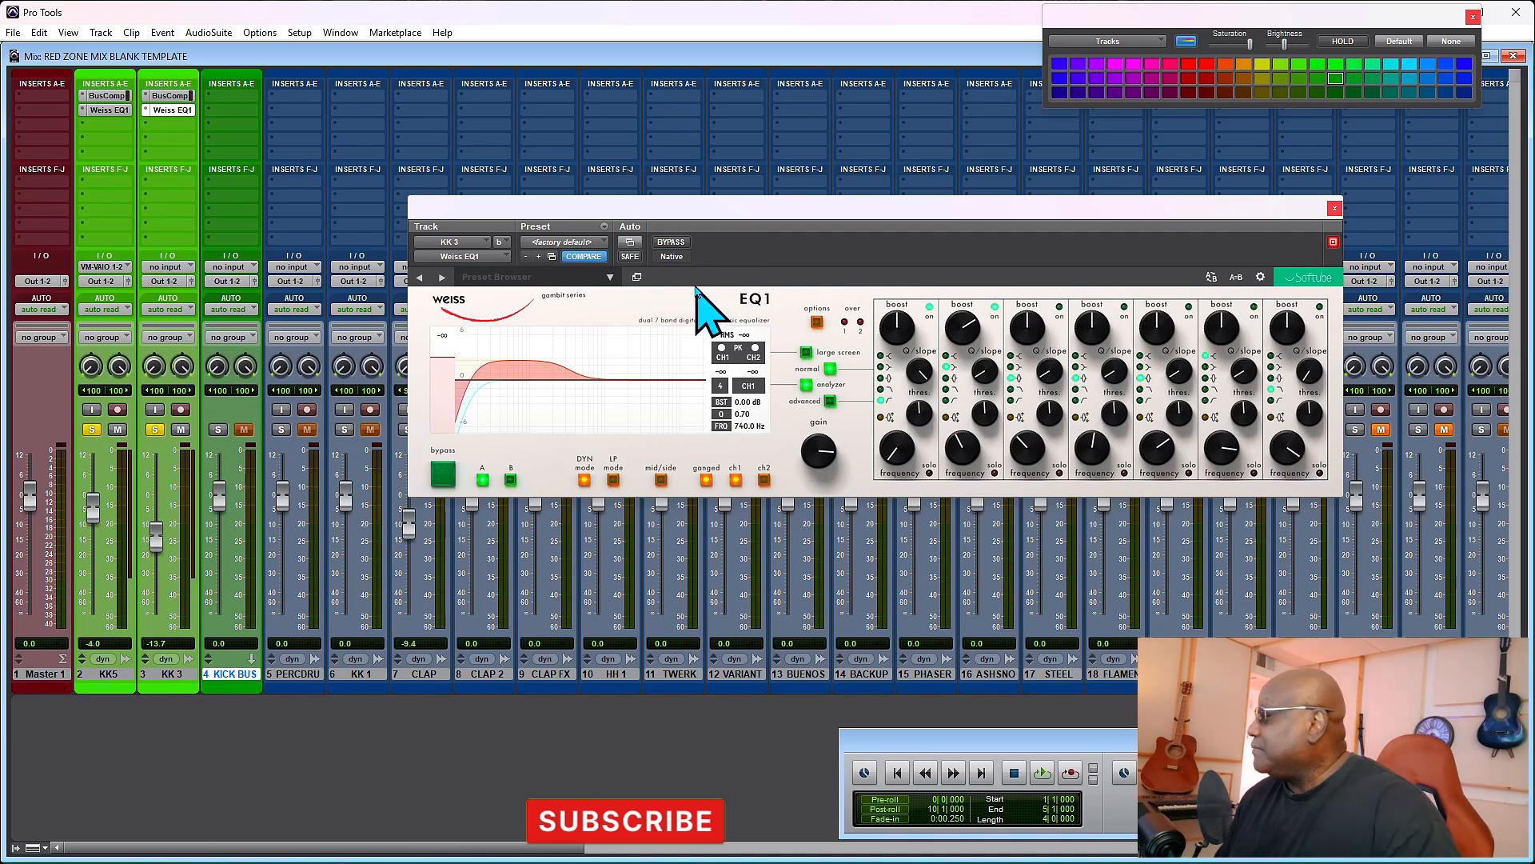
# - Route the outputs of the KK5 and KK 3 tracks to Bus 1-2 (Stereo)
pyautogui.click(107, 282)
pyautogui.moveTo(148, 321)
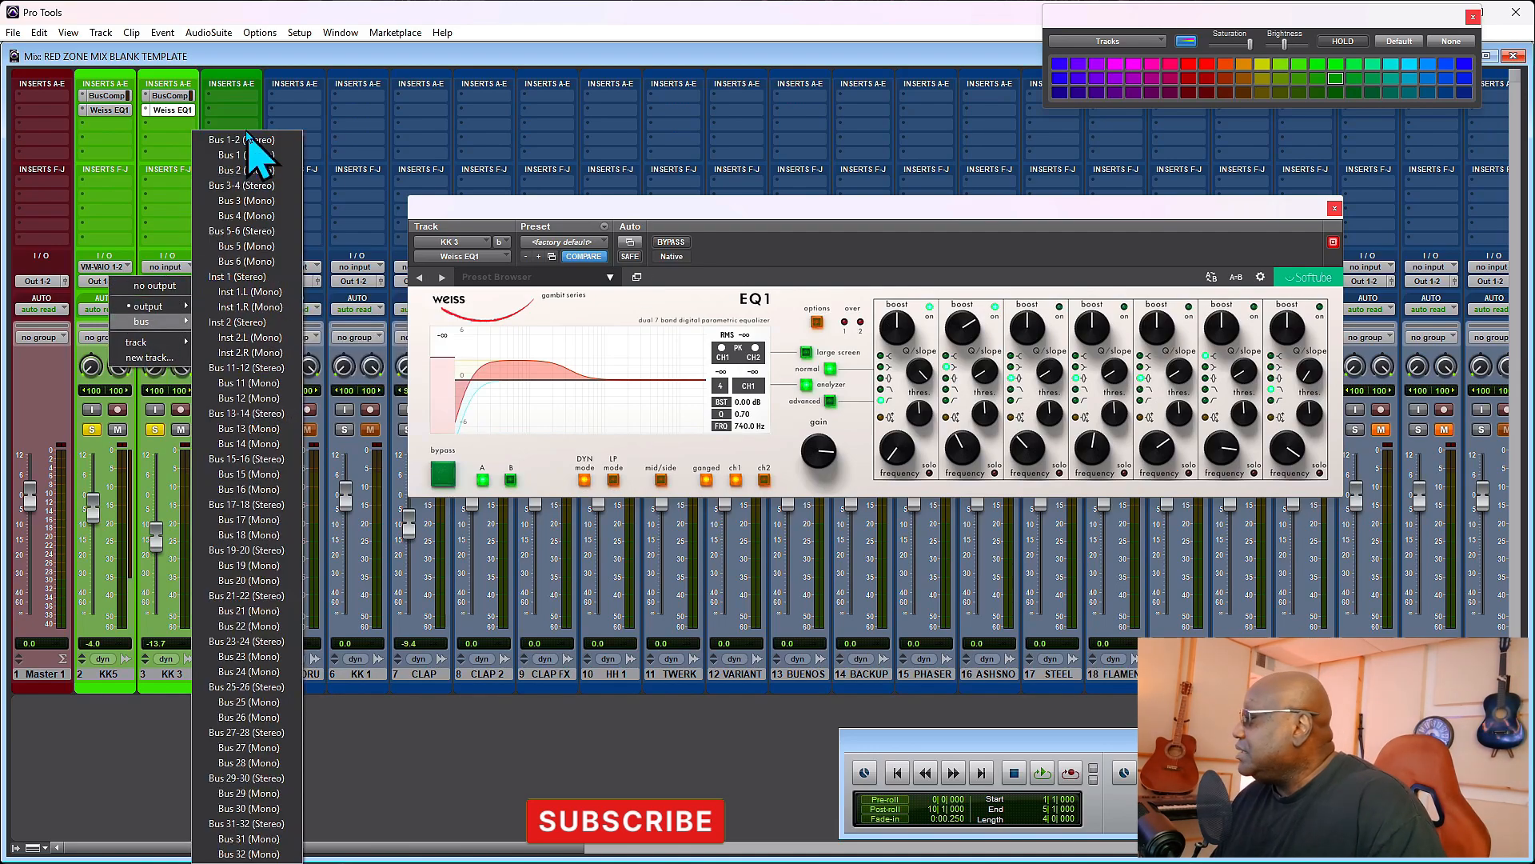
pyautogui.click(254, 143)
pyautogui.click(165, 282)
pyautogui.moveTo(210, 324)
pyautogui.click(306, 140)
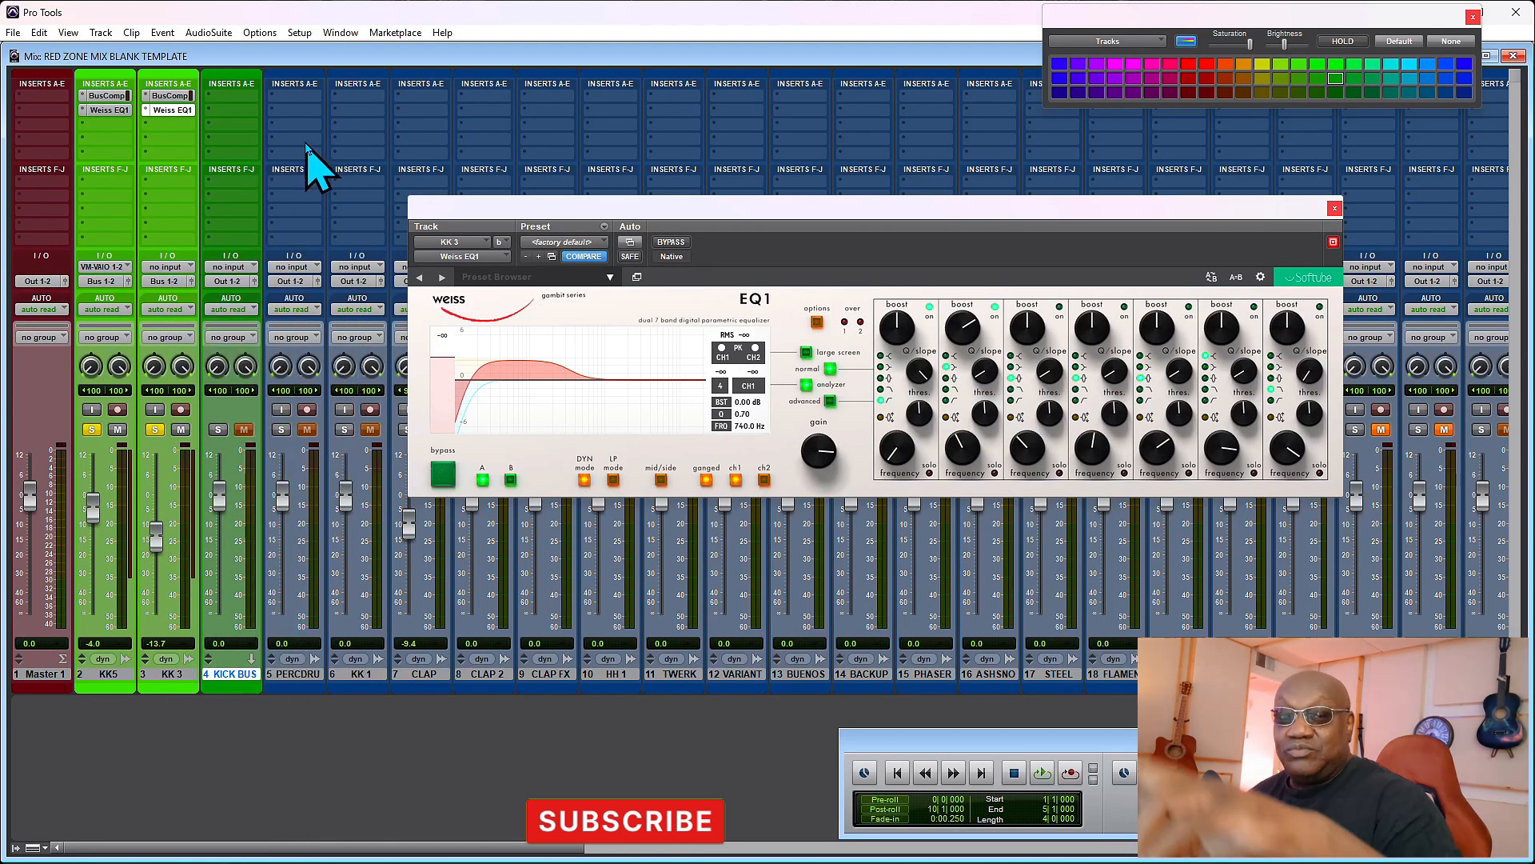
# - Set the KICK BUS input to Bus 1-2, start playback and solo the bus
pyautogui.click(231, 267)
pyautogui.moveTo(291, 335)
pyautogui.click(342, 265)
pyautogui.press('space')
pyautogui.click(218, 431)
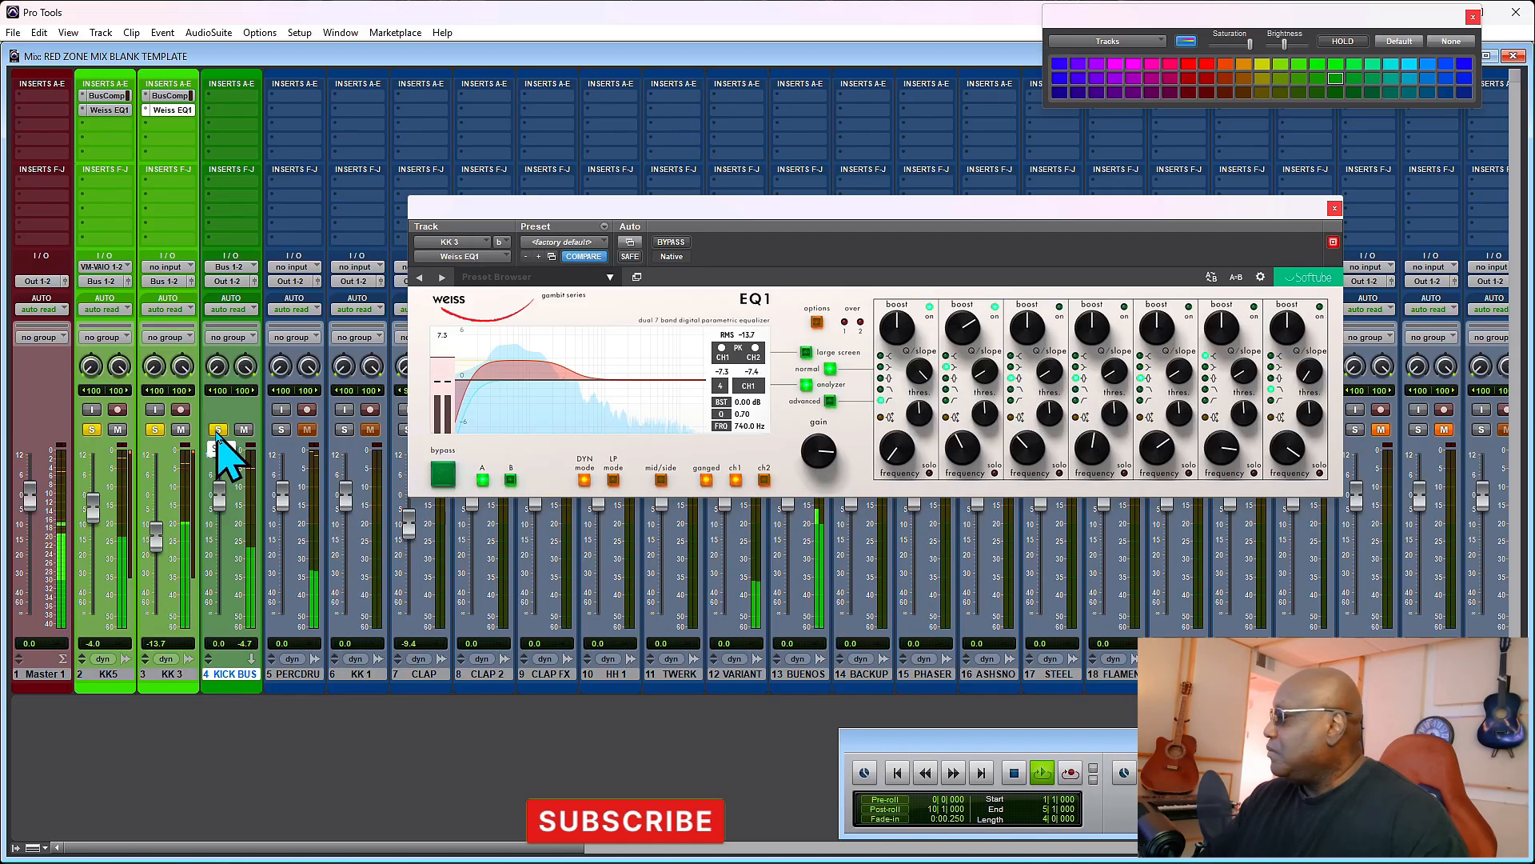
# - Insert the NEOLD U2A compressor in the first insert slot of KICK BUS
pyautogui.click(231, 96)
pyautogui.moveTo(291, 144)
pyautogui.click(685, 480)
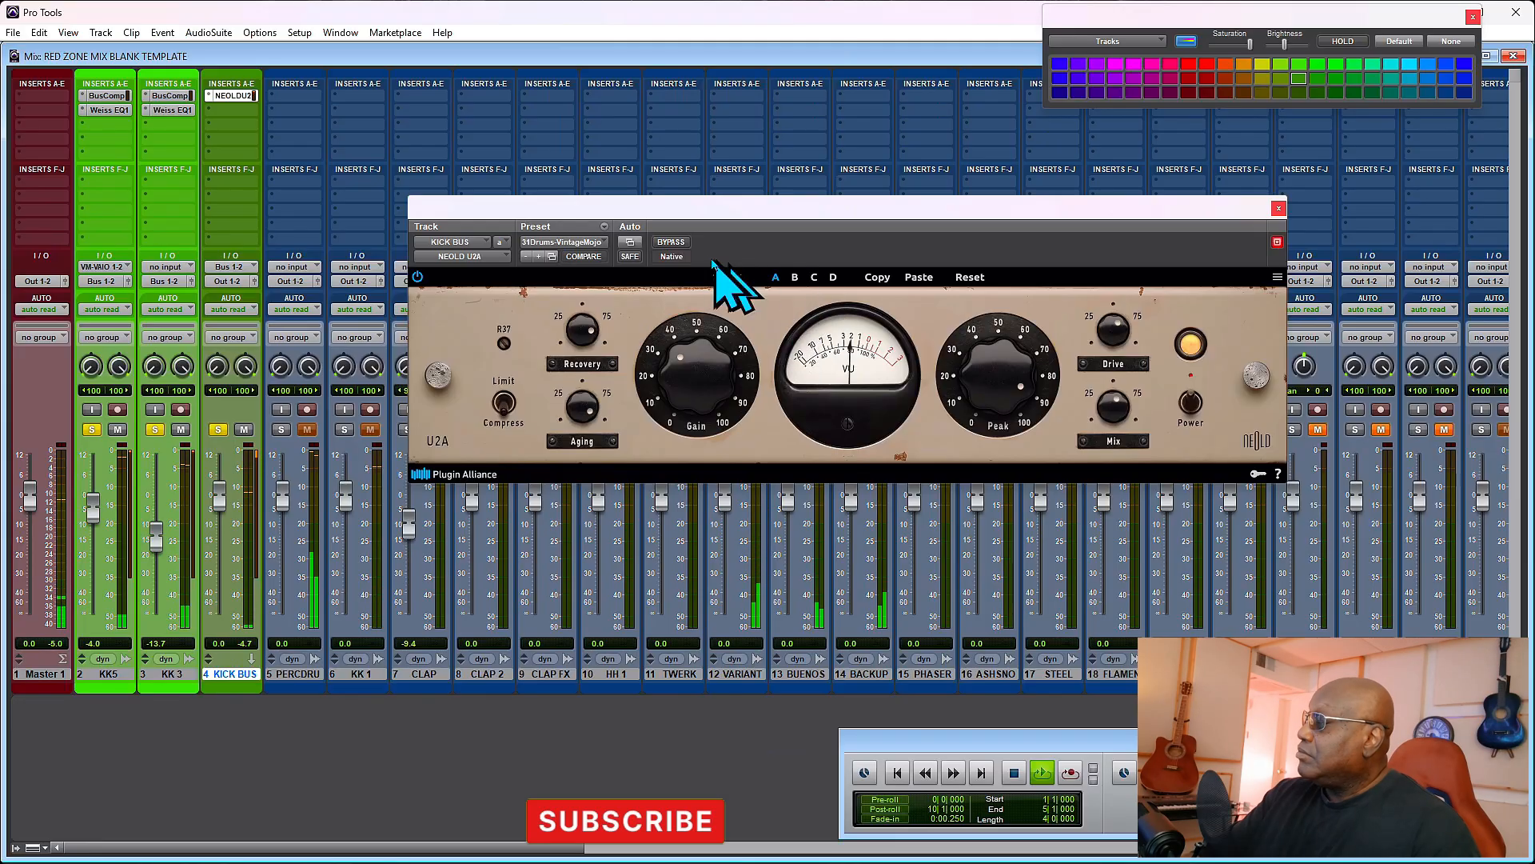
# - Compare KICK BUS with the U2A active and bypassed during playback, and close the plug-in
pyautogui.click(670, 242)
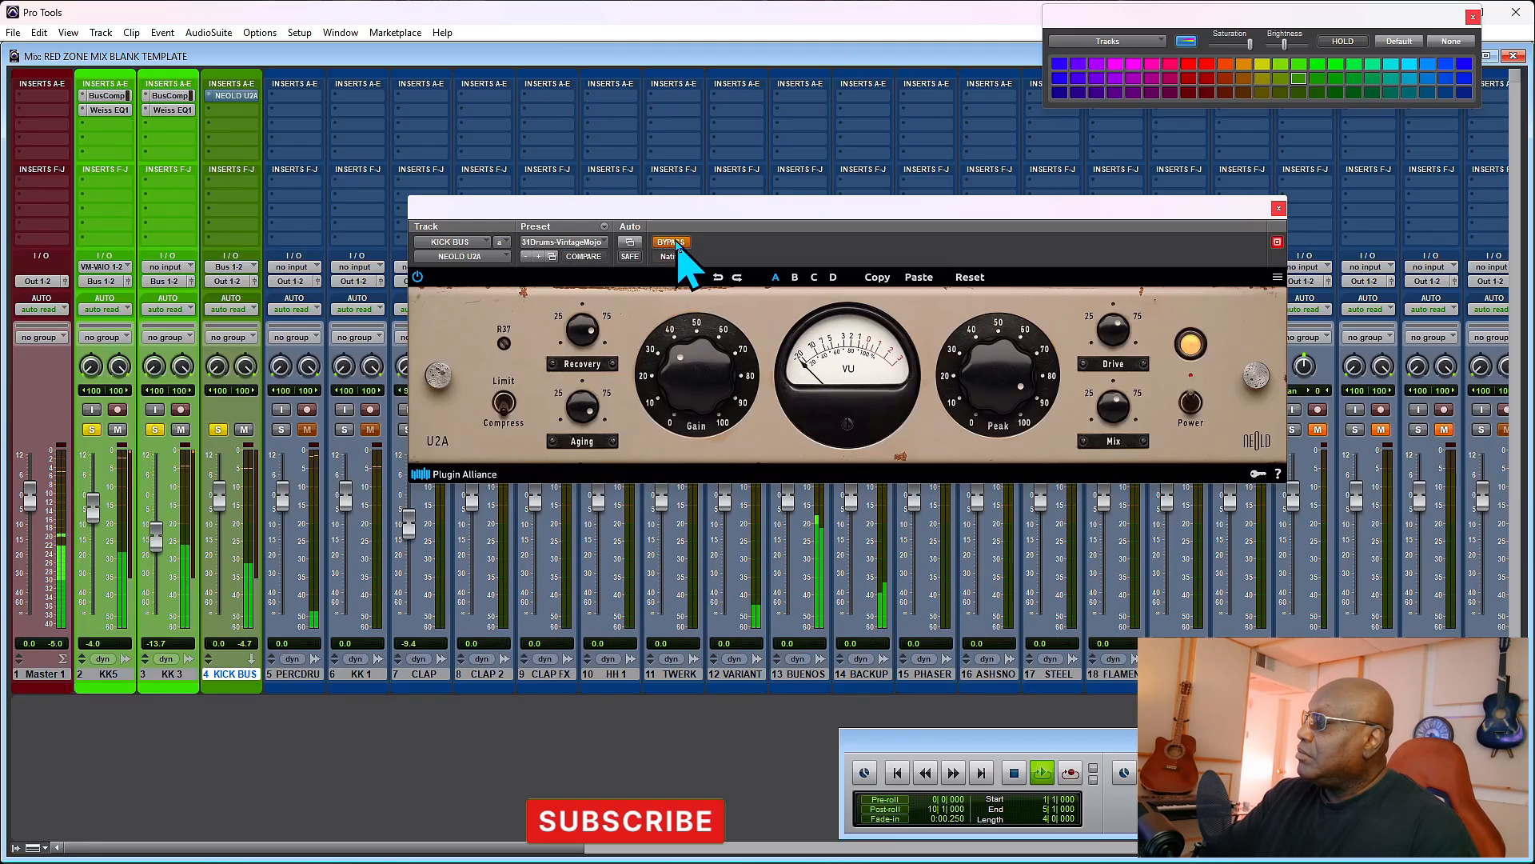
pyautogui.click(672, 243)
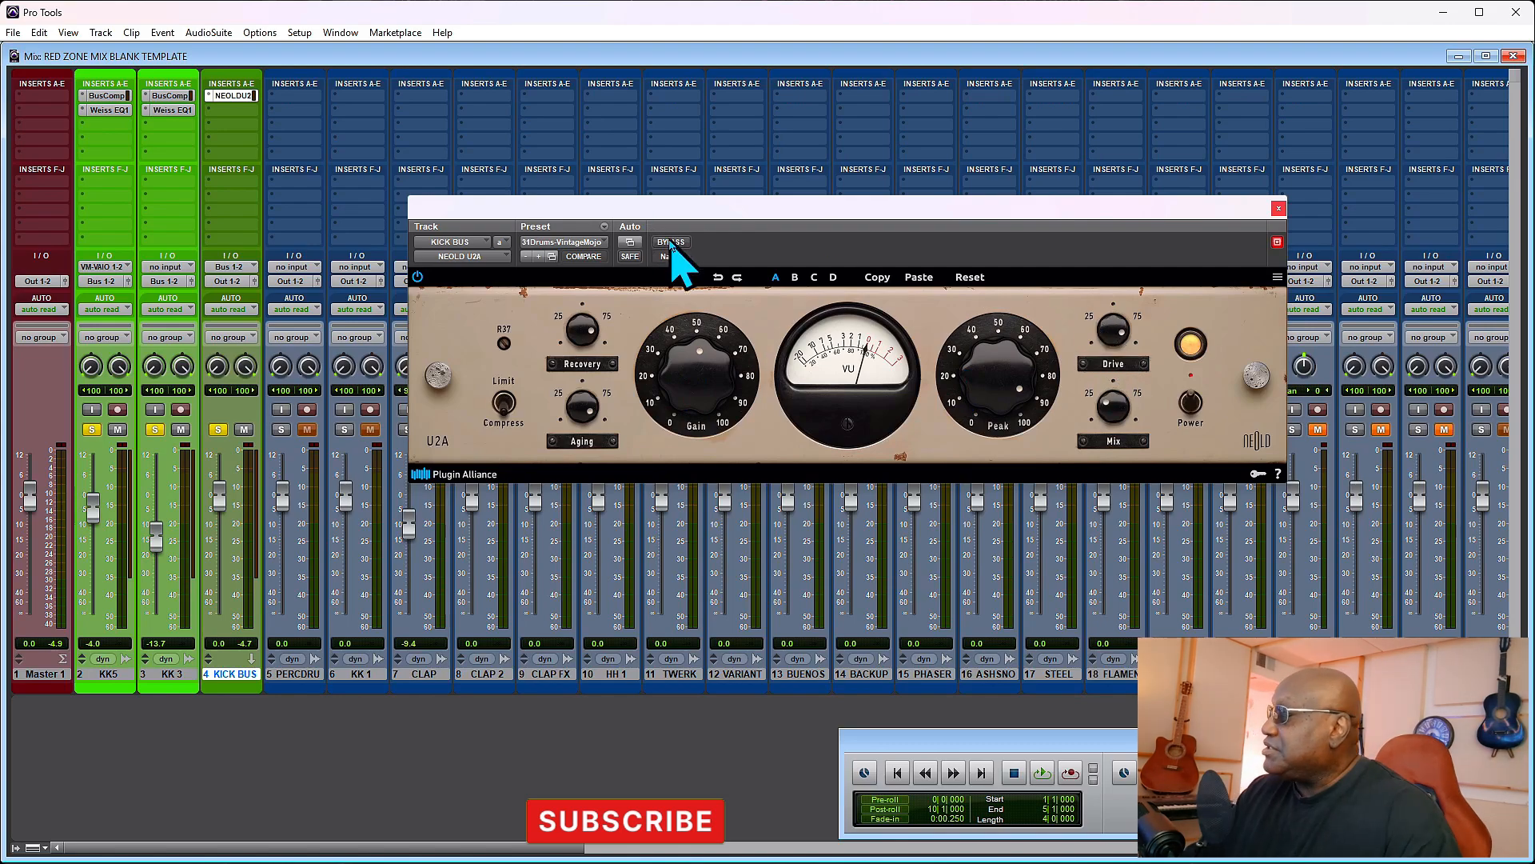
pyautogui.press('space')
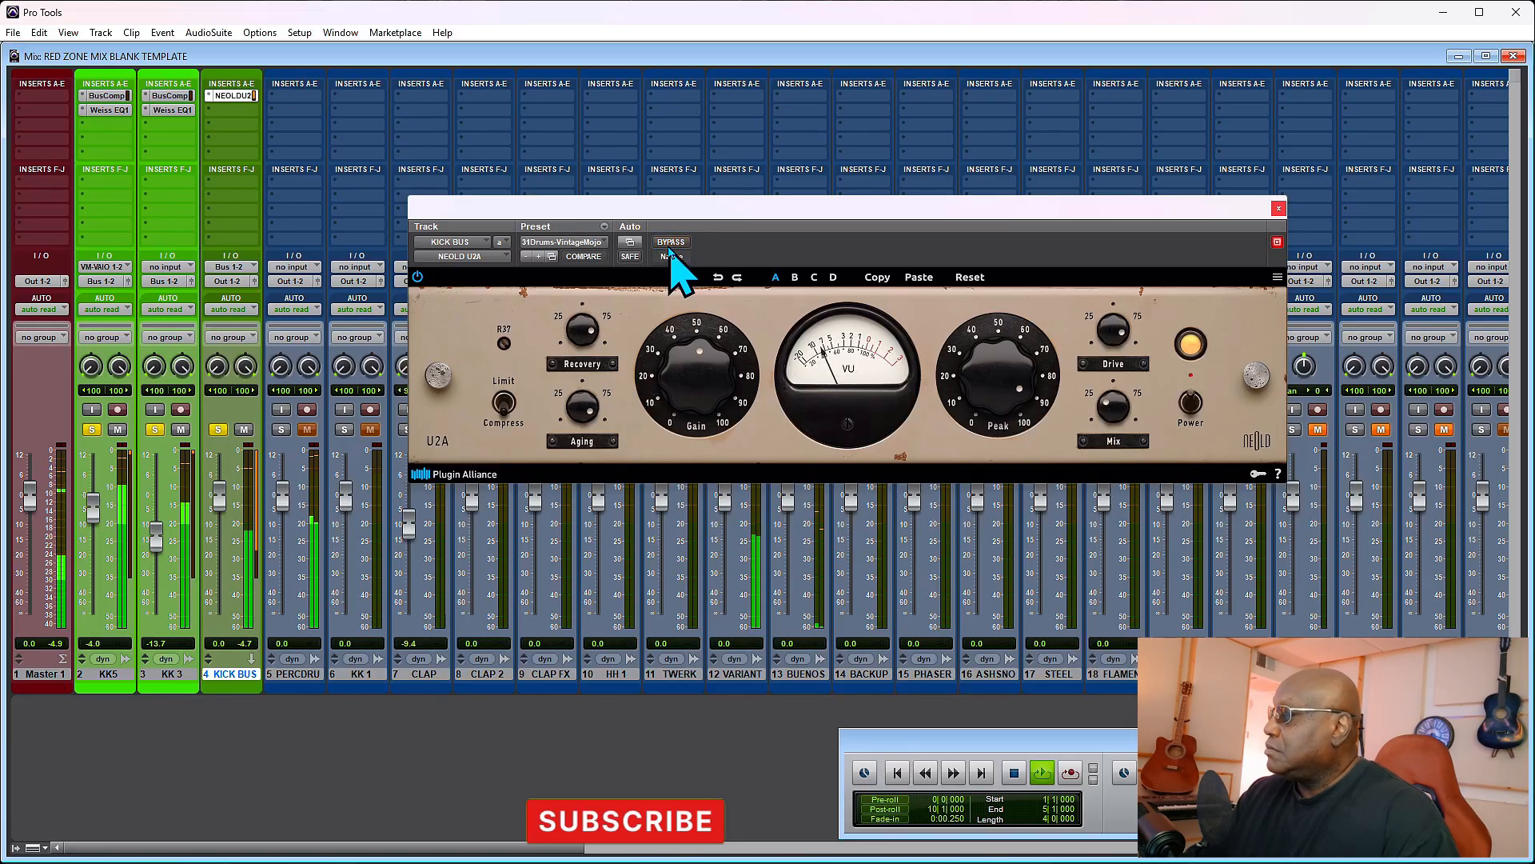
pyautogui.click(670, 242)
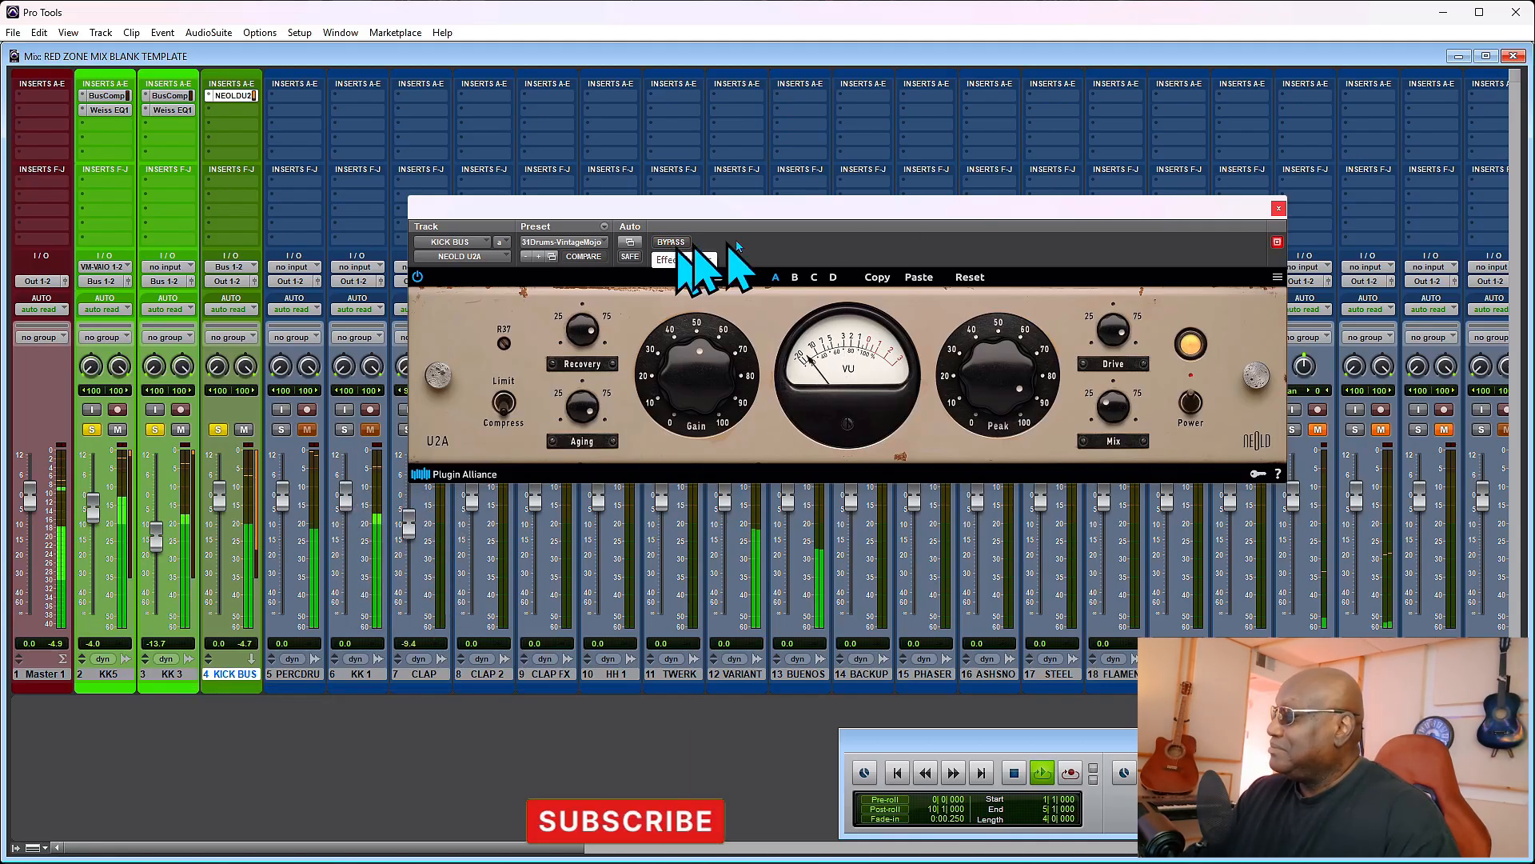
pyautogui.click(1278, 209)
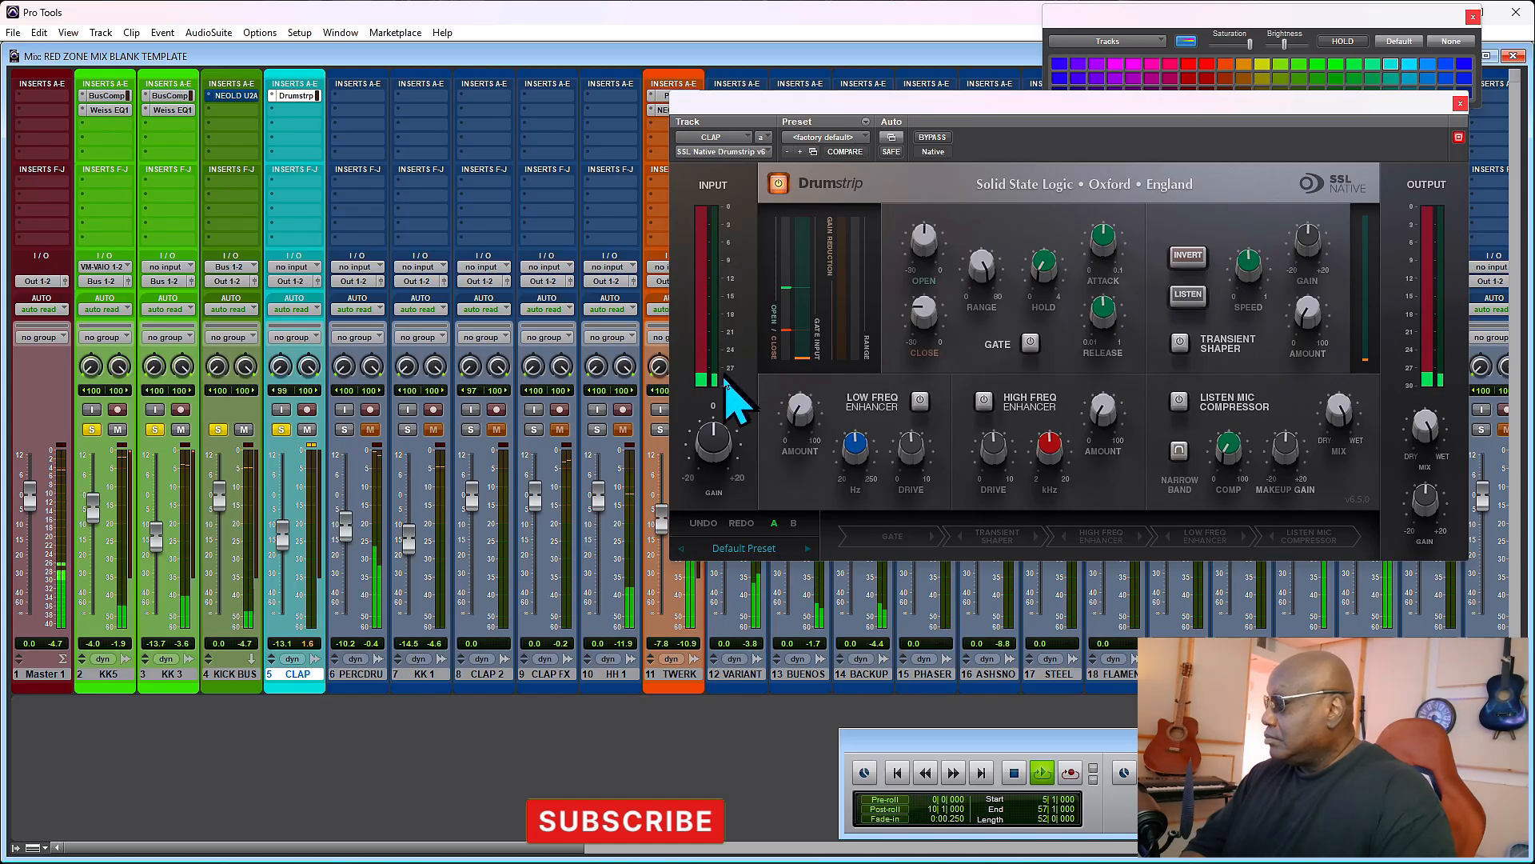
# - Try a lower input gain of about -6.1 dB in the CLAP track's Drumstrip during playback
pyautogui.press('space')
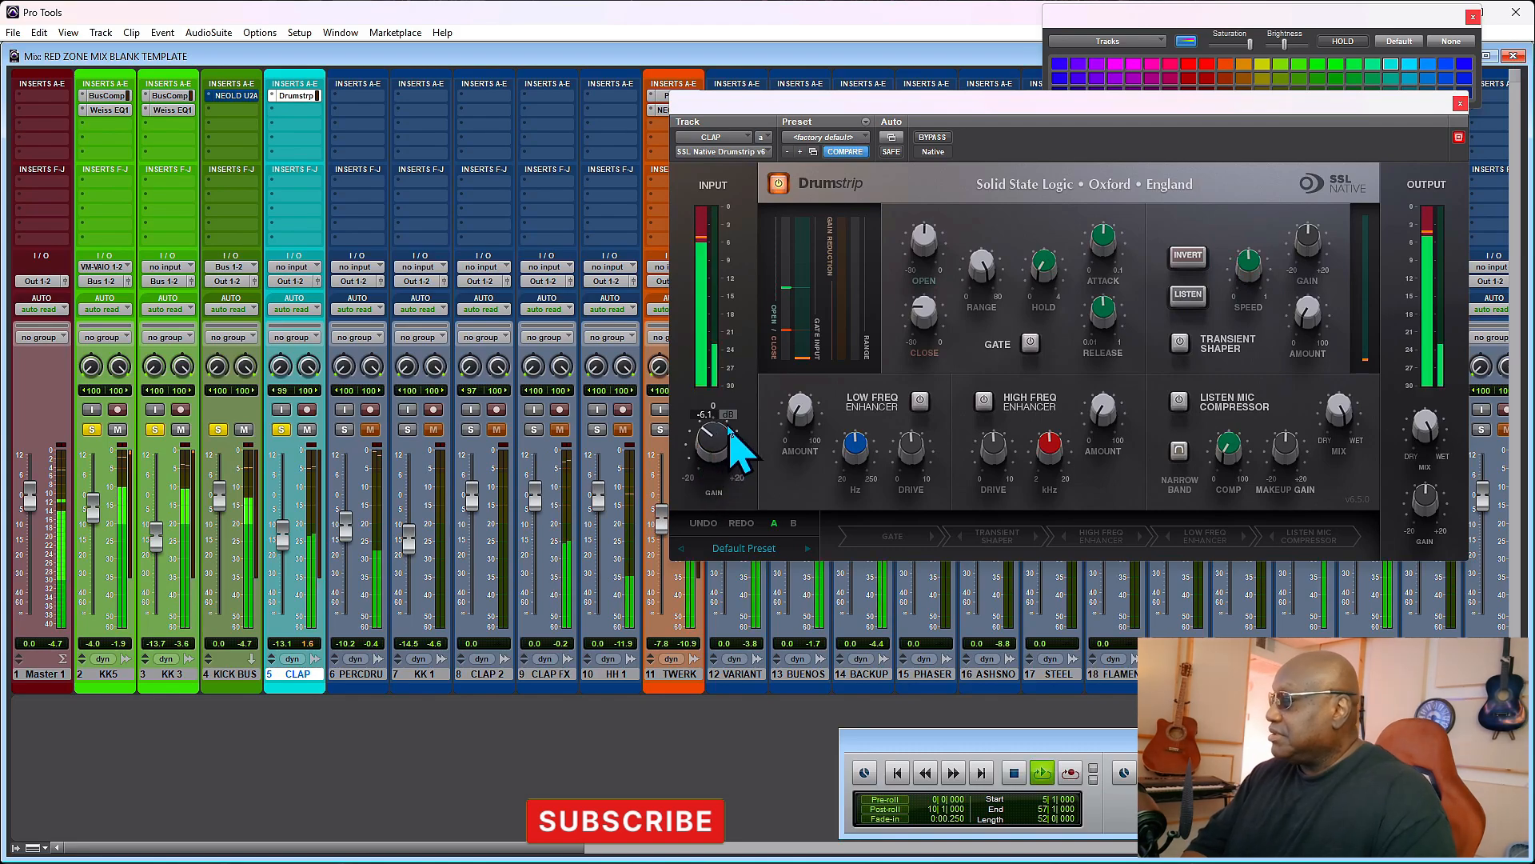
pyautogui.moveTo(712, 442); pyautogui.dragTo(702, 428)
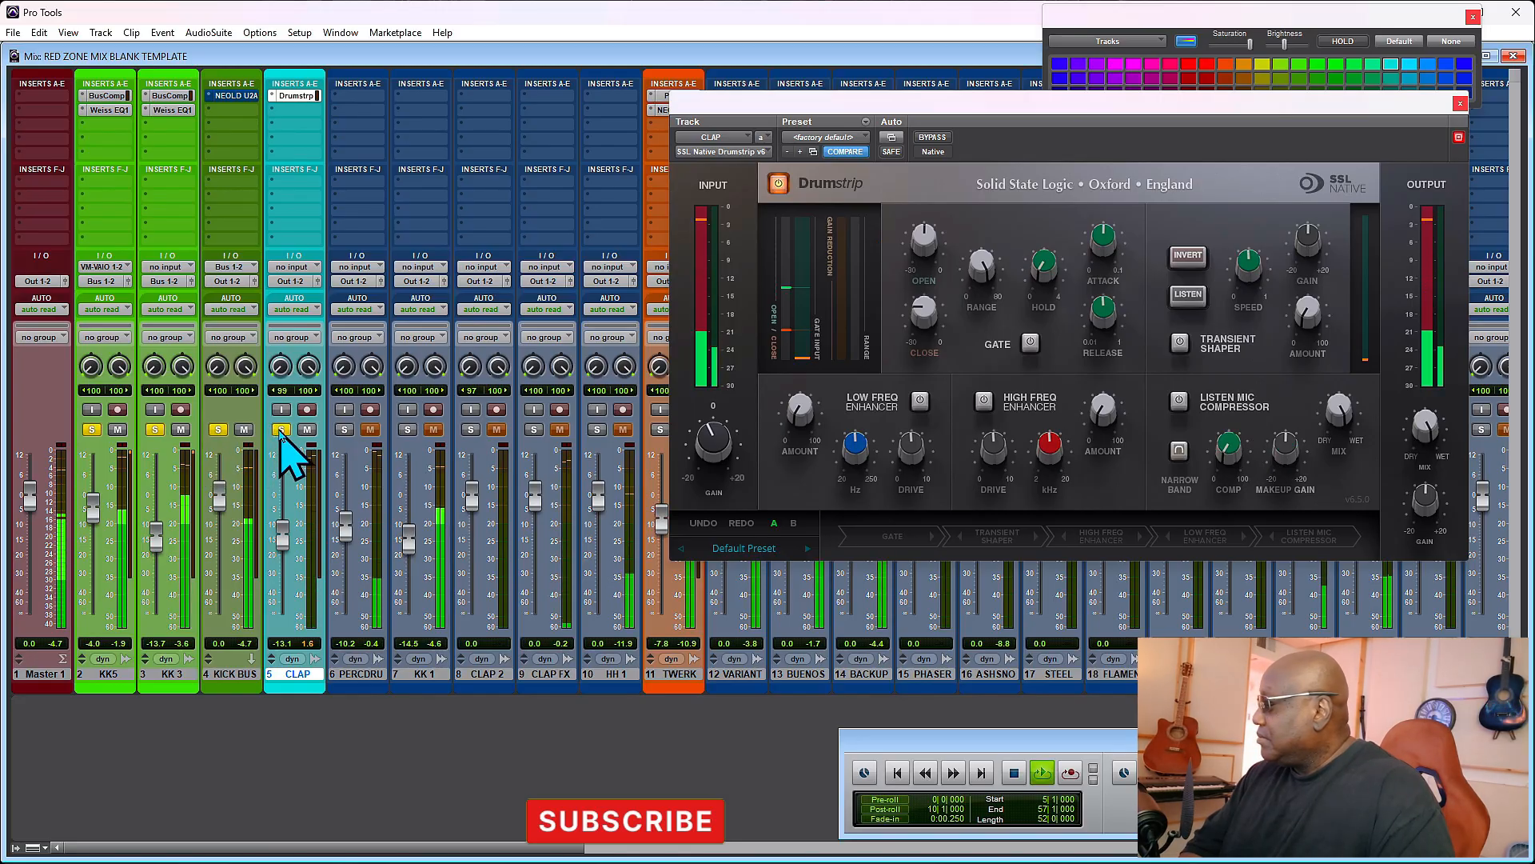
# - Enable the High Freq Enhancer in the CLAP track's Drumstrip and raise its frequency, then adjust its amount and the low-frequency drive
pyautogui.press('space')
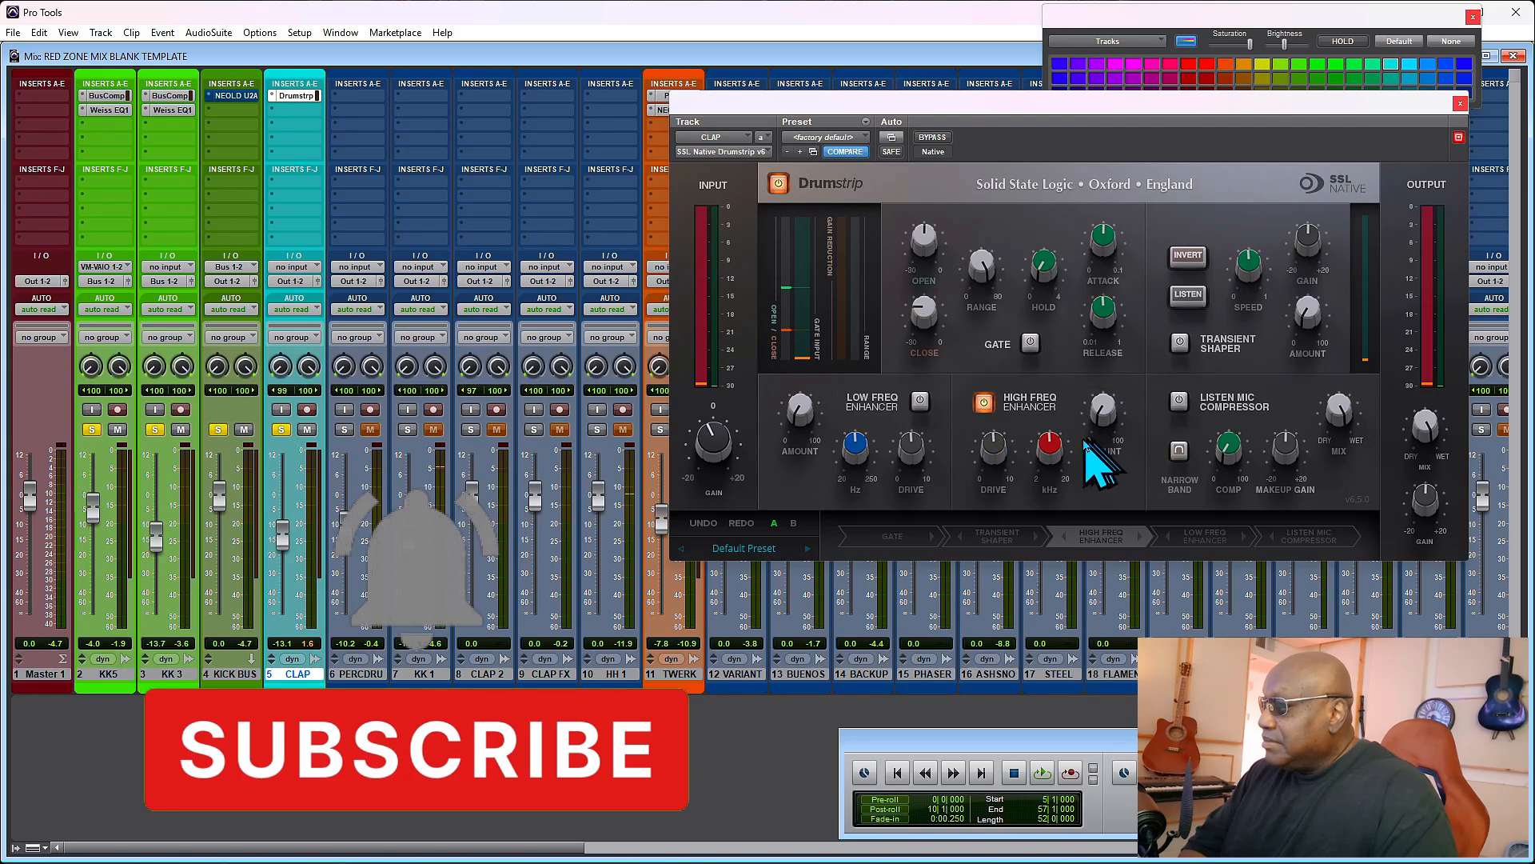
pyautogui.moveTo(1057, 454)
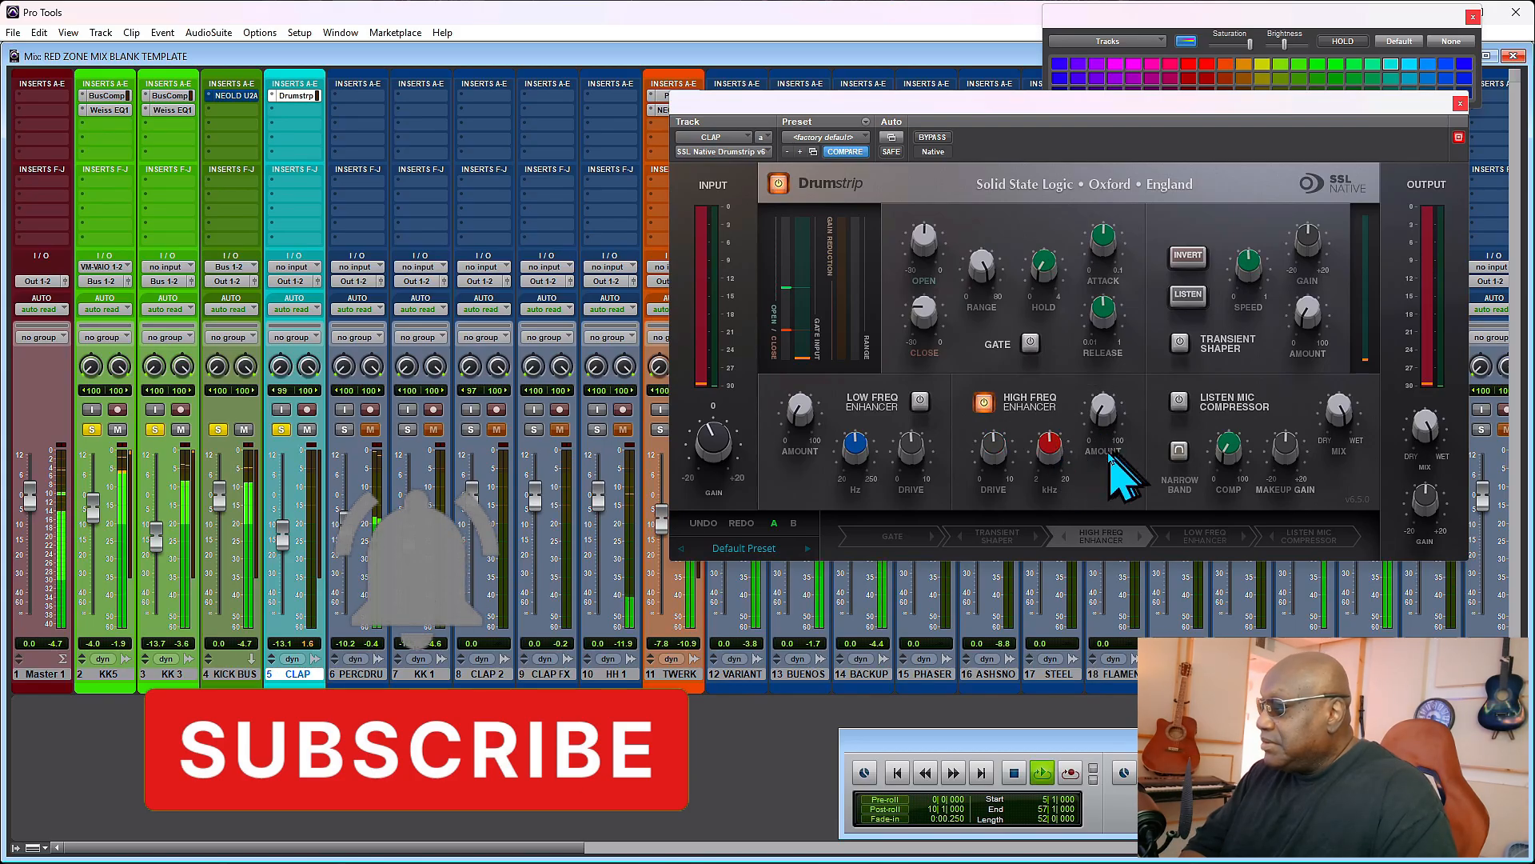
pyautogui.press('space')
pyautogui.moveTo(1052, 463); pyautogui.dragTo(1048, 448)
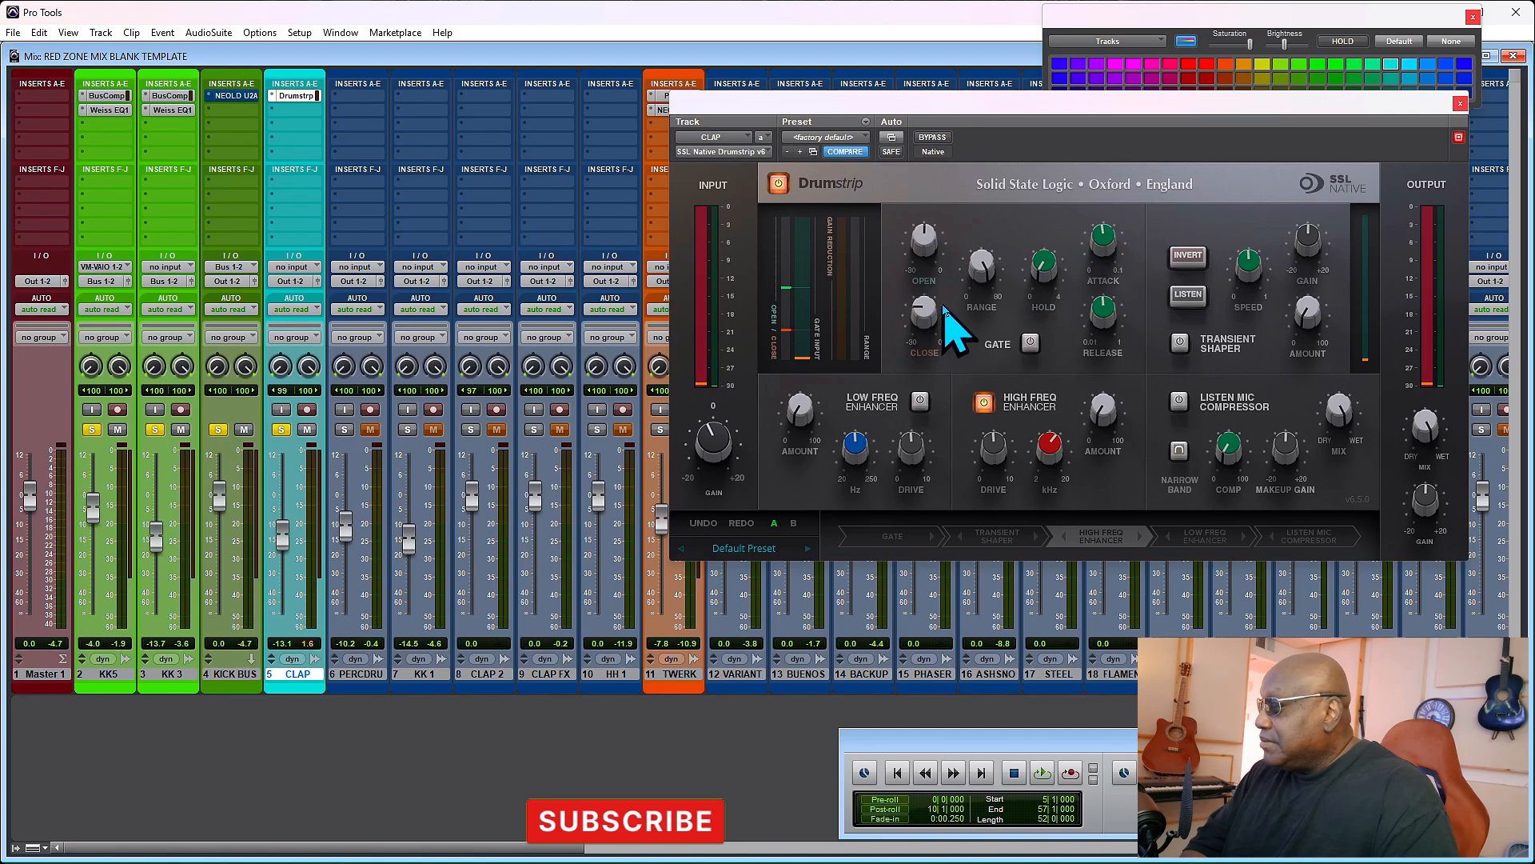
pyautogui.moveTo(920, 248)
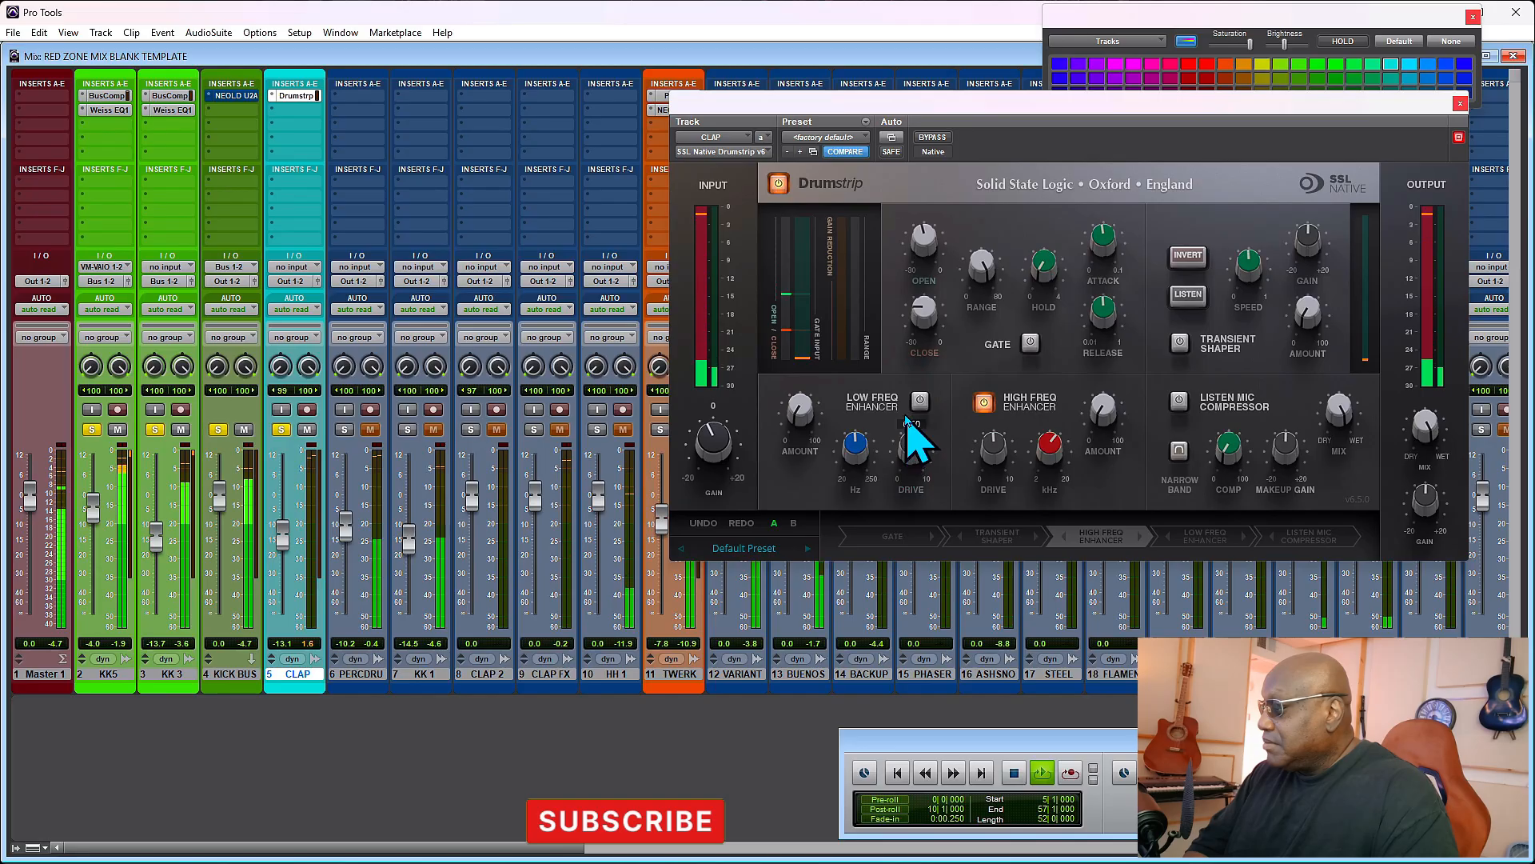
pyautogui.moveTo(908, 417); pyautogui.dragTo(912, 349)
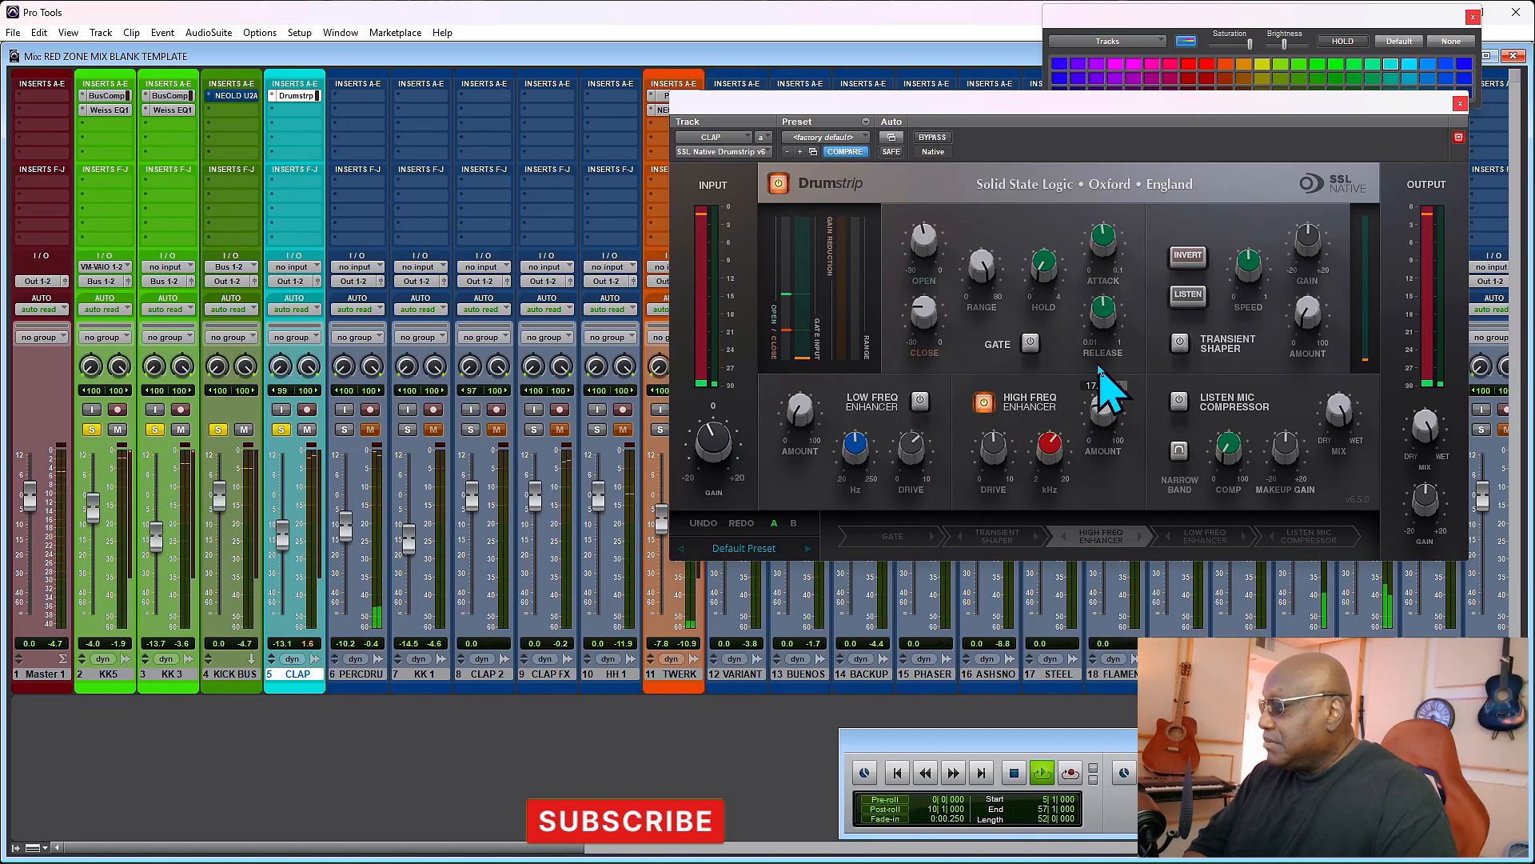
pyautogui.moveTo(1101, 408)
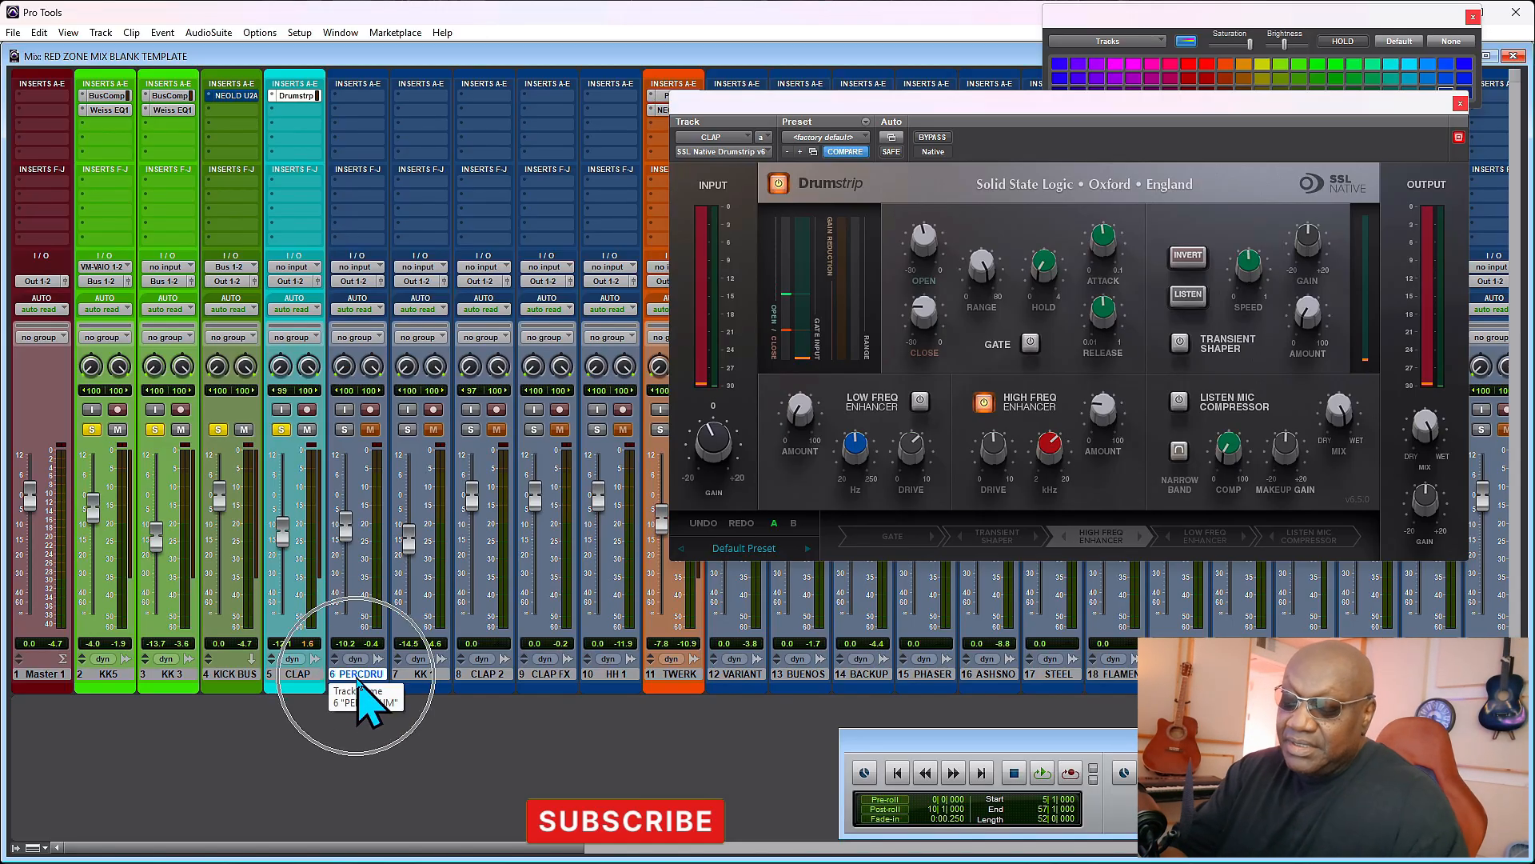
# - Close the Drumstrip, enlarge the PERCDRUM track in the Edit window and examine its clips around bar 5
pyautogui.hotkey('ctrl', '=')
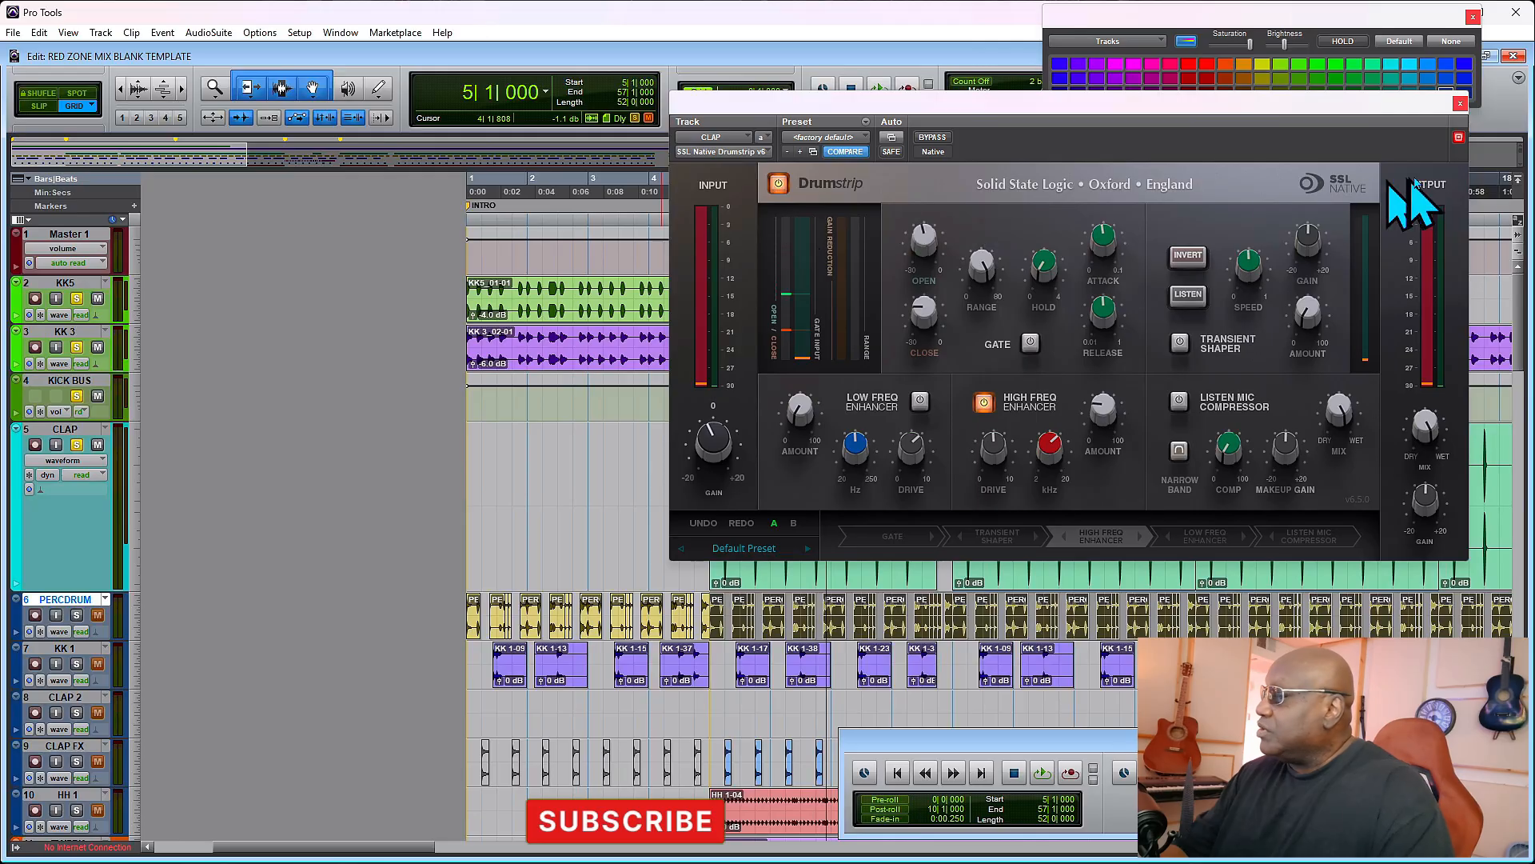
pyautogui.click(1461, 104)
pyautogui.moveTo(119, 444); pyautogui.dragTo(119, 599)
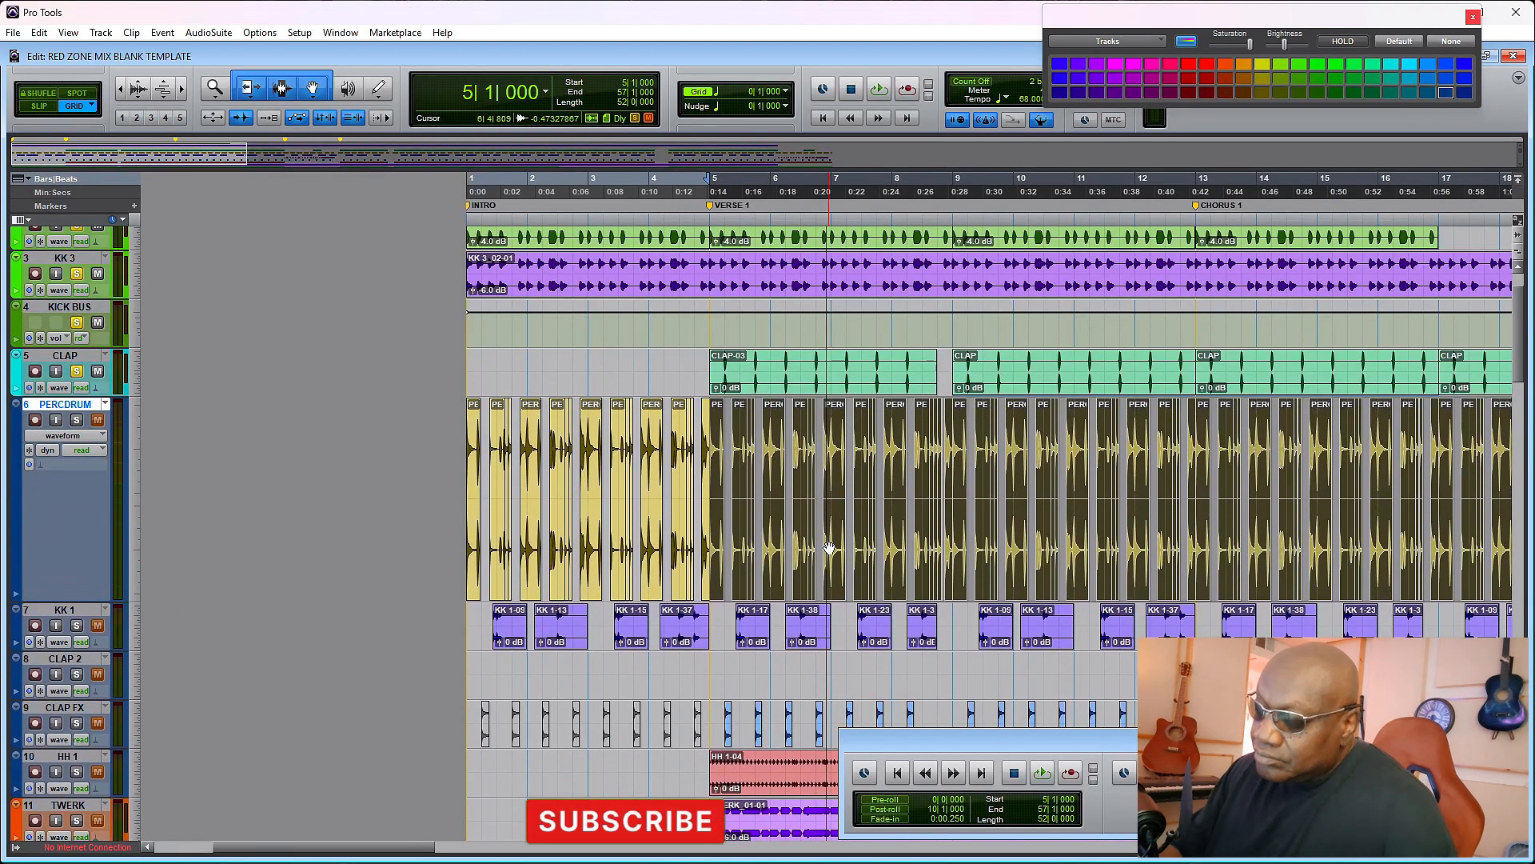
pyautogui.press('t')
pyautogui.press('t')
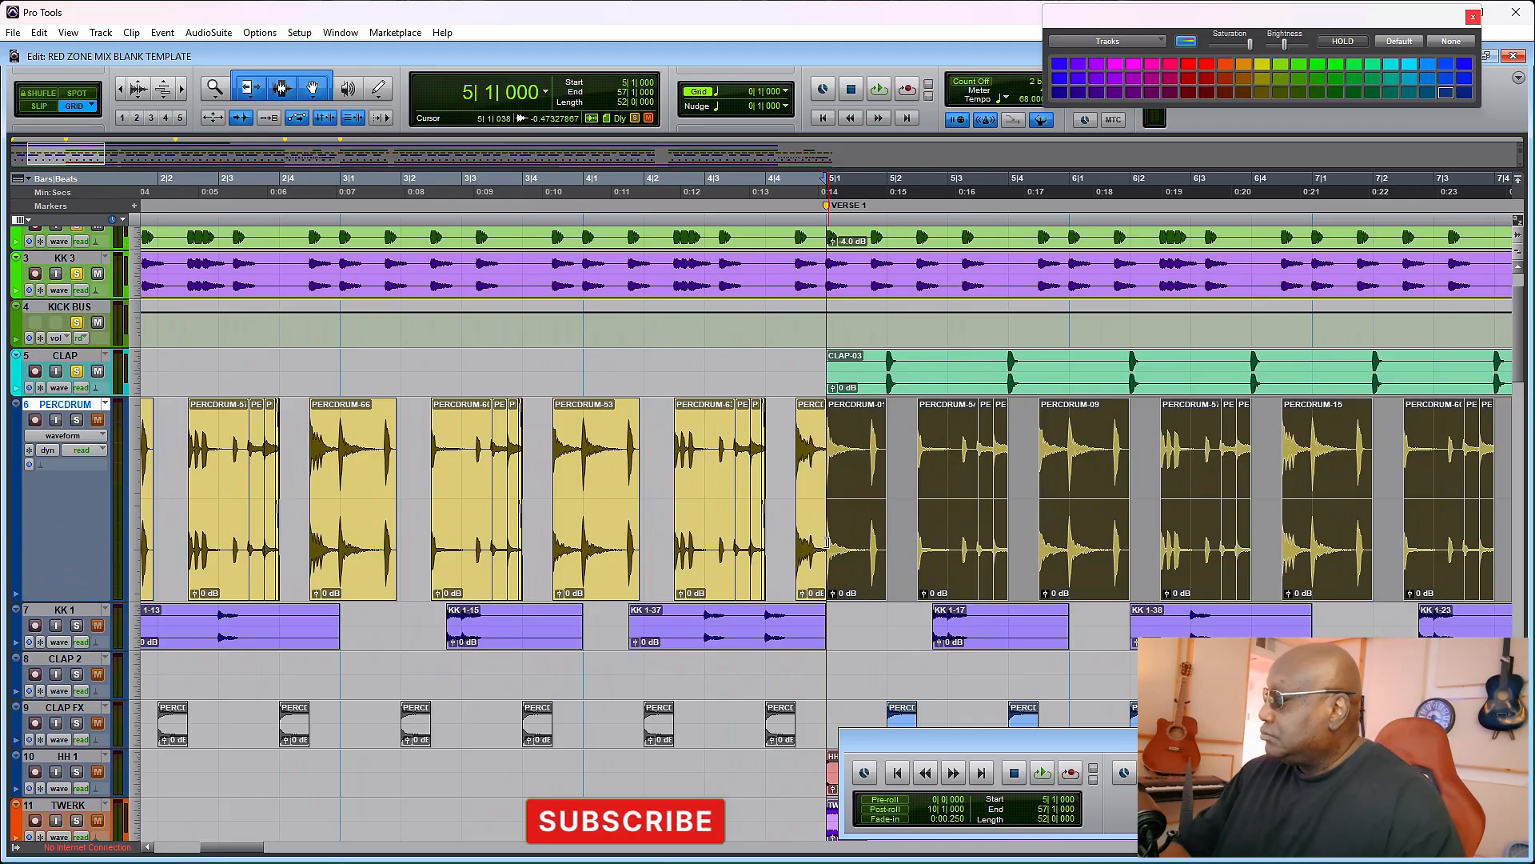
# - Raise the PERCDRUM fader to about -4.3 dB and audition the track alone with a 304E equalizer treble boost
pyautogui.hotkey('ctrl', '=')
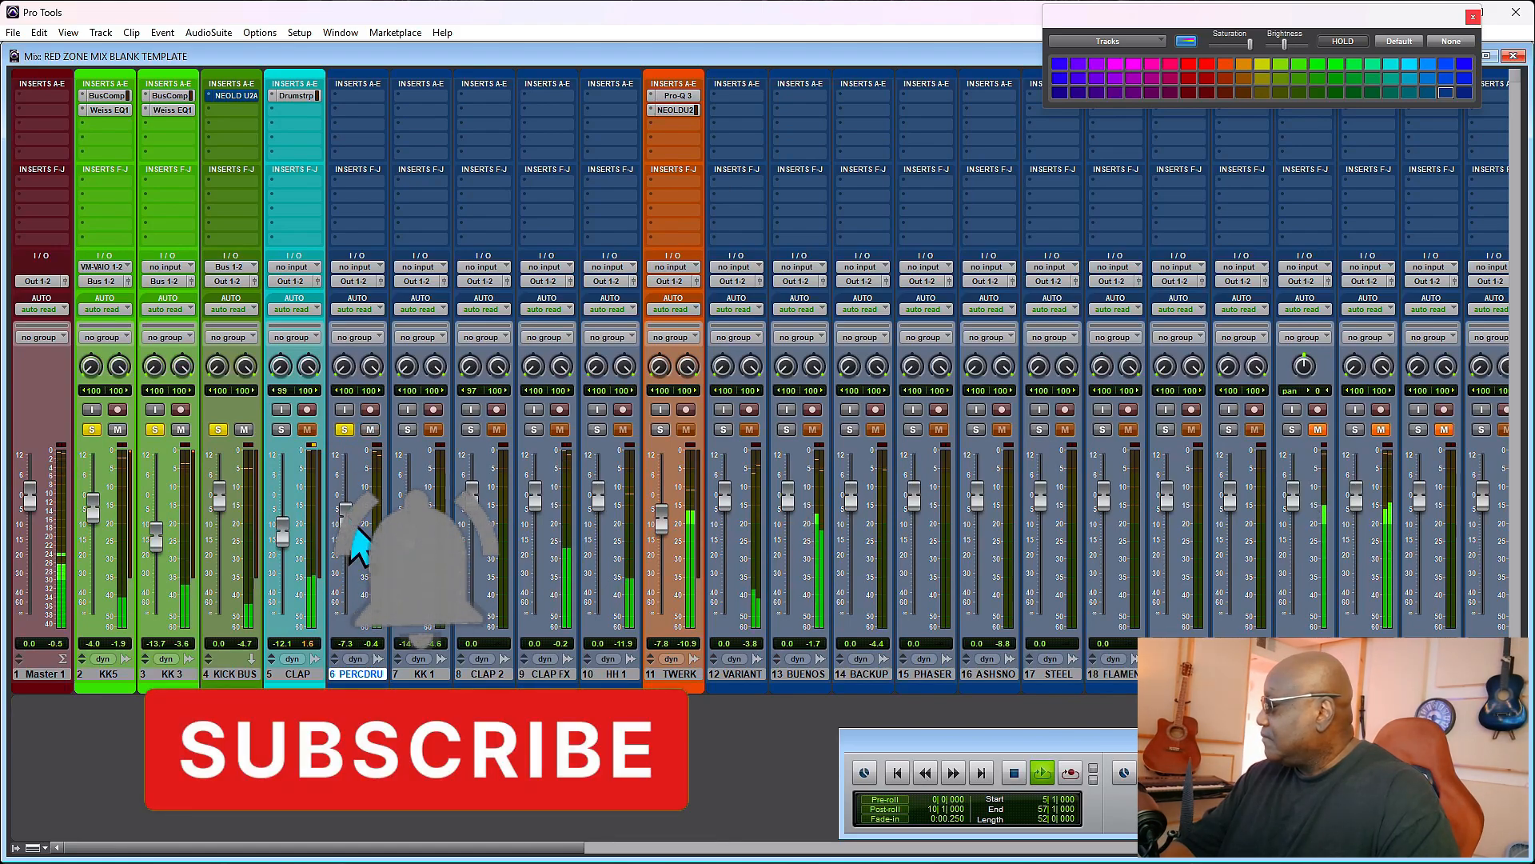
pyautogui.moveTo(353, 528); pyautogui.dragTo(353, 509)
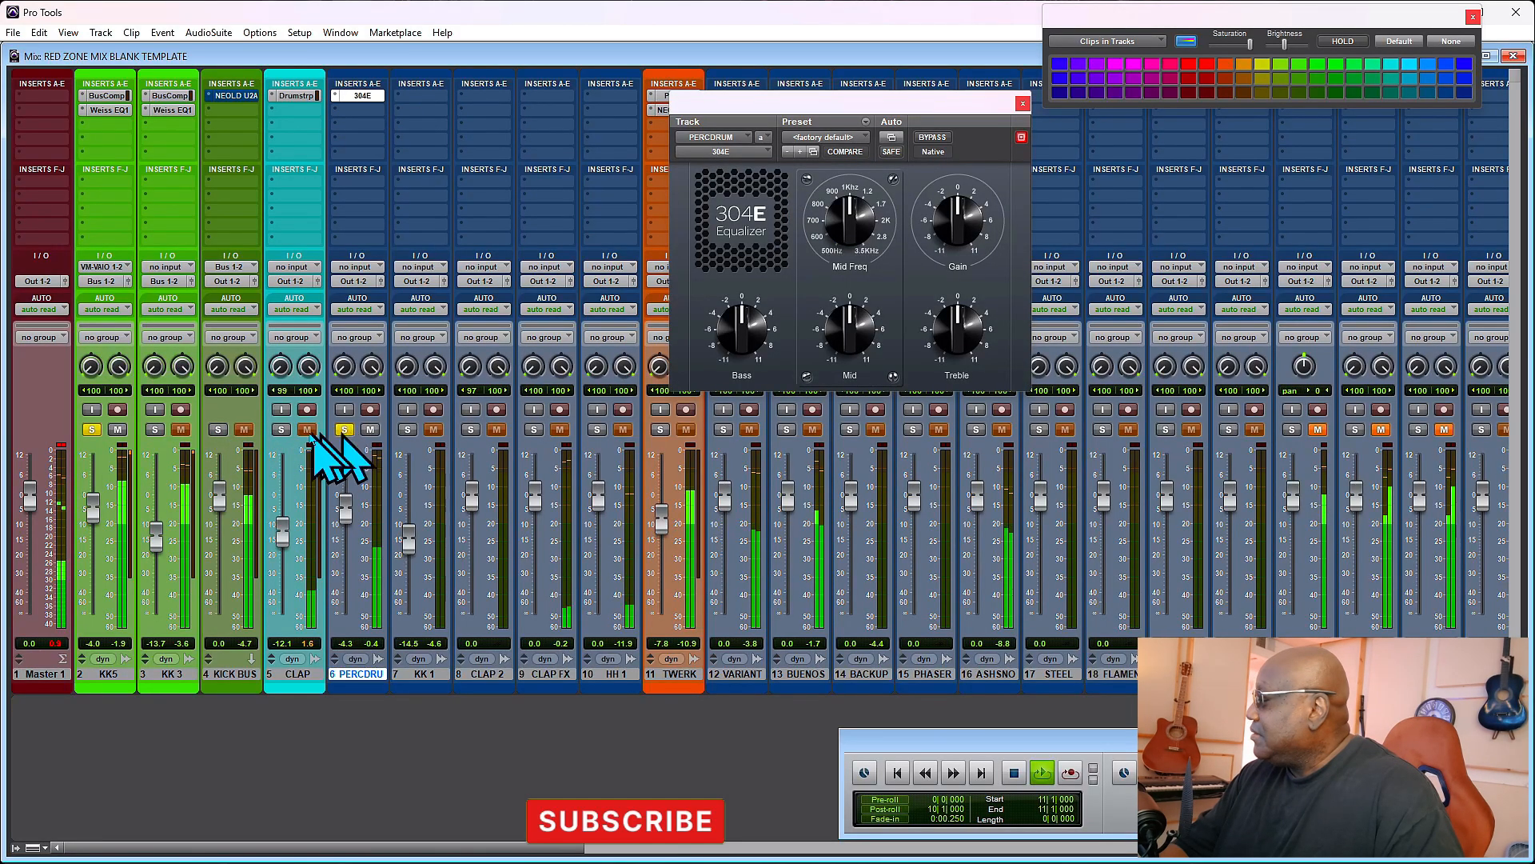
pyautogui.click(92, 429)
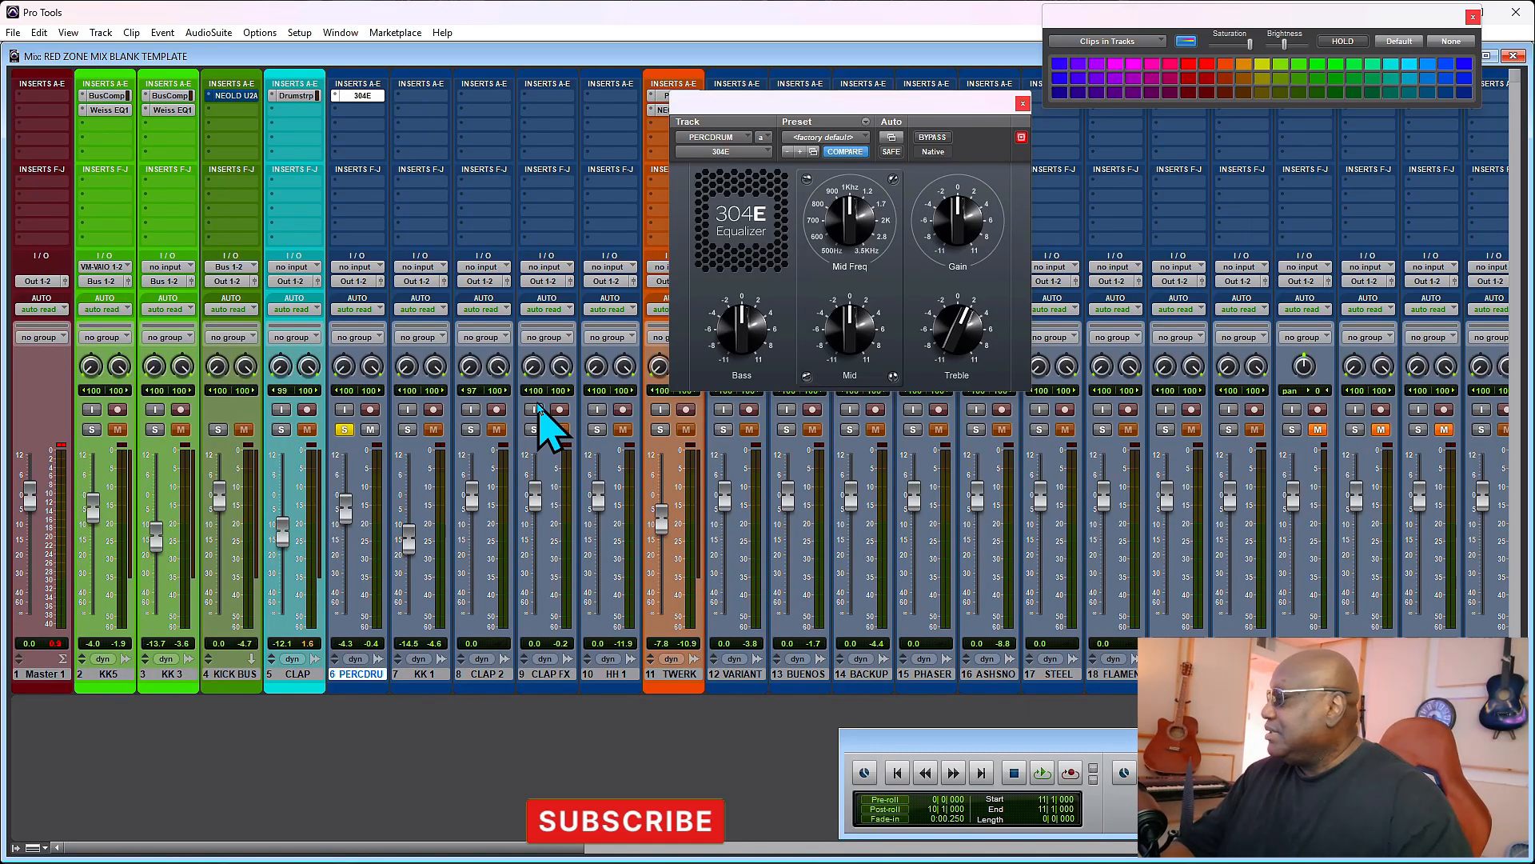
pyautogui.press('space')
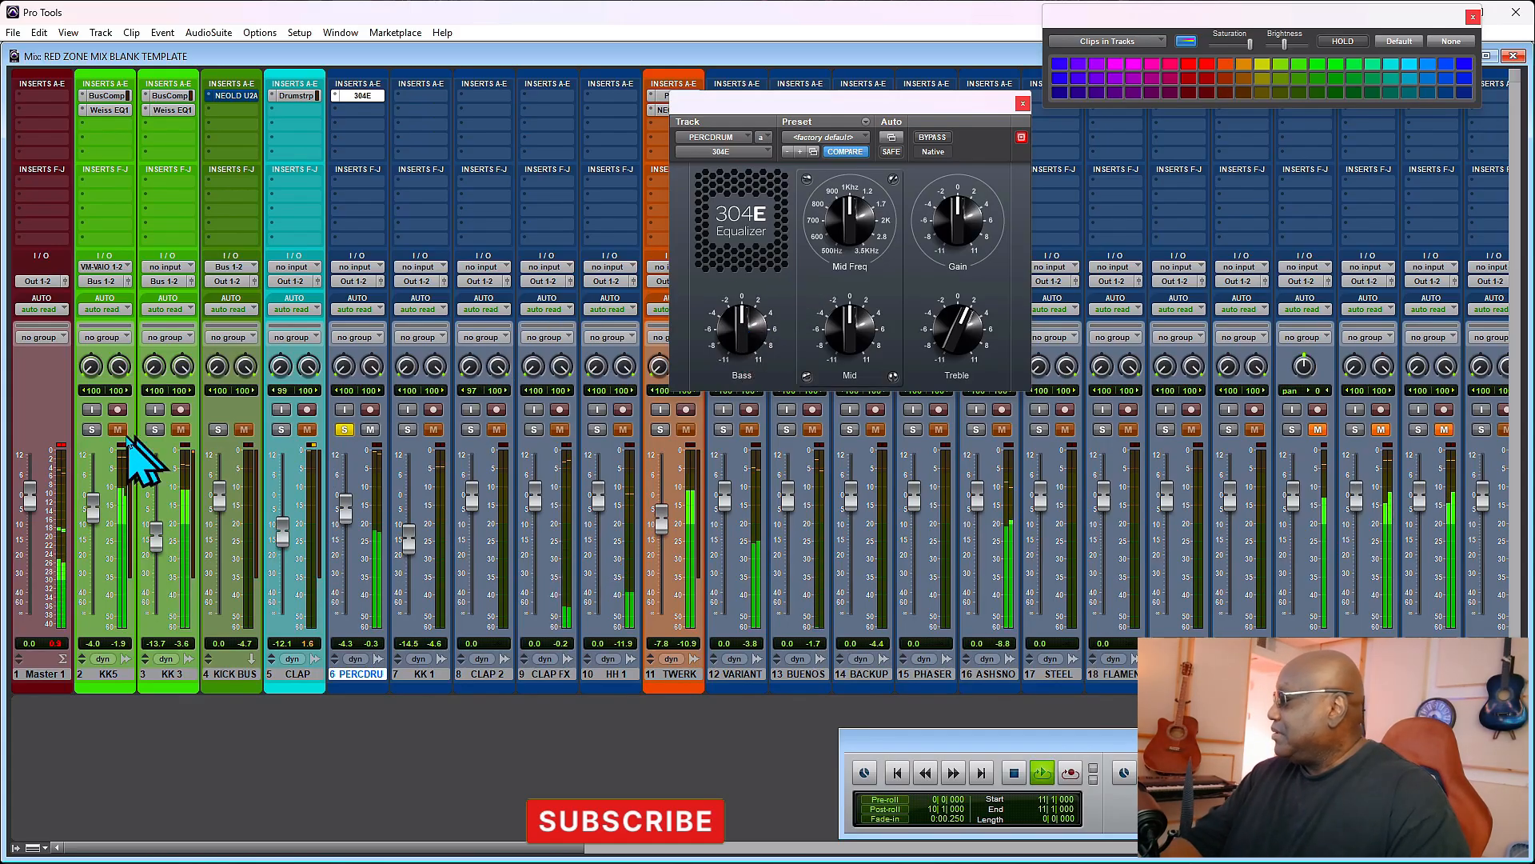
# - Solo KK5, KK 3, KICK BUS and CLAP again, and lower the PERCDRUM fader to about -9.4 dB during playback
pyautogui.click(92, 430)
pyautogui.click(155, 430)
pyautogui.click(218, 430)
pyautogui.click(281, 429)
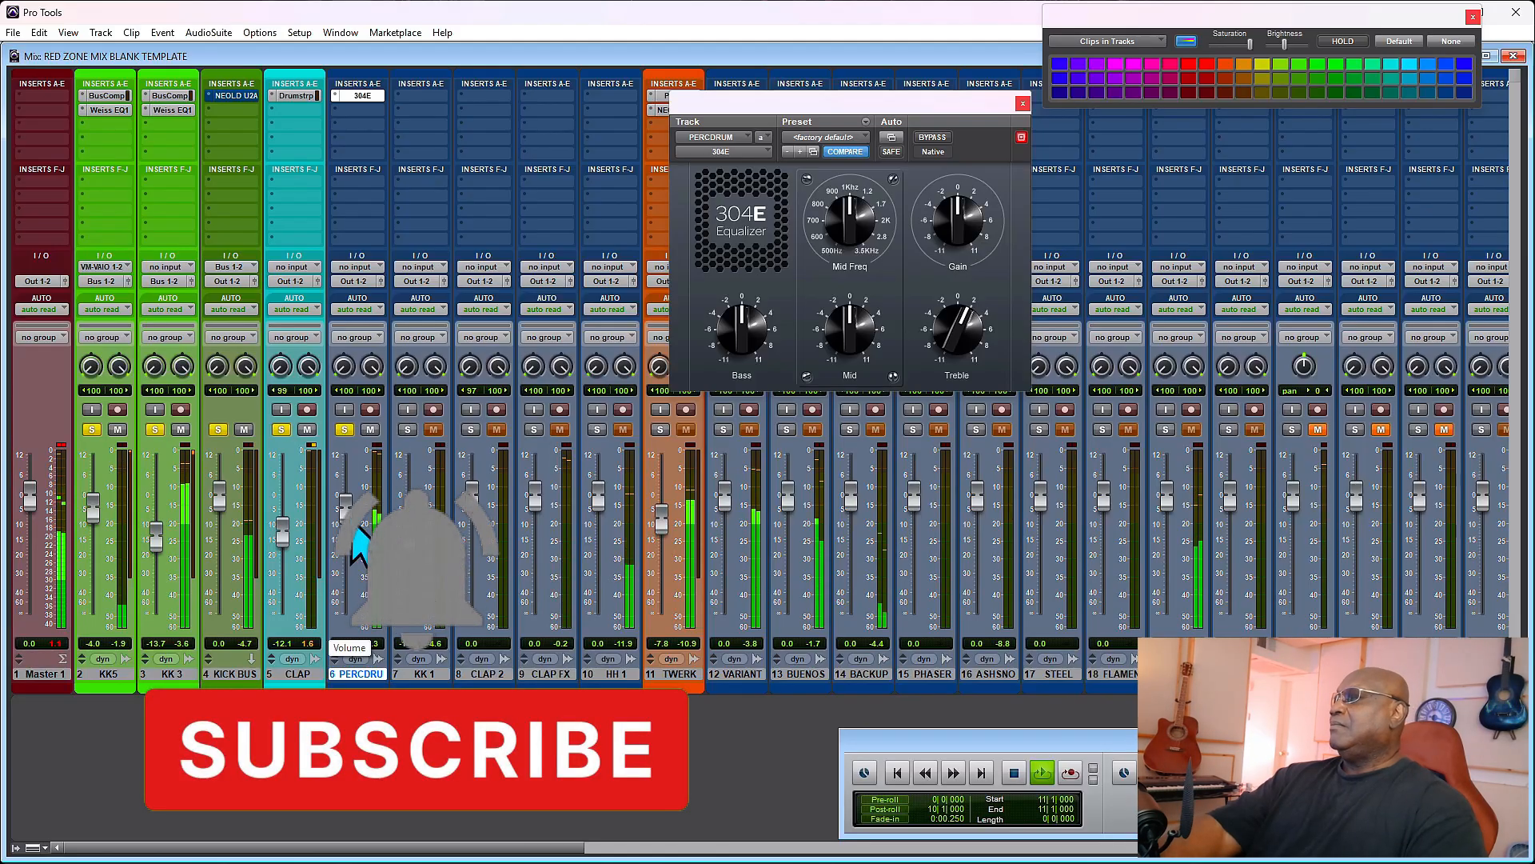
pyautogui.press('space')
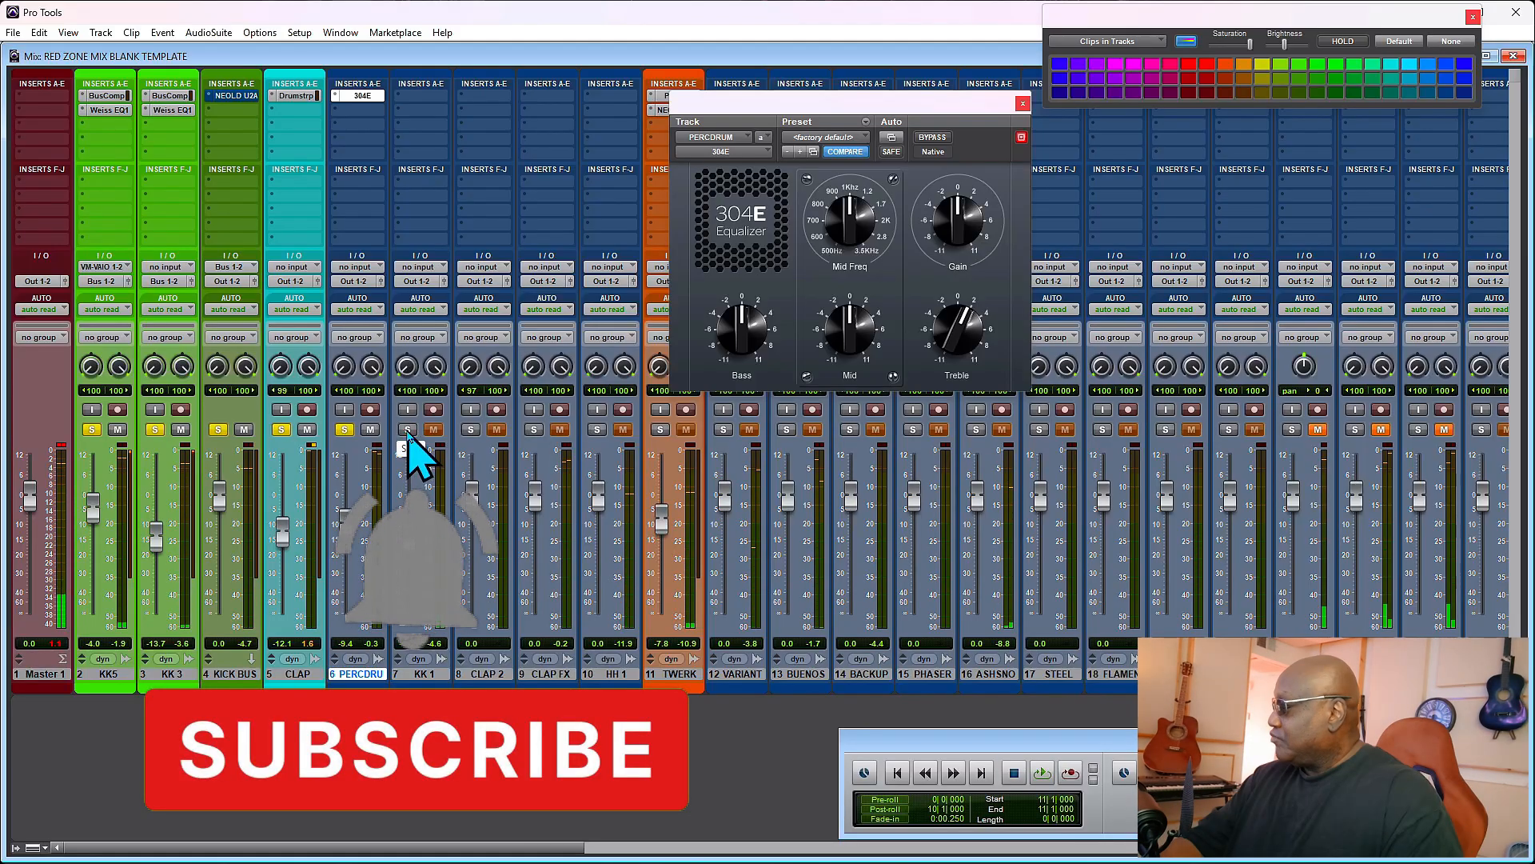
# - Play the KK 1 clips in the Edit window, and raise the track's fader to about -4.3 dB in the mixer
pyautogui.click(422, 676)
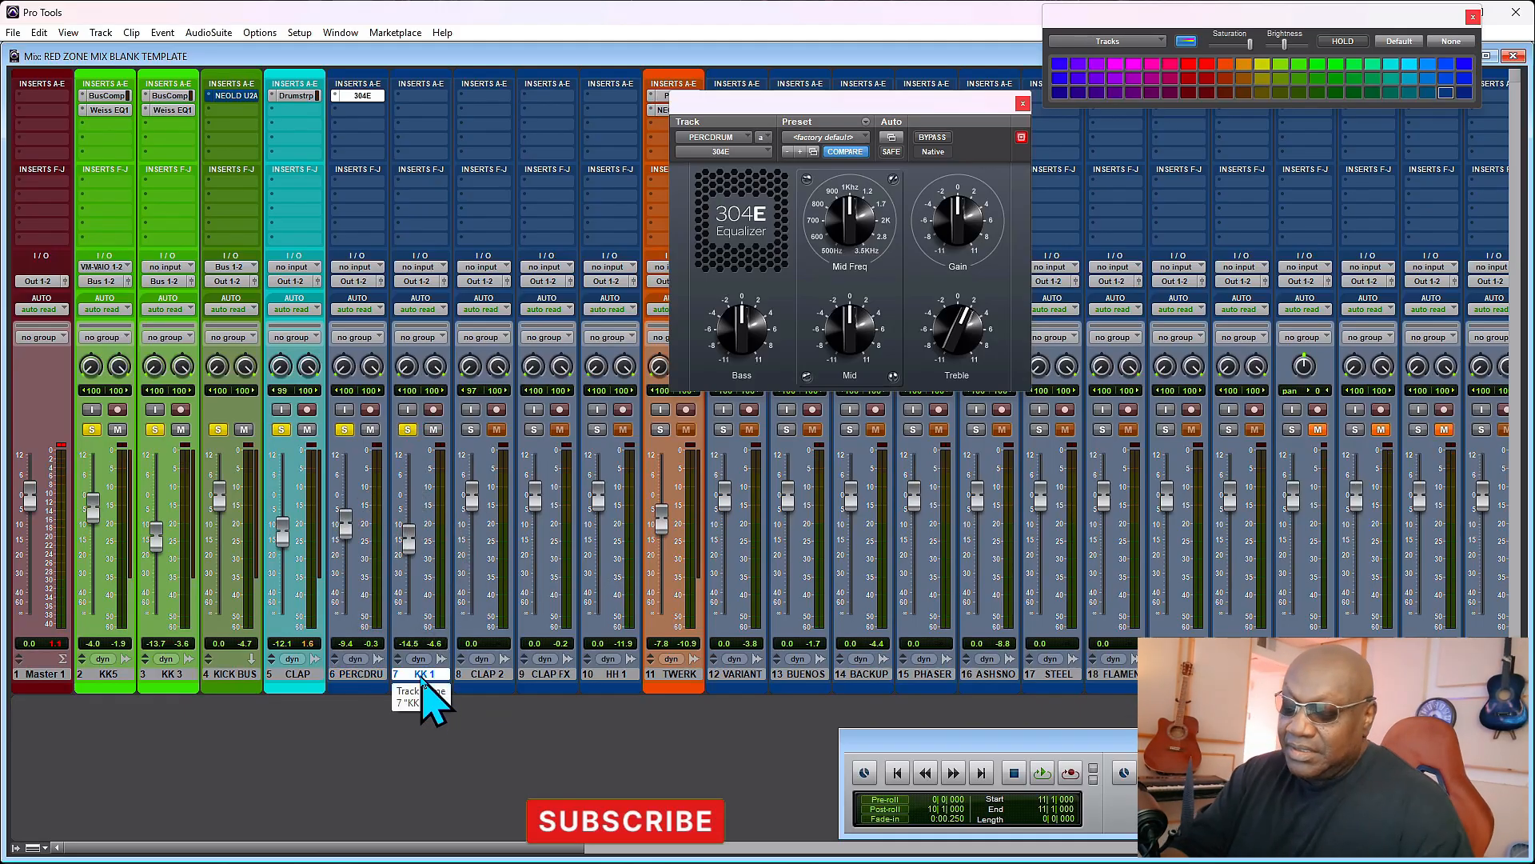
pyautogui.hotkey('ctrl', '=')
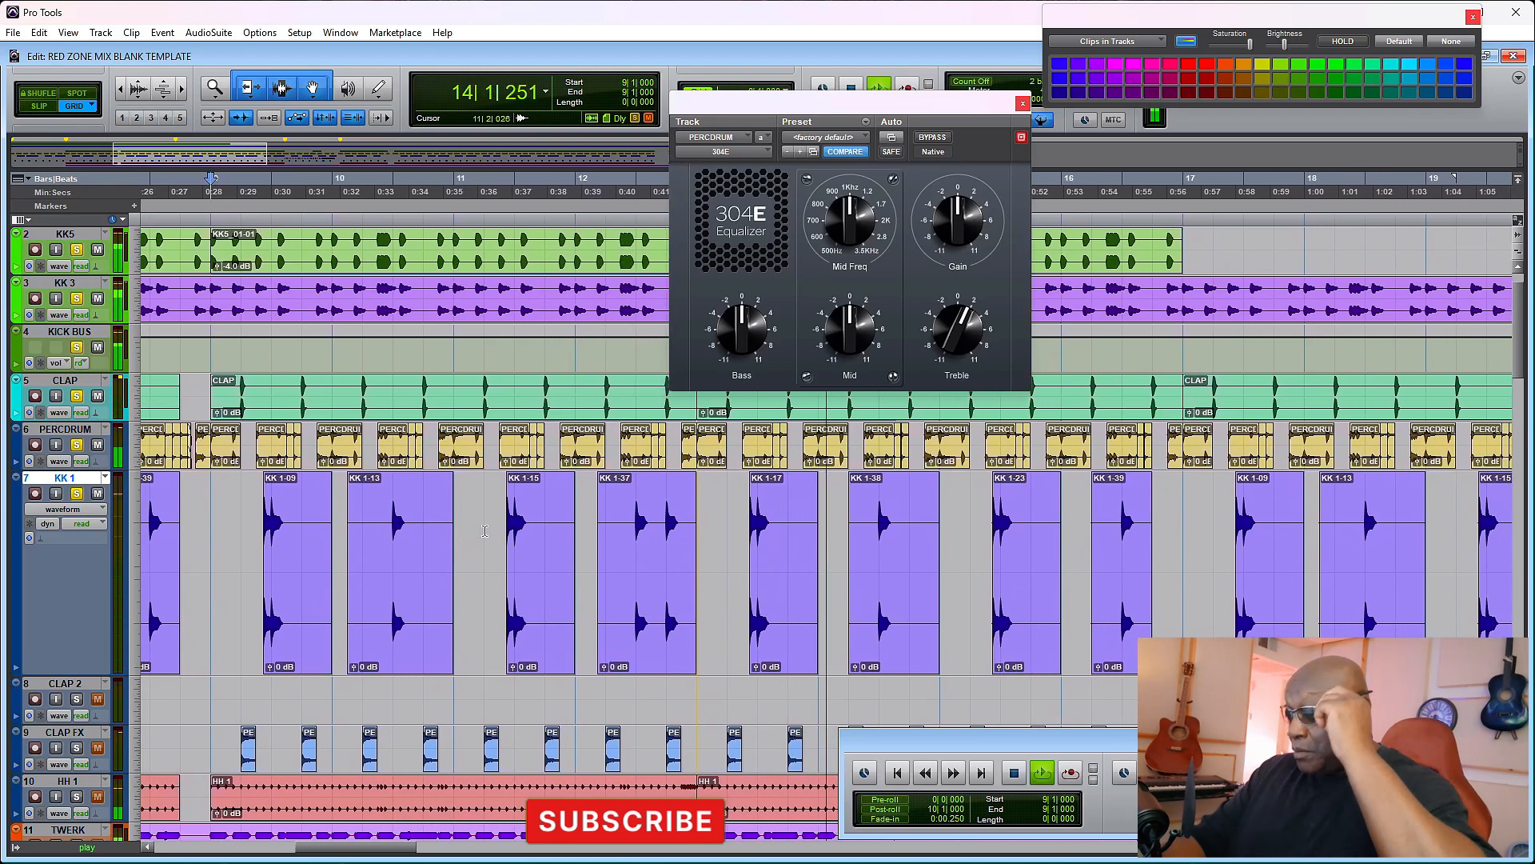
pyautogui.hotkey('ctrl', '=')
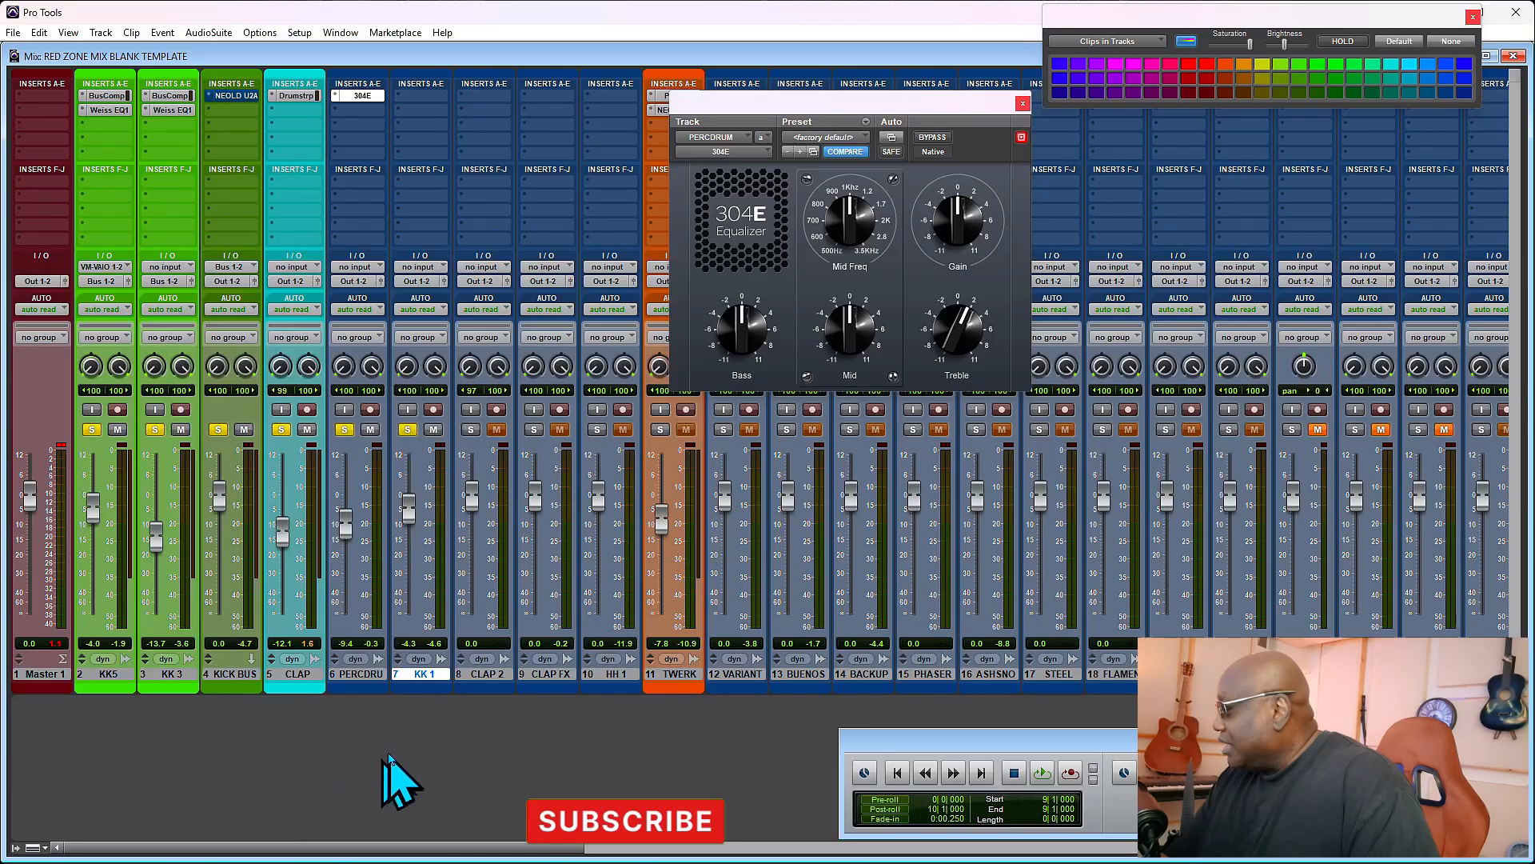
# - Insert the SSL Stereo Bus Compressor on KK 1, load the Drum Bus - Gentle G Bus preset and raise its threshold
pyautogui.click(422, 96)
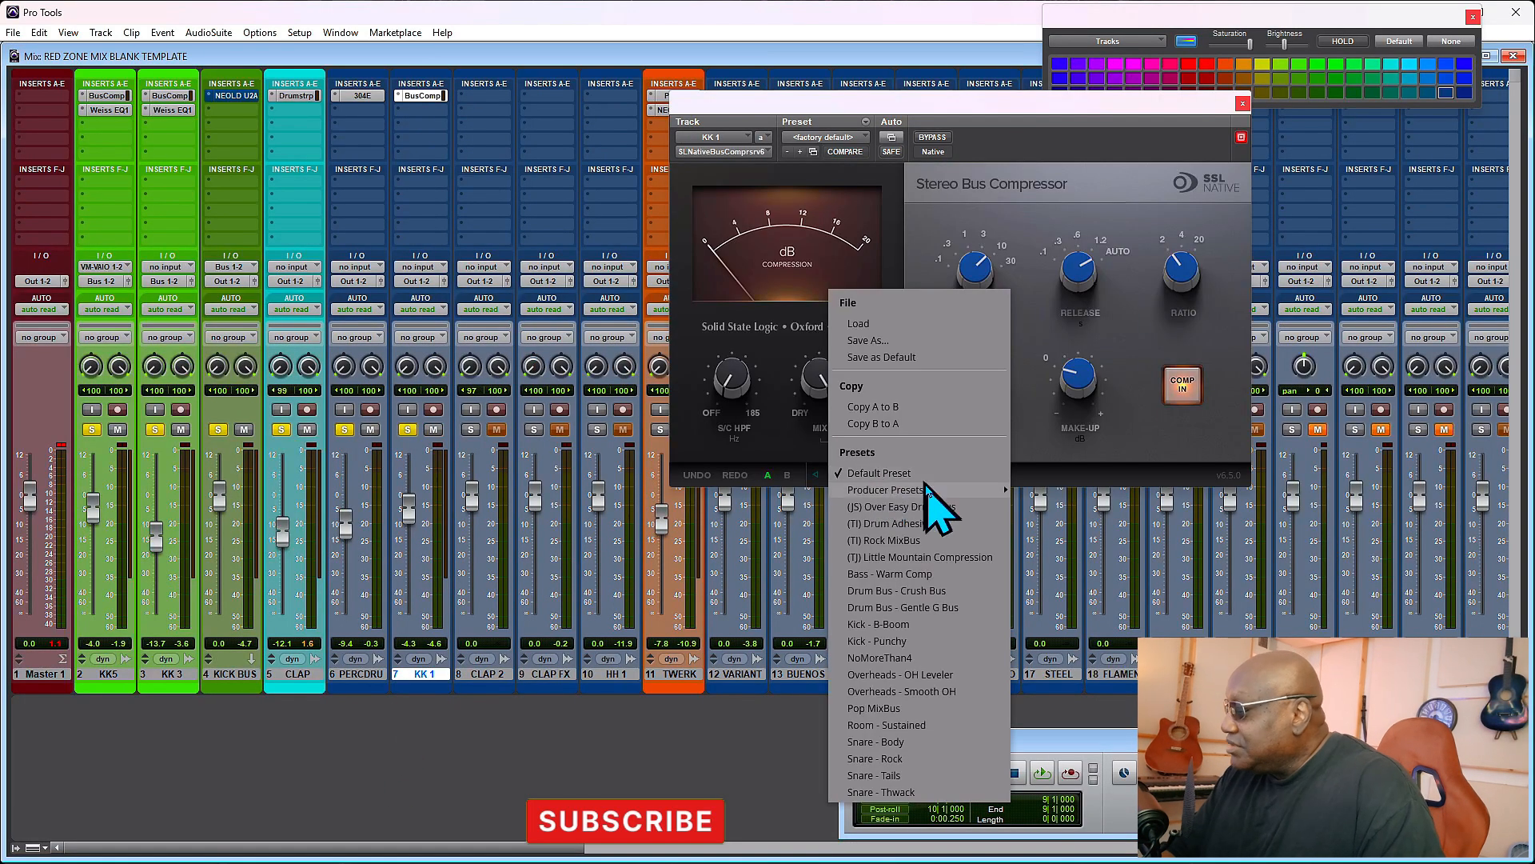
pyautogui.click(903, 606)
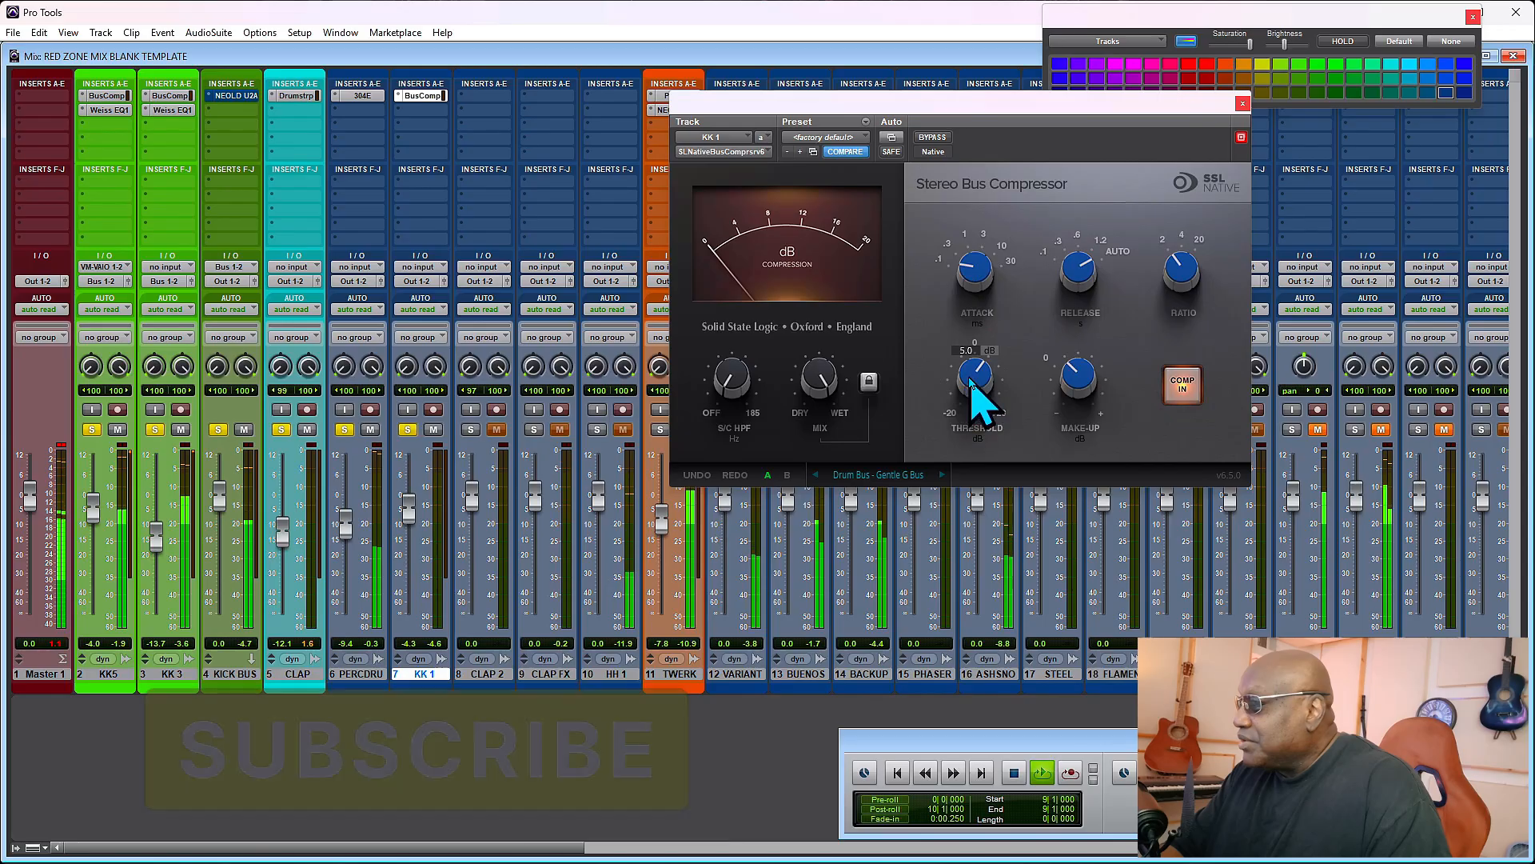
pyautogui.moveTo(971, 382); pyautogui.dragTo(966, 365)
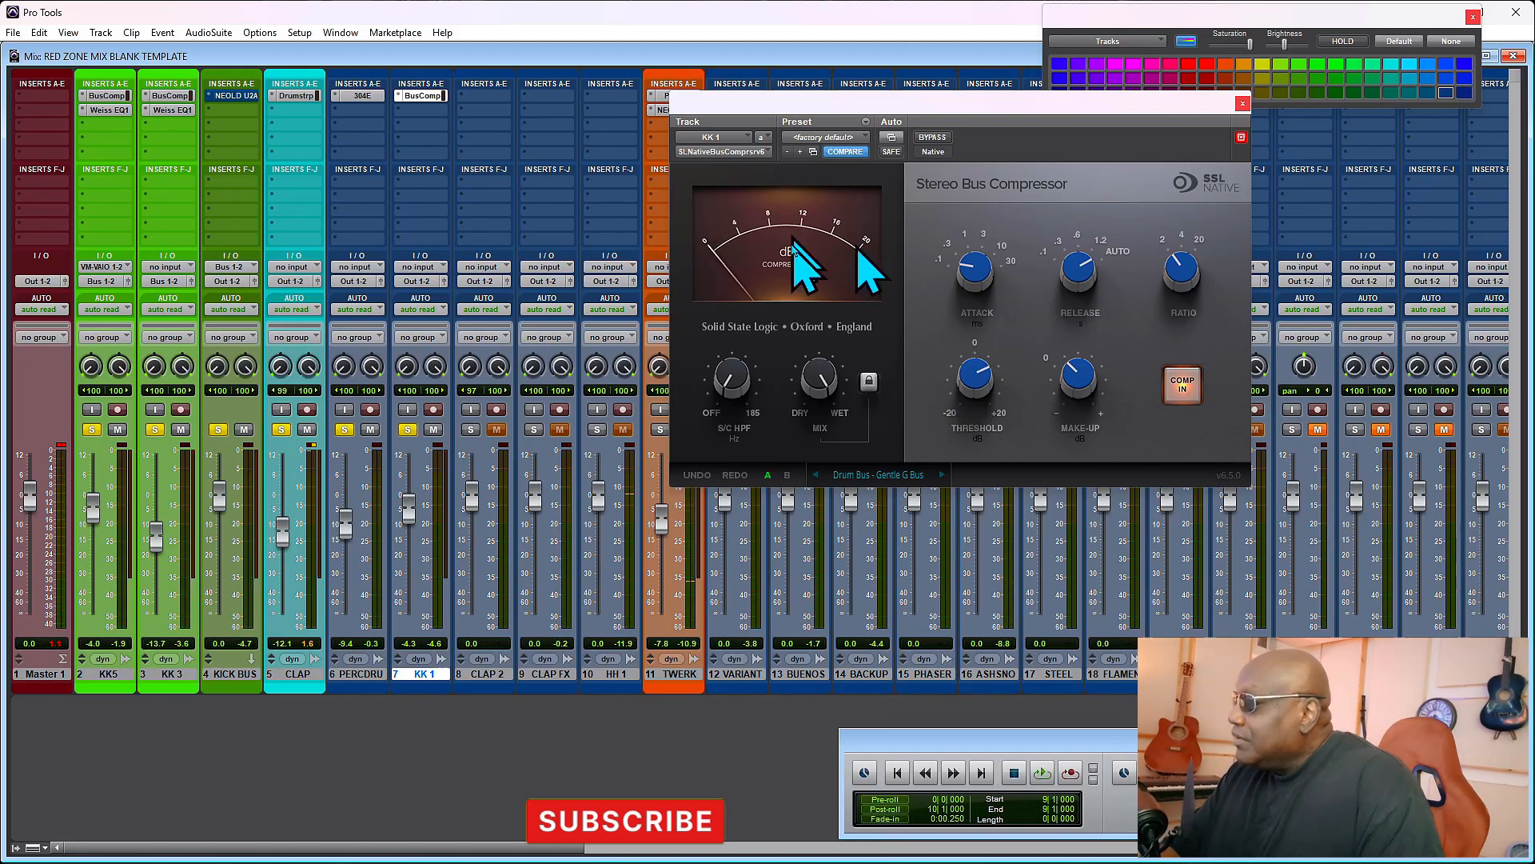
pyautogui.click(424, 101)
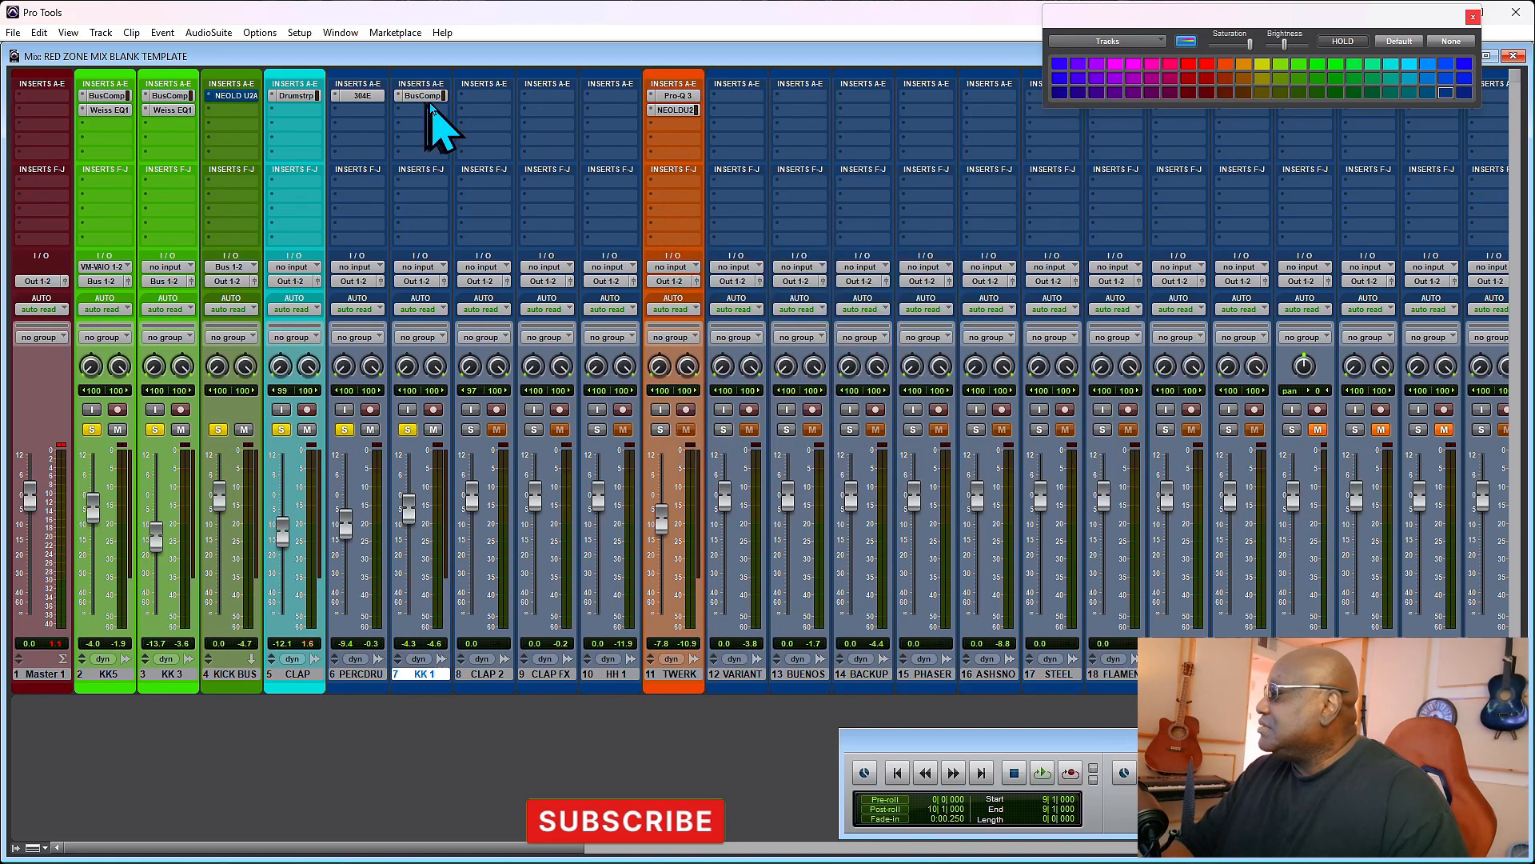
# - Insert FabFilter Pro-Q 3 in the second insert slot of KK 1 and boost the highs with a high shelf
pyautogui.click(422, 110)
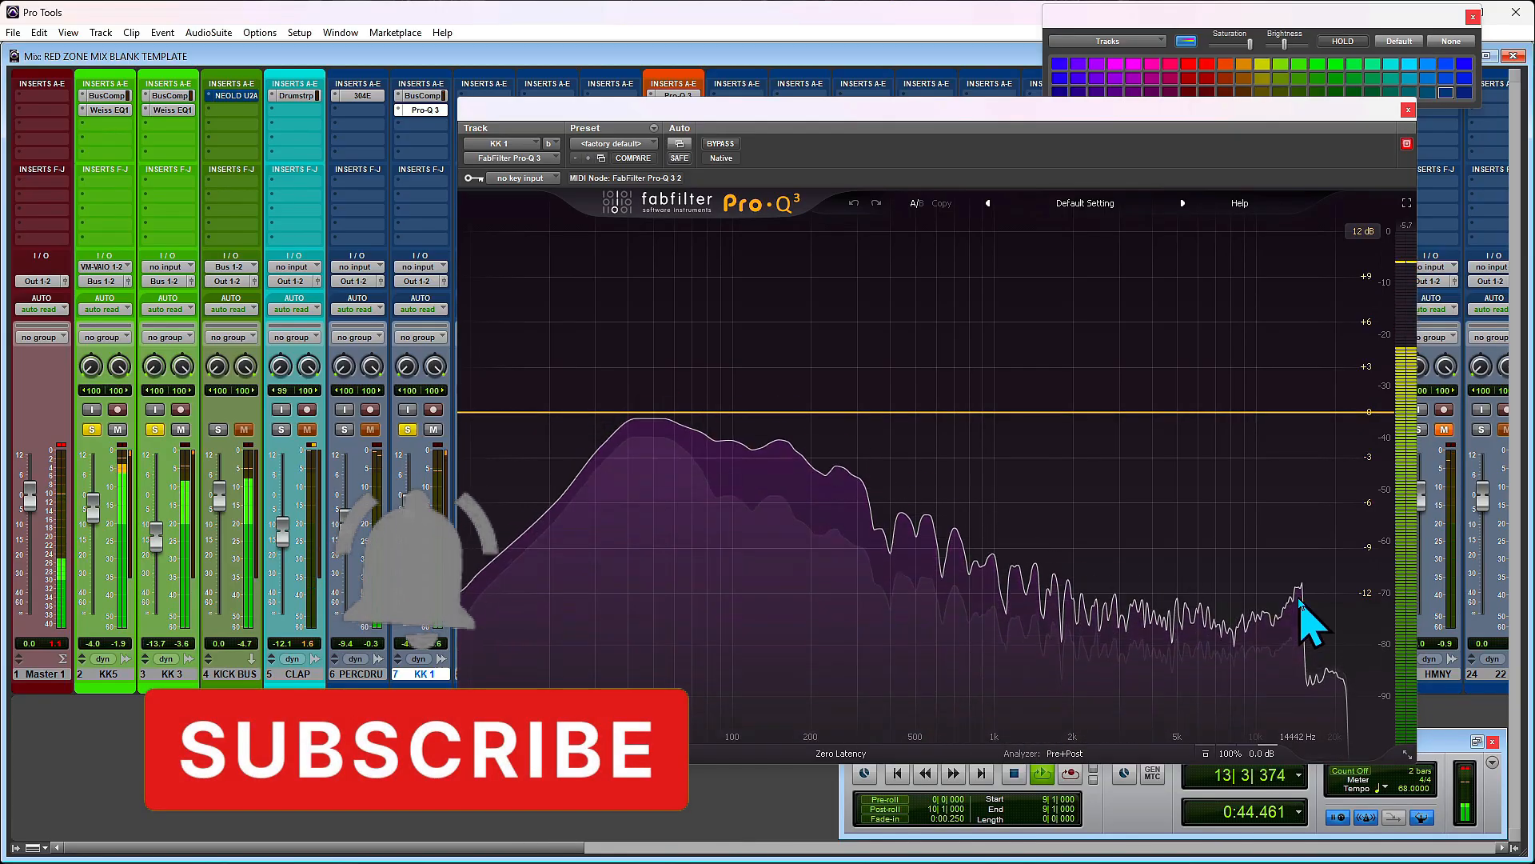
pyautogui.doubleClick(1303, 617)
pyautogui.moveTo(1297, 518); pyautogui.dragTo(1296, 372)
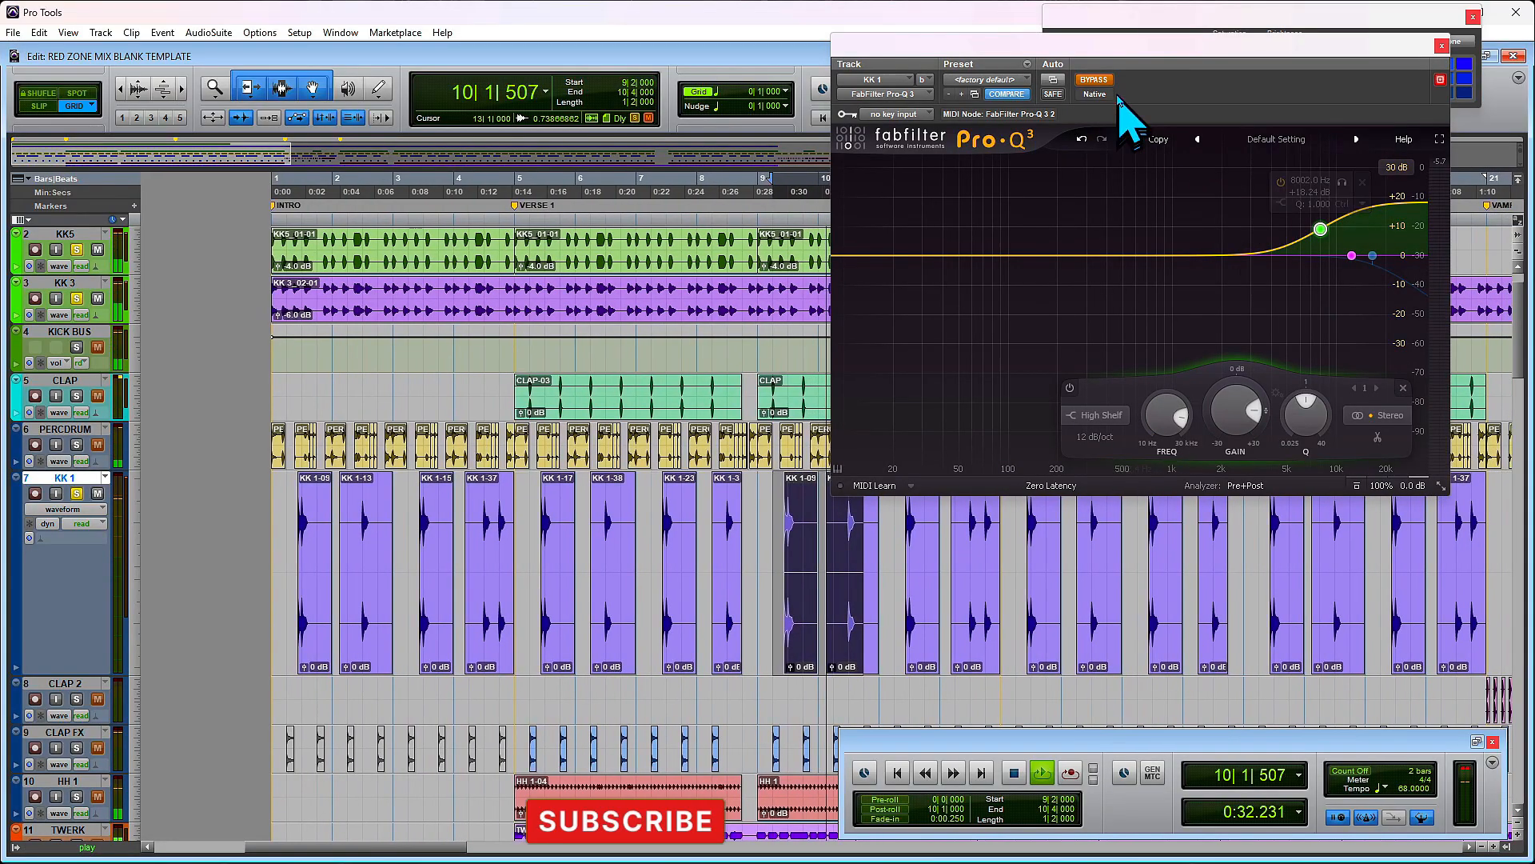
# - Compare KK 1 with the Pro-Q 3 bypassed and active, and set the track's fader to about -2.3 dB
pyautogui.click(1096, 80)
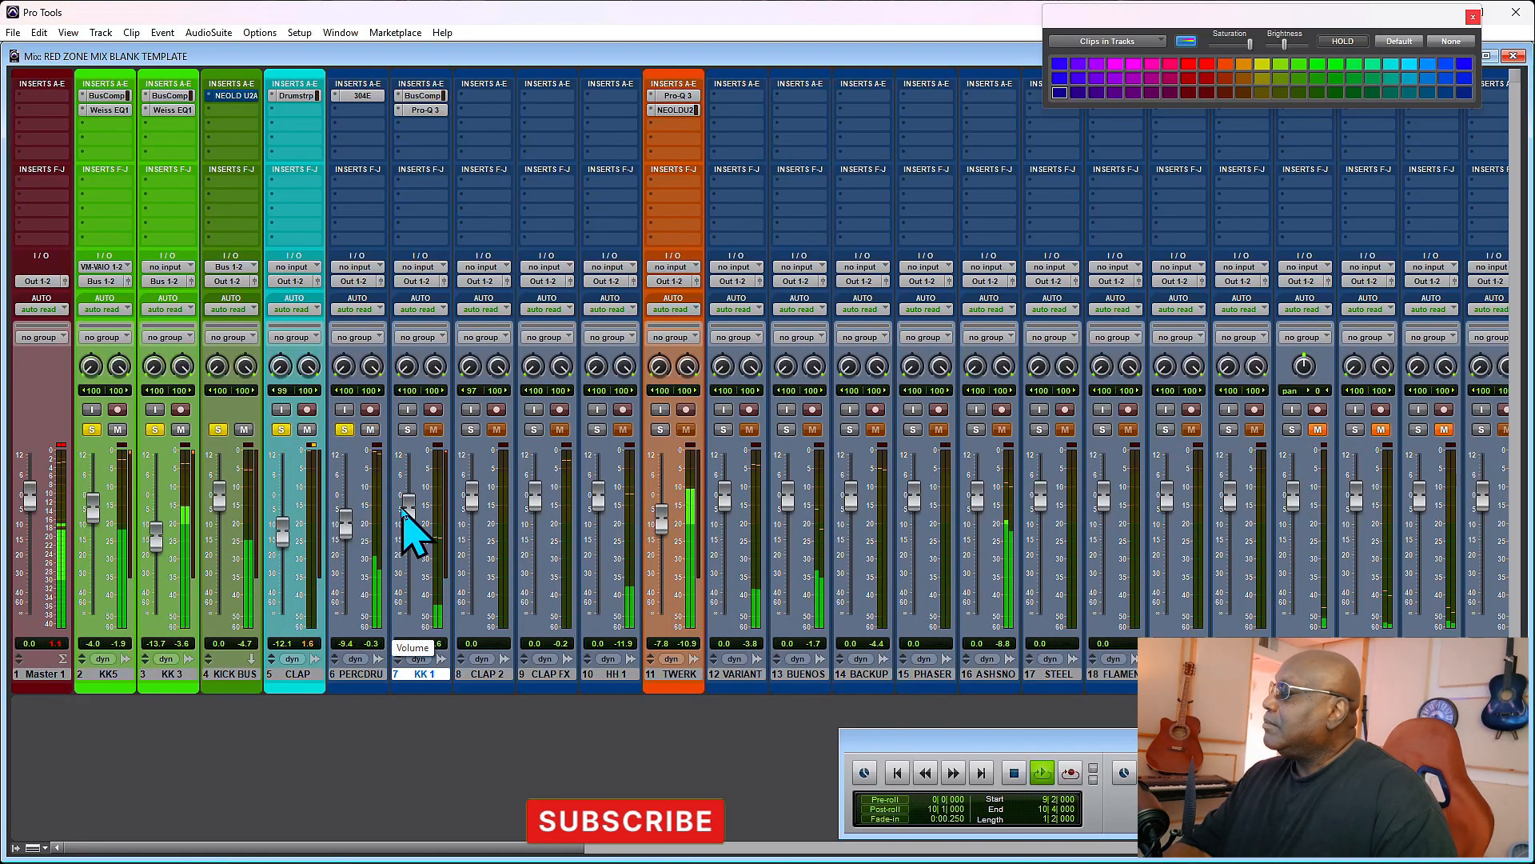
pyautogui.click(408, 430)
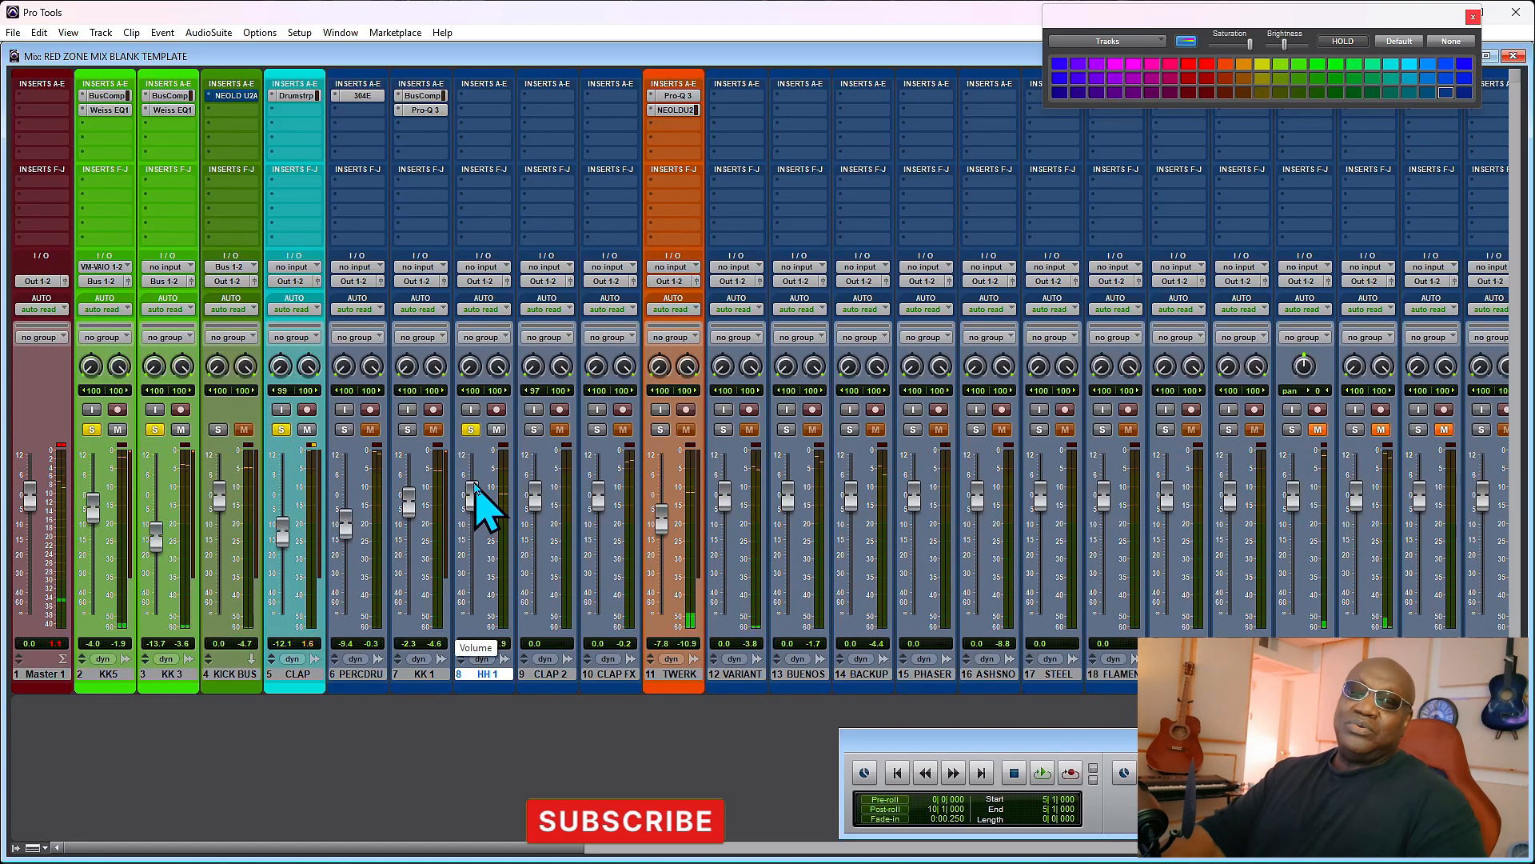
# - Insert the 304E with the Red Zone Hh preset on HH 1 and set its fader to about -12.1 dB during playback
pyautogui.press('space')
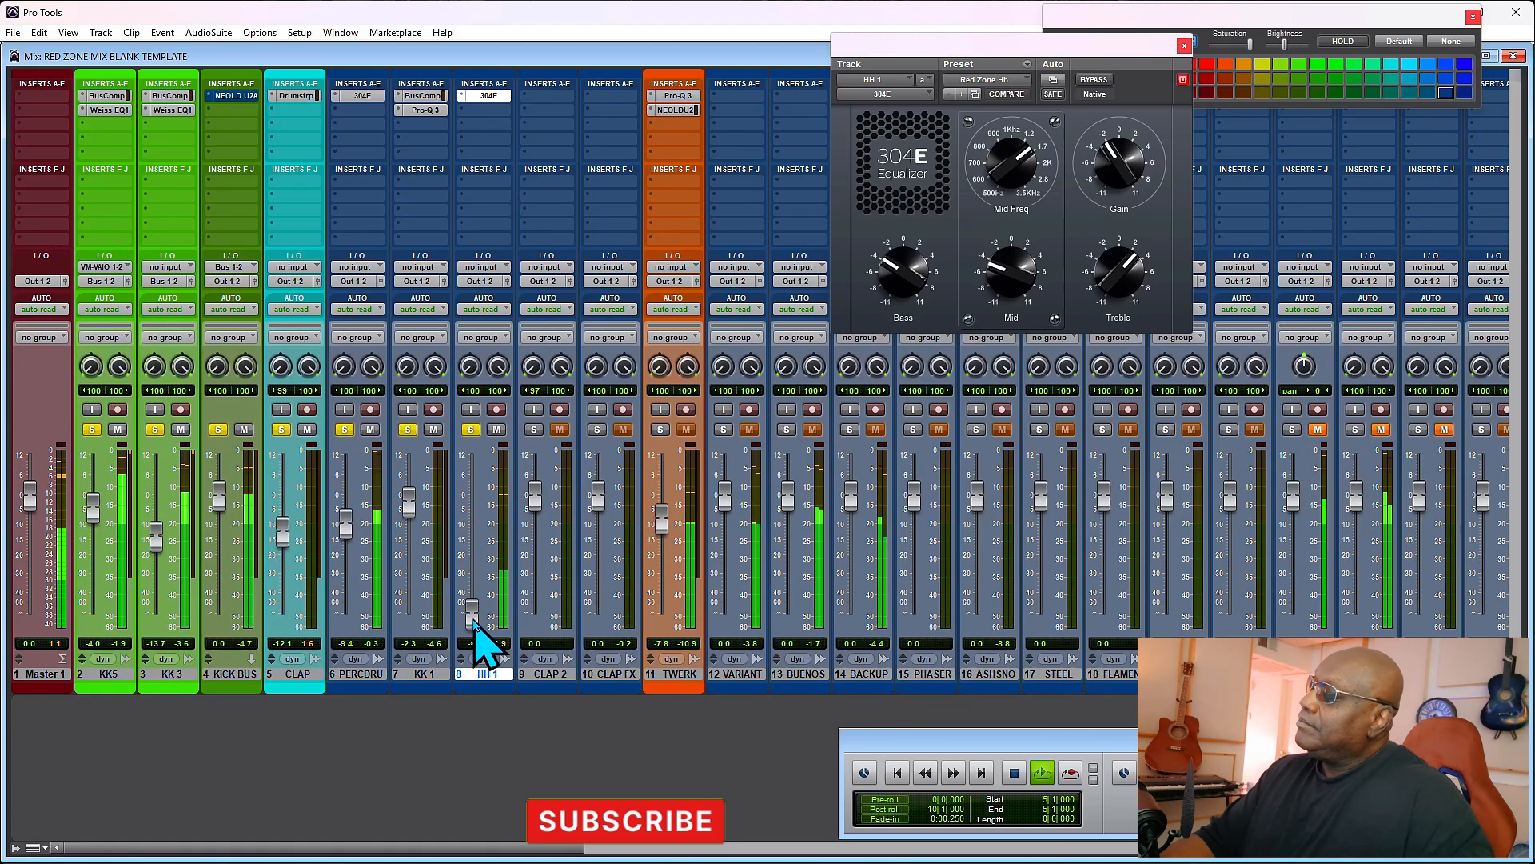
pyautogui.moveTo(475, 626); pyautogui.dragTo(489, 542)
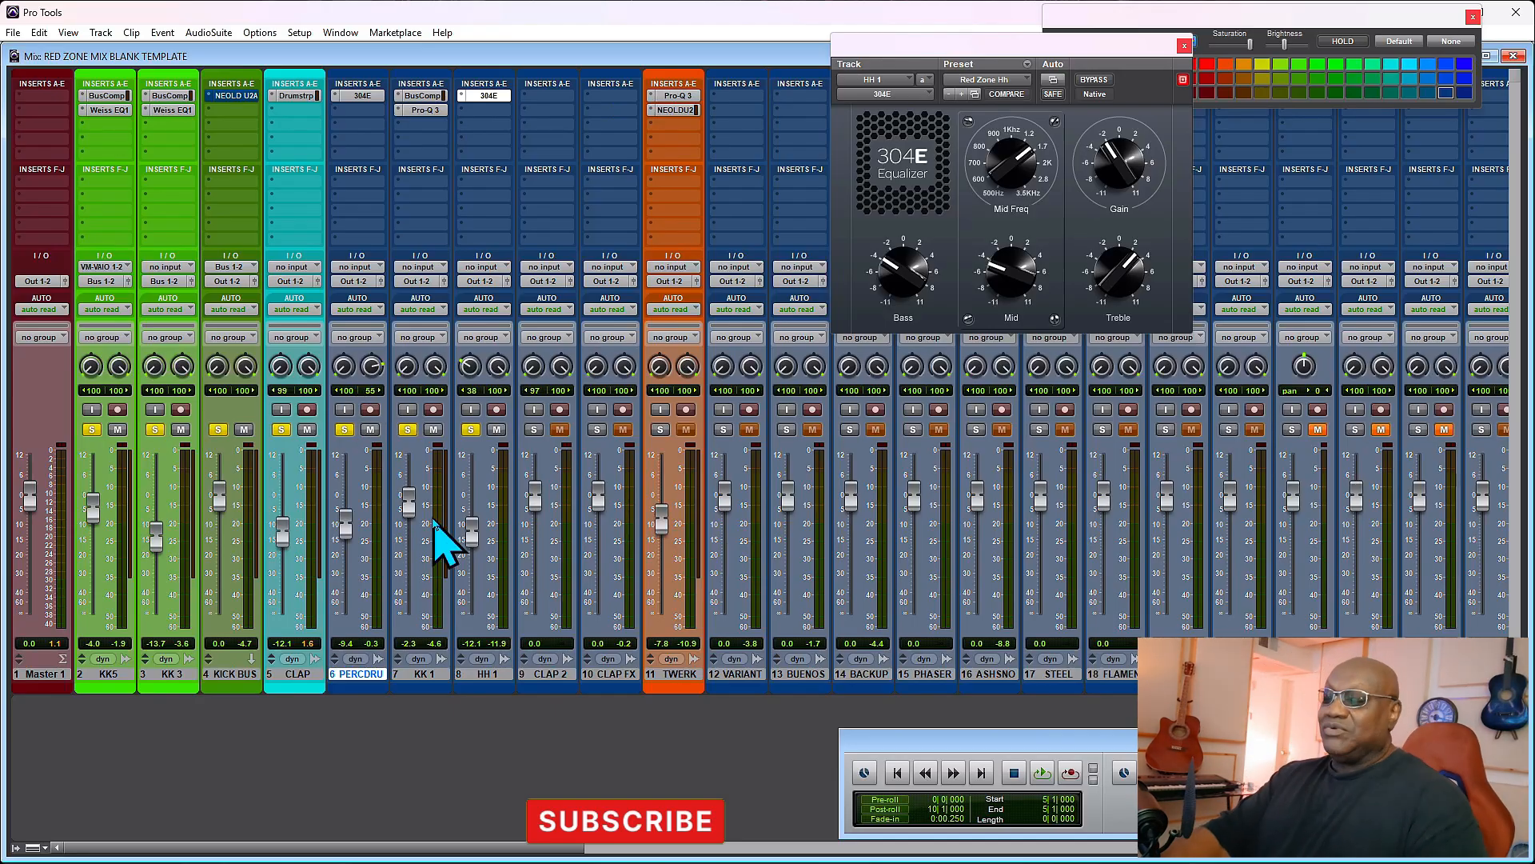
# - Listen to HH 1 with the soloed drums and raise its fader to about -11.5 dB
pyautogui.press('space')
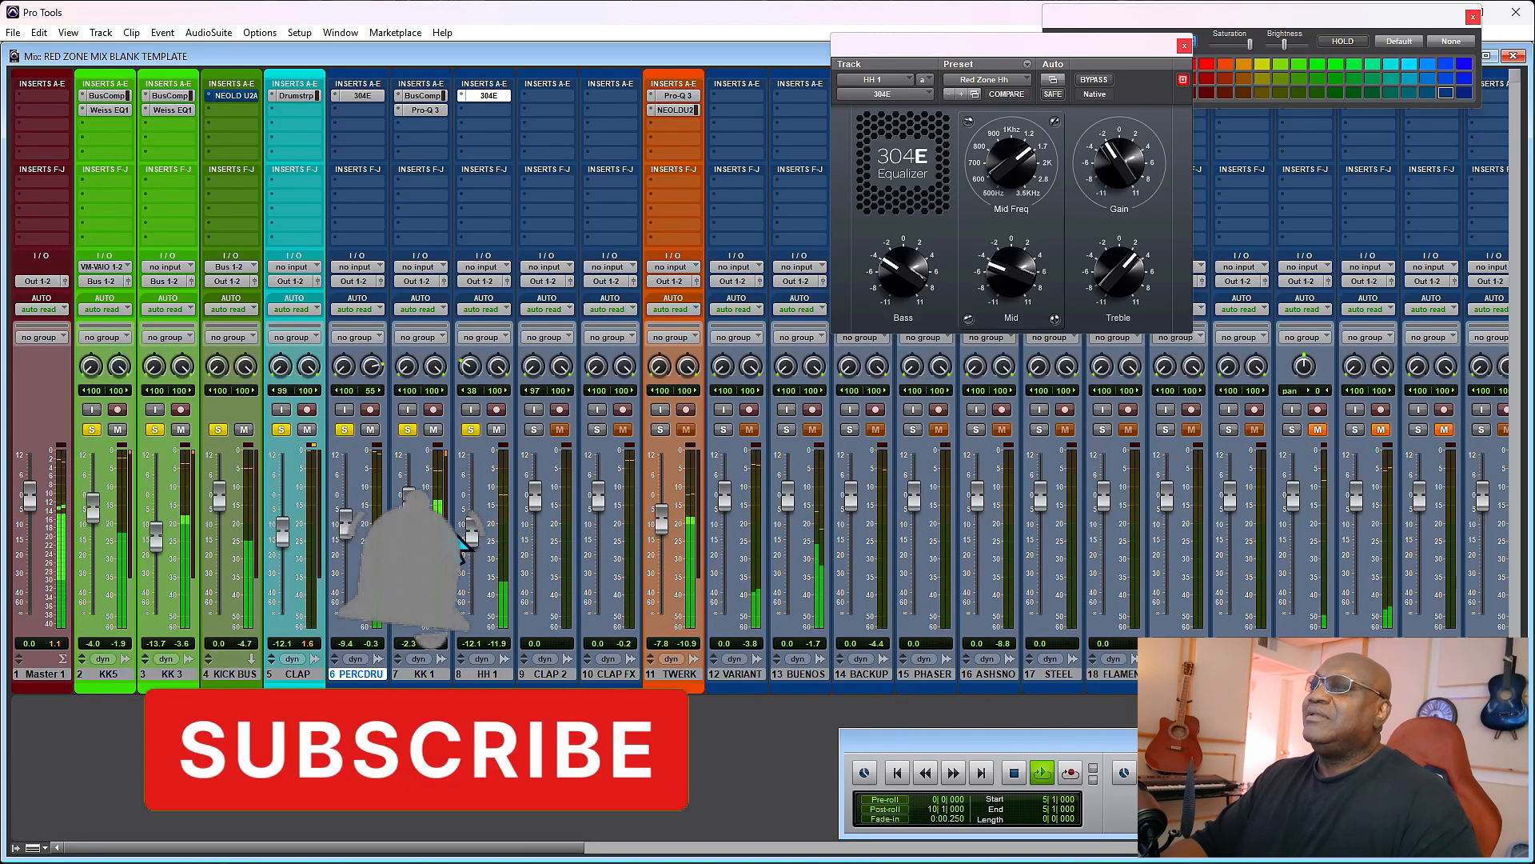
pyautogui.press('space')
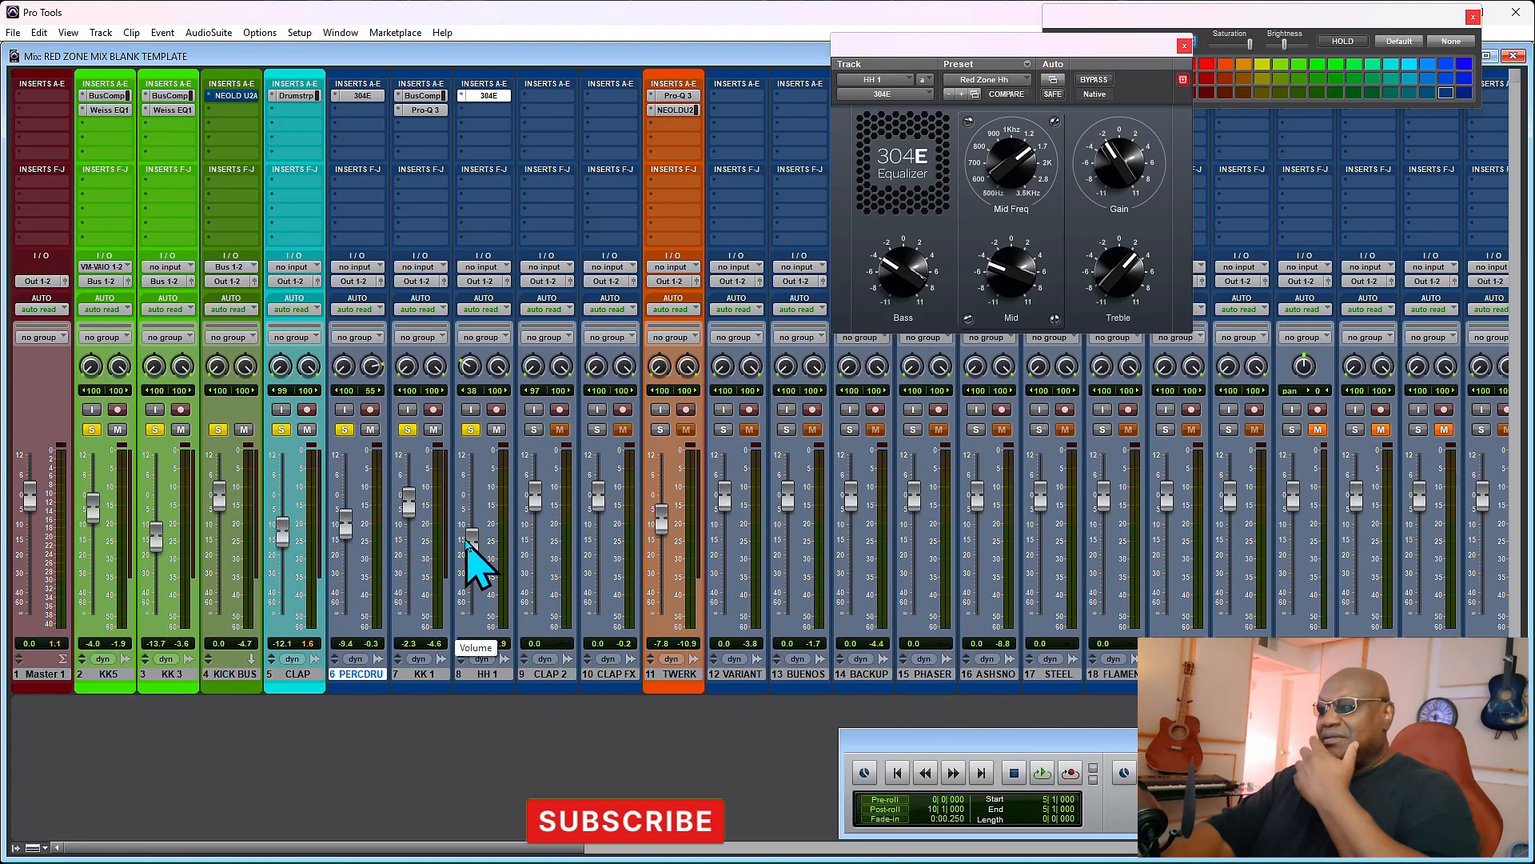
pyautogui.press('space')
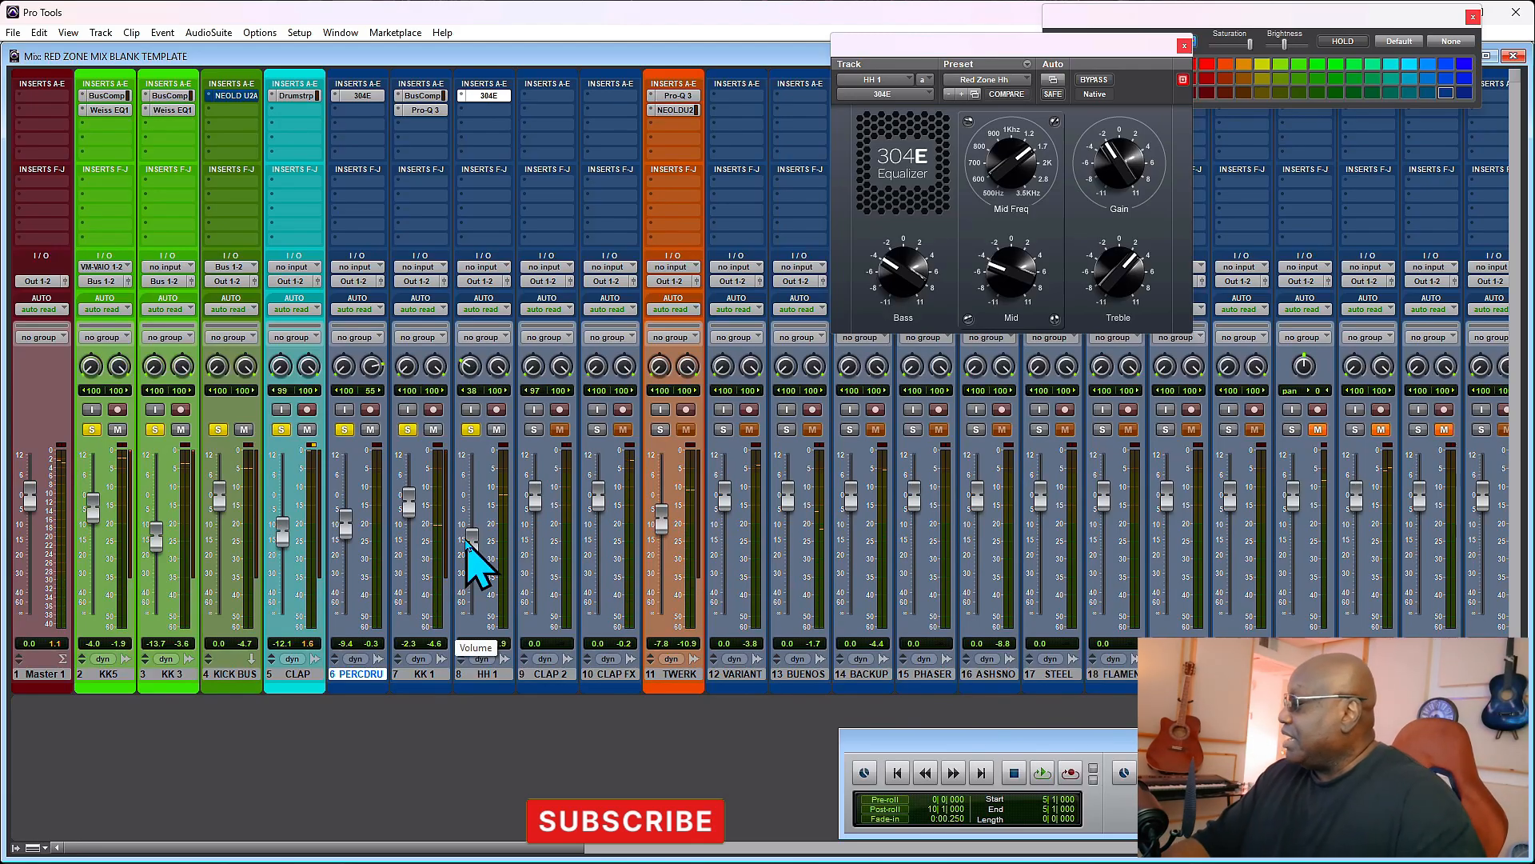
pyautogui.moveTo(462, 555); pyautogui.dragTo(474, 538)
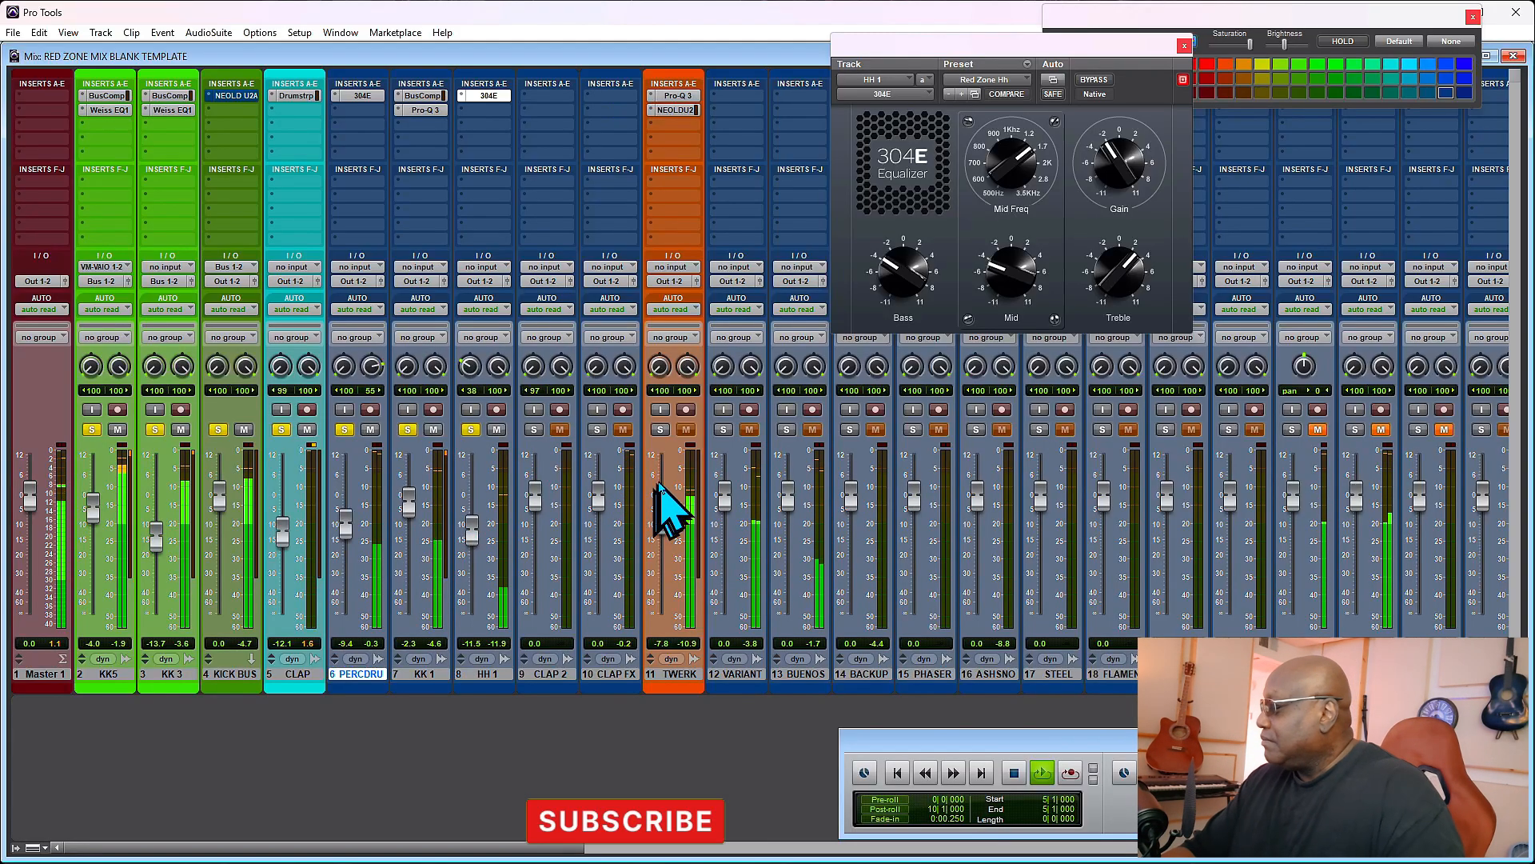
# - Solo CLAP FX alongside the other drums and set its fader to about -23.5 dB during playback
pyautogui.click(544, 676)
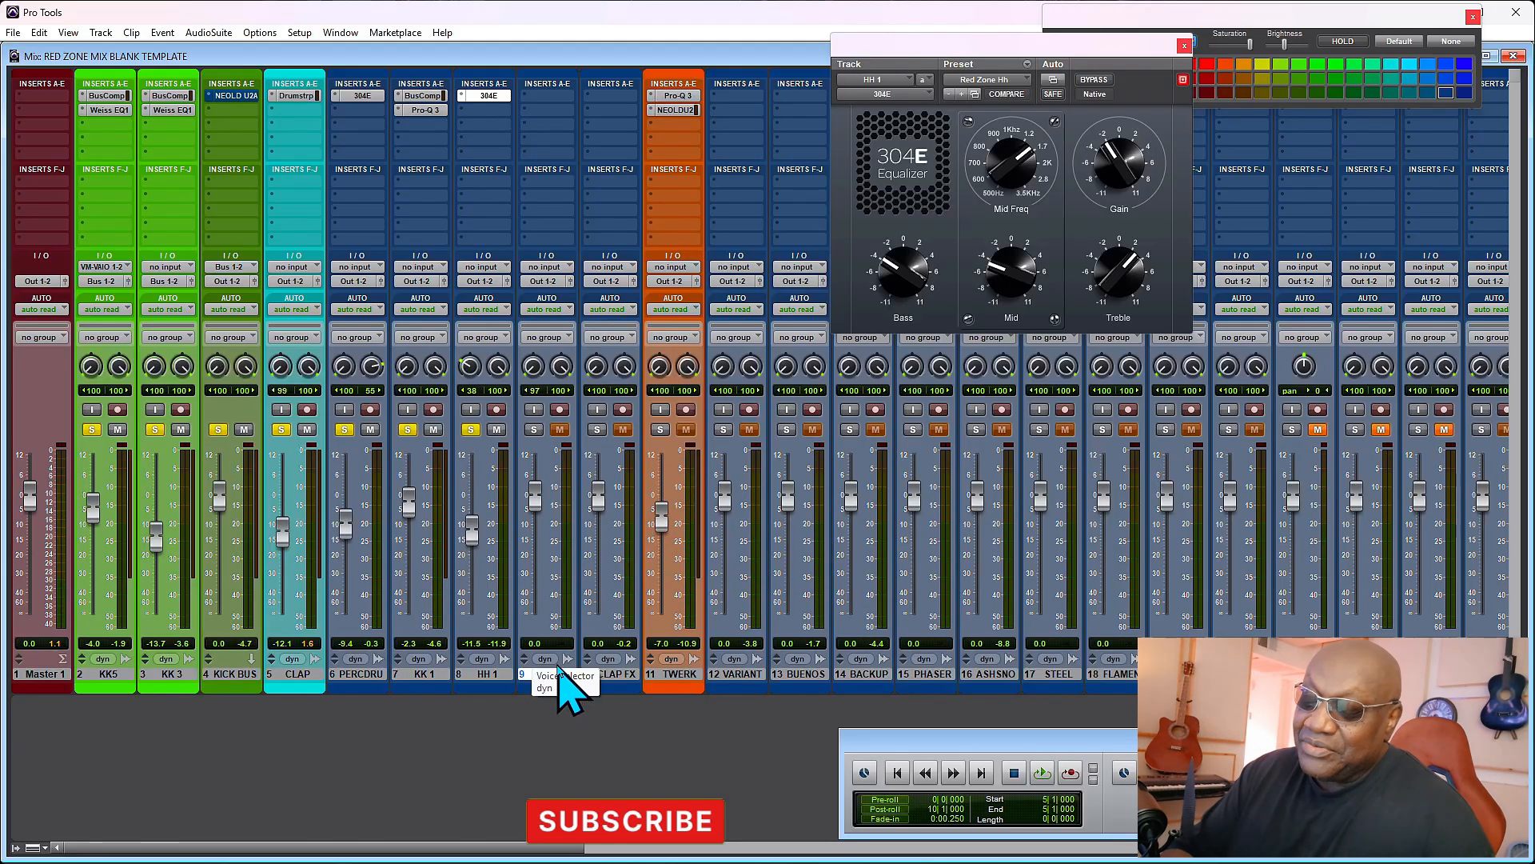
pyautogui.hotkey('ctrl', '=')
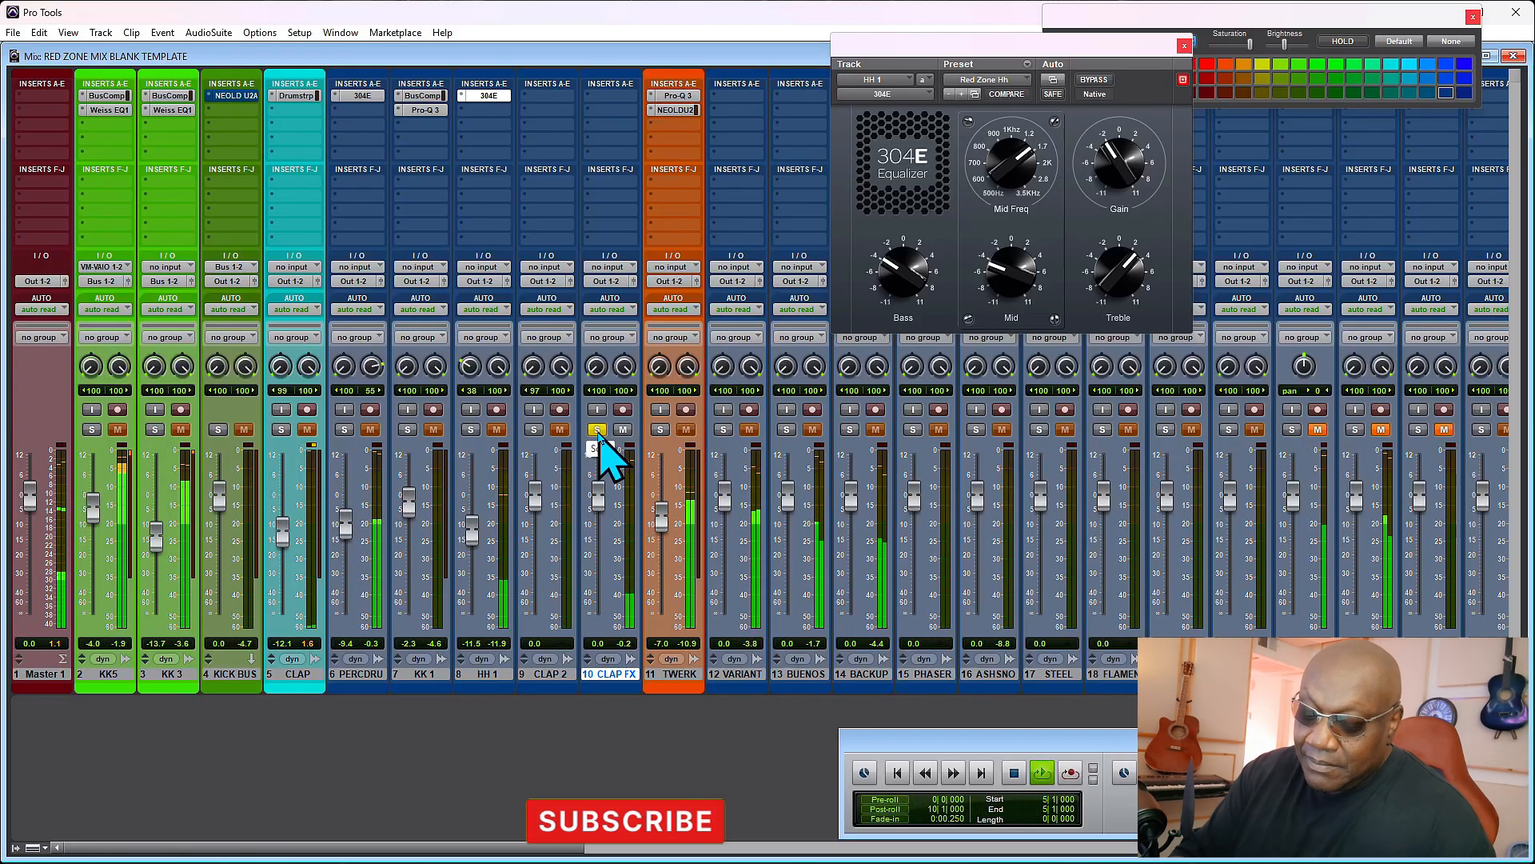
pyautogui.press('ctrl')
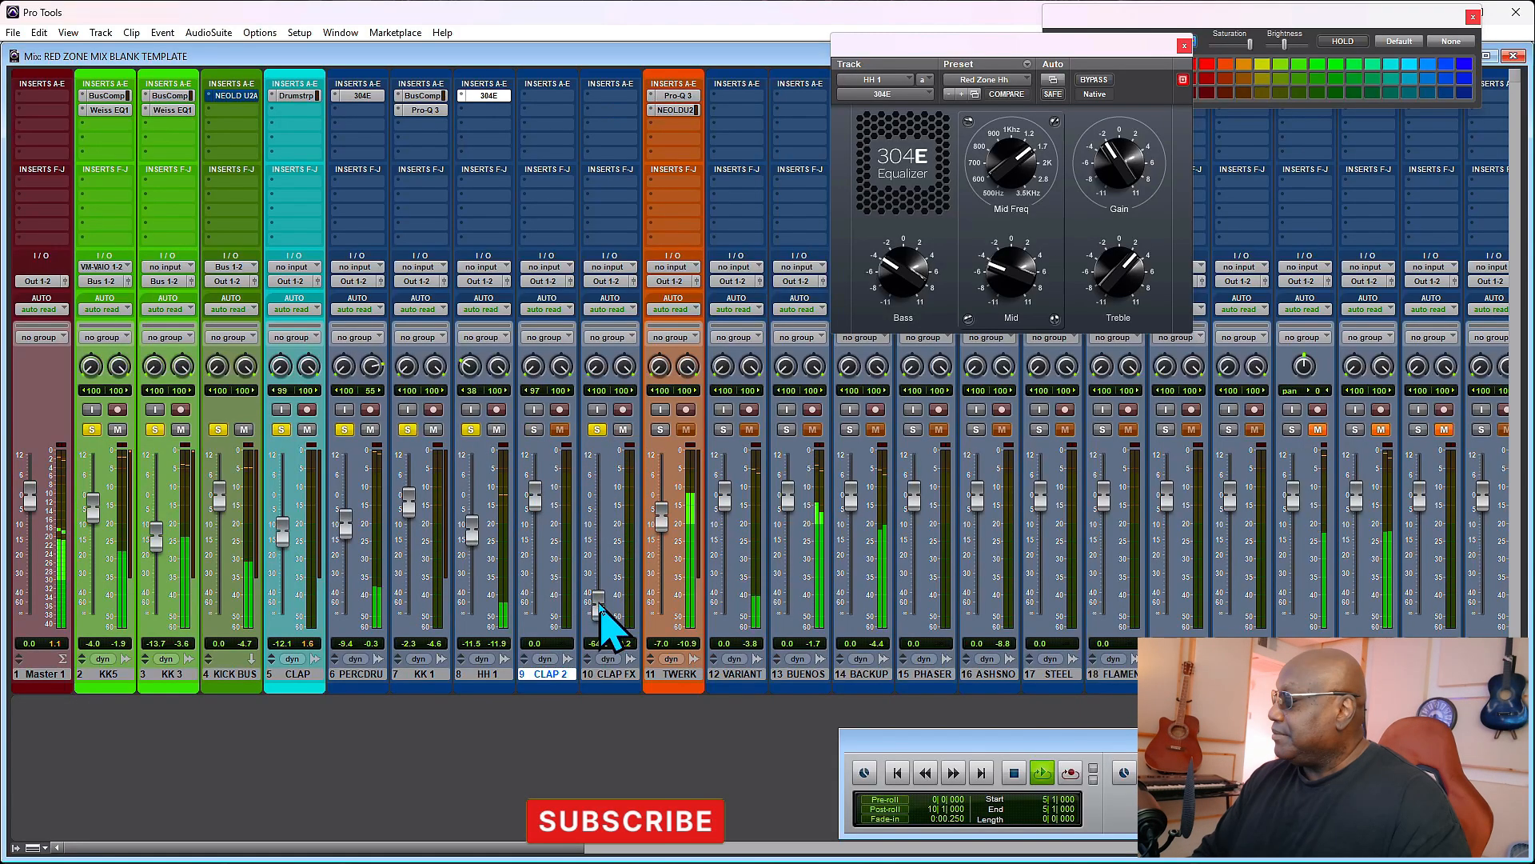
pyautogui.moveTo(599, 609); pyautogui.dragTo(598, 562)
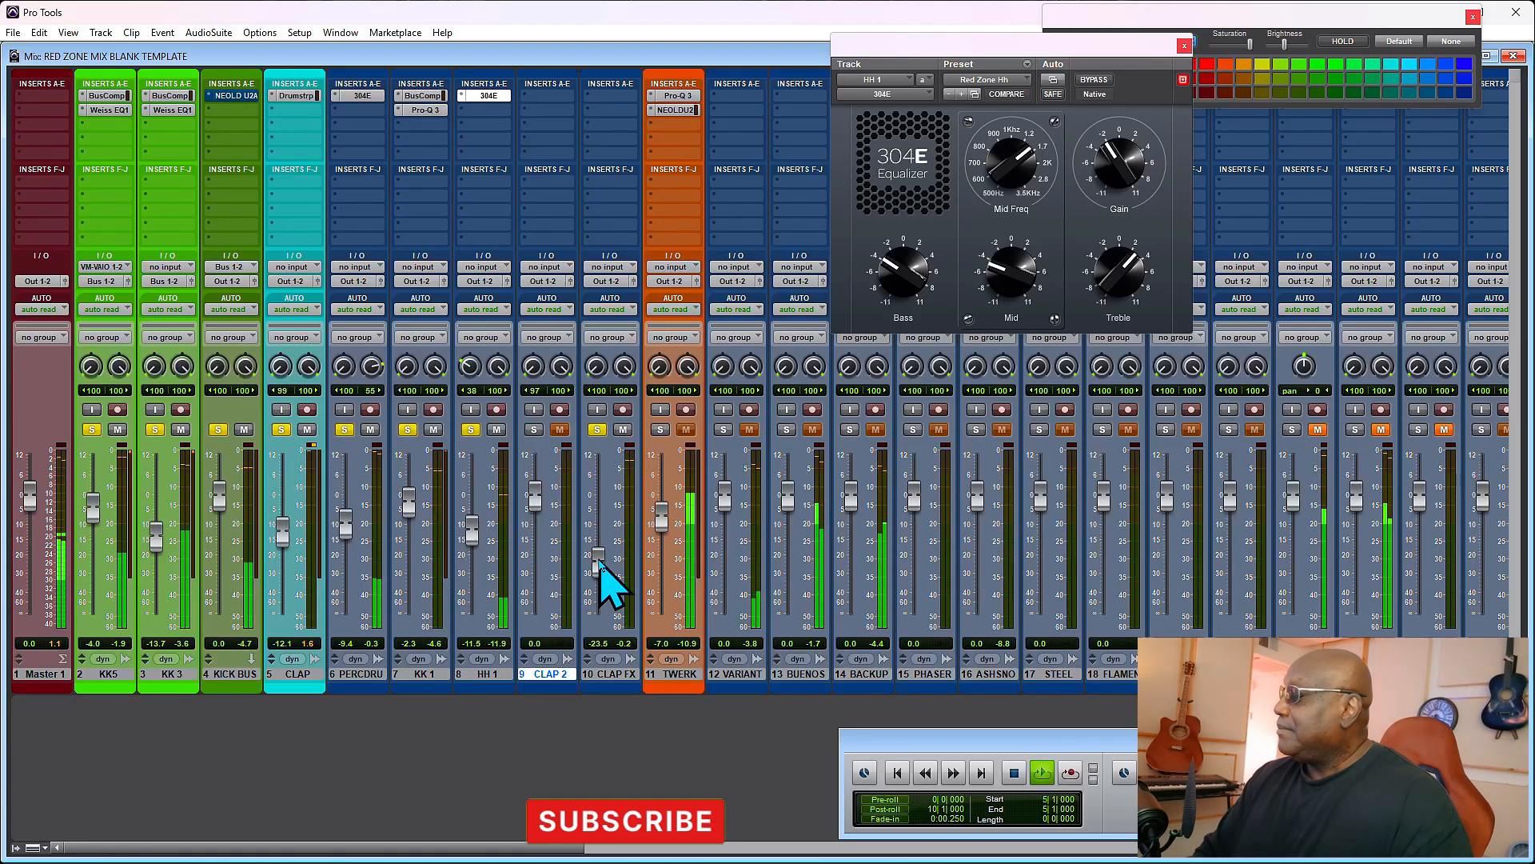
pyautogui.moveTo(599, 560); pyautogui.dragTo(598, 557)
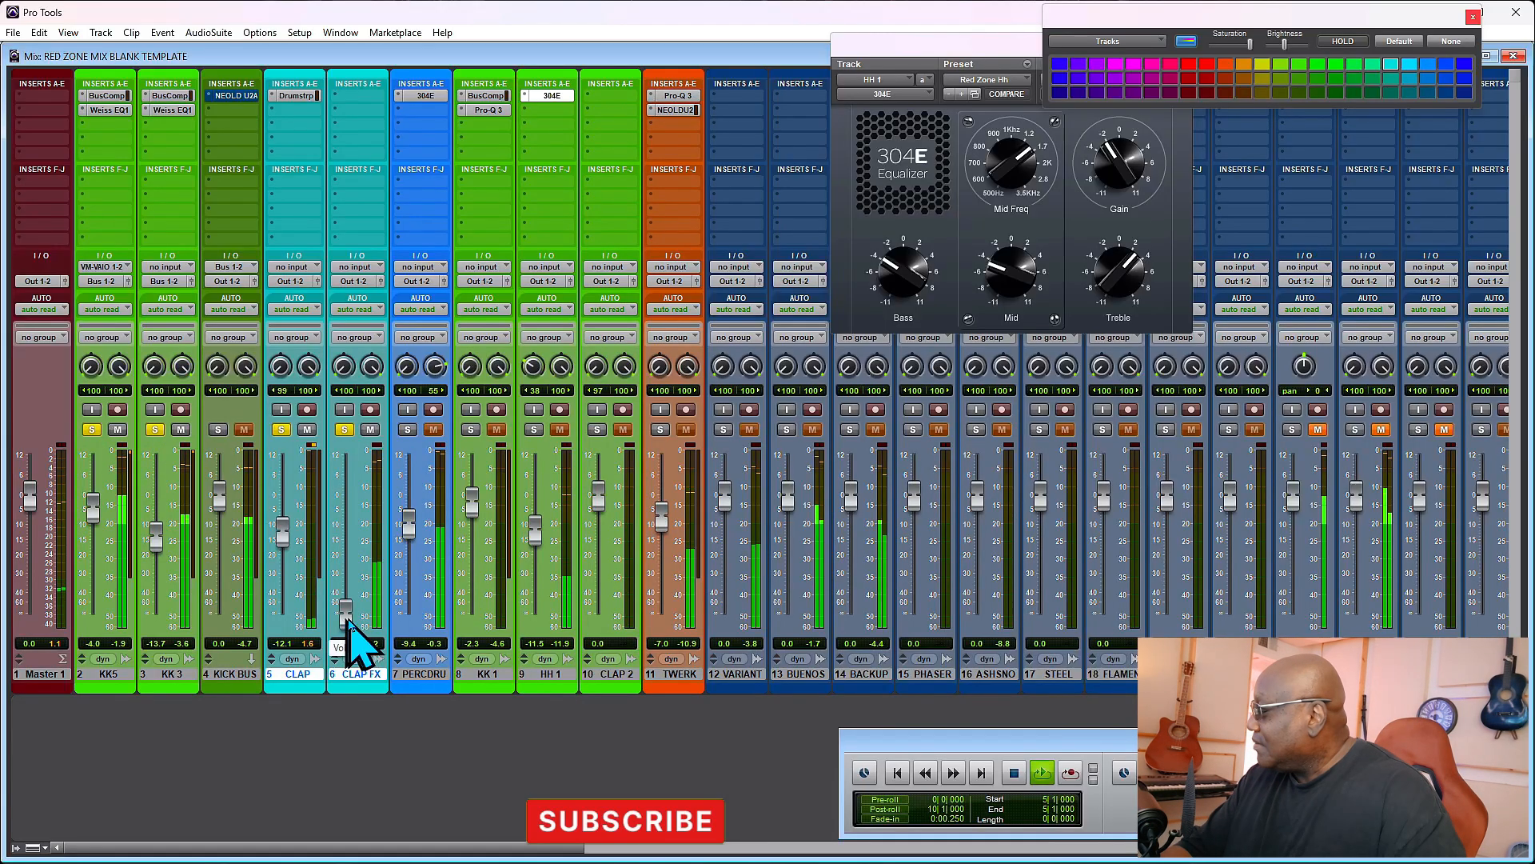
# - Set the CLAP FX fader to about -28.1 dB and solo the percussion track again with the other drums
pyautogui.moveTo(345, 620); pyautogui.dragTo(352, 582)
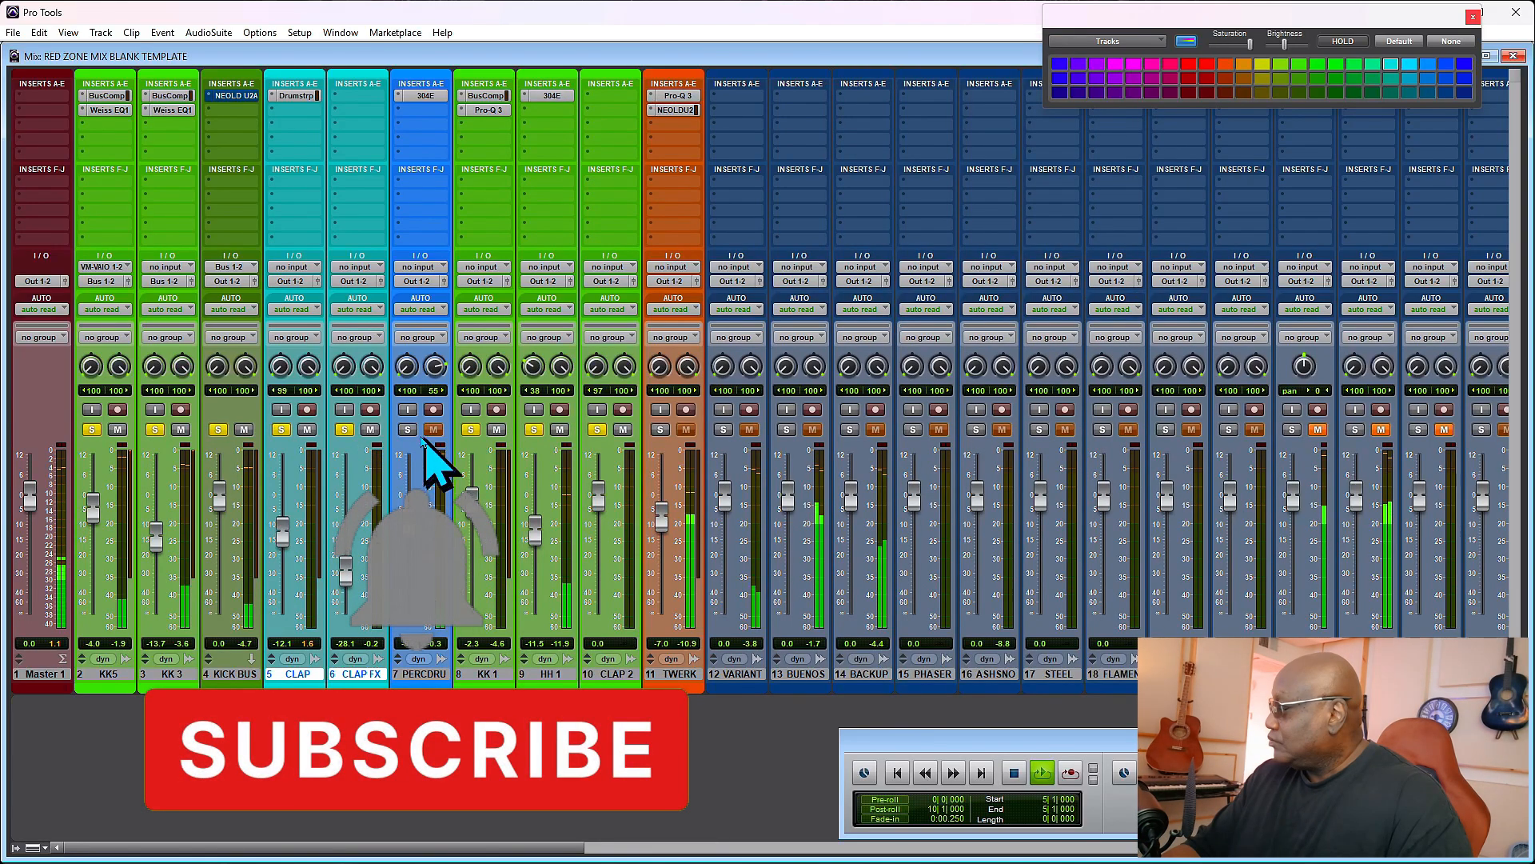
pyautogui.click(408, 431)
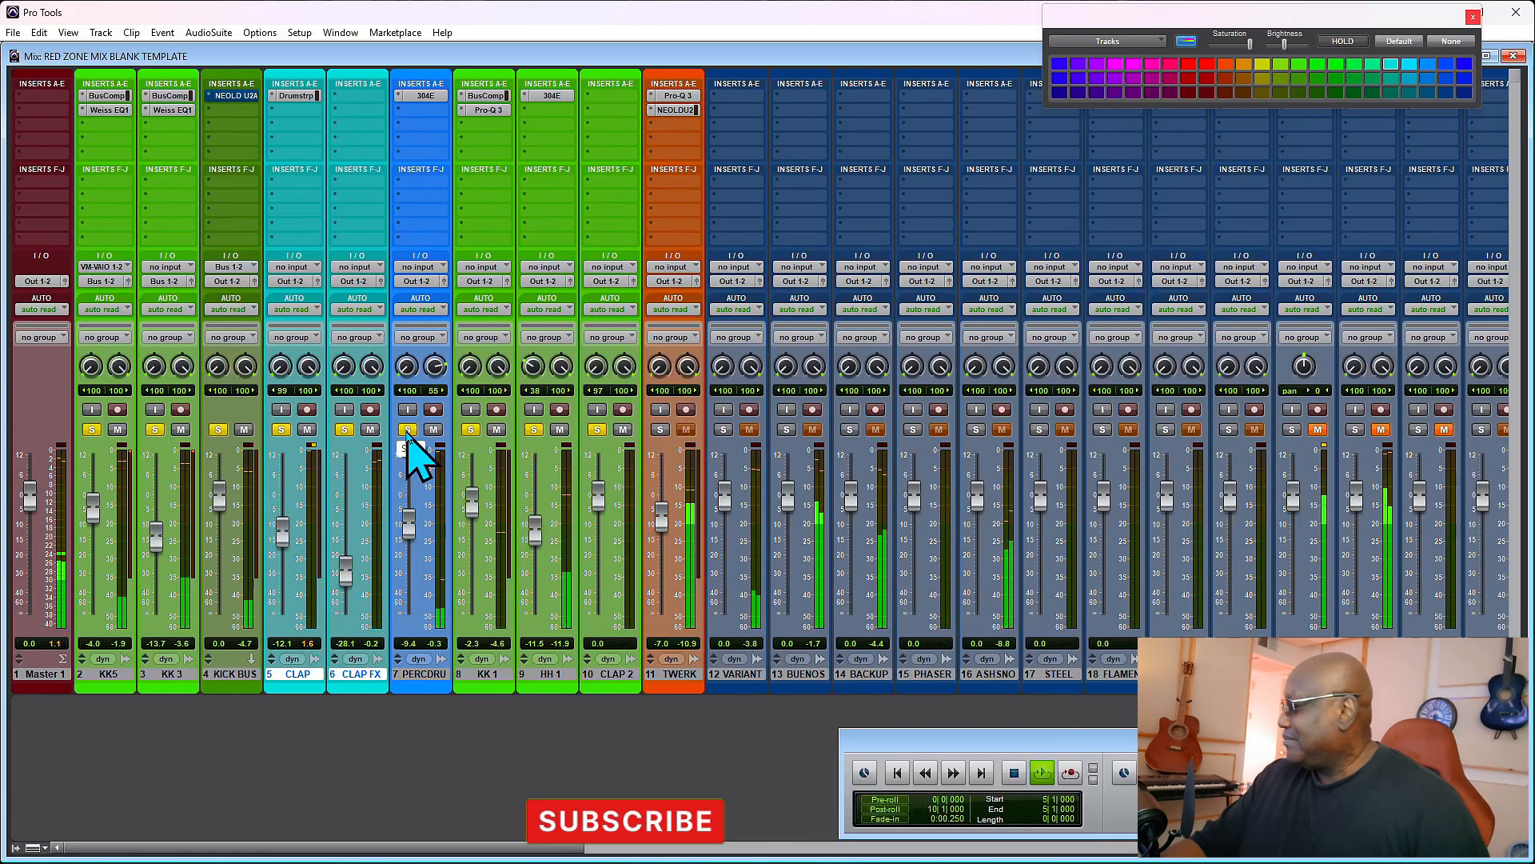
pyautogui.press('space')
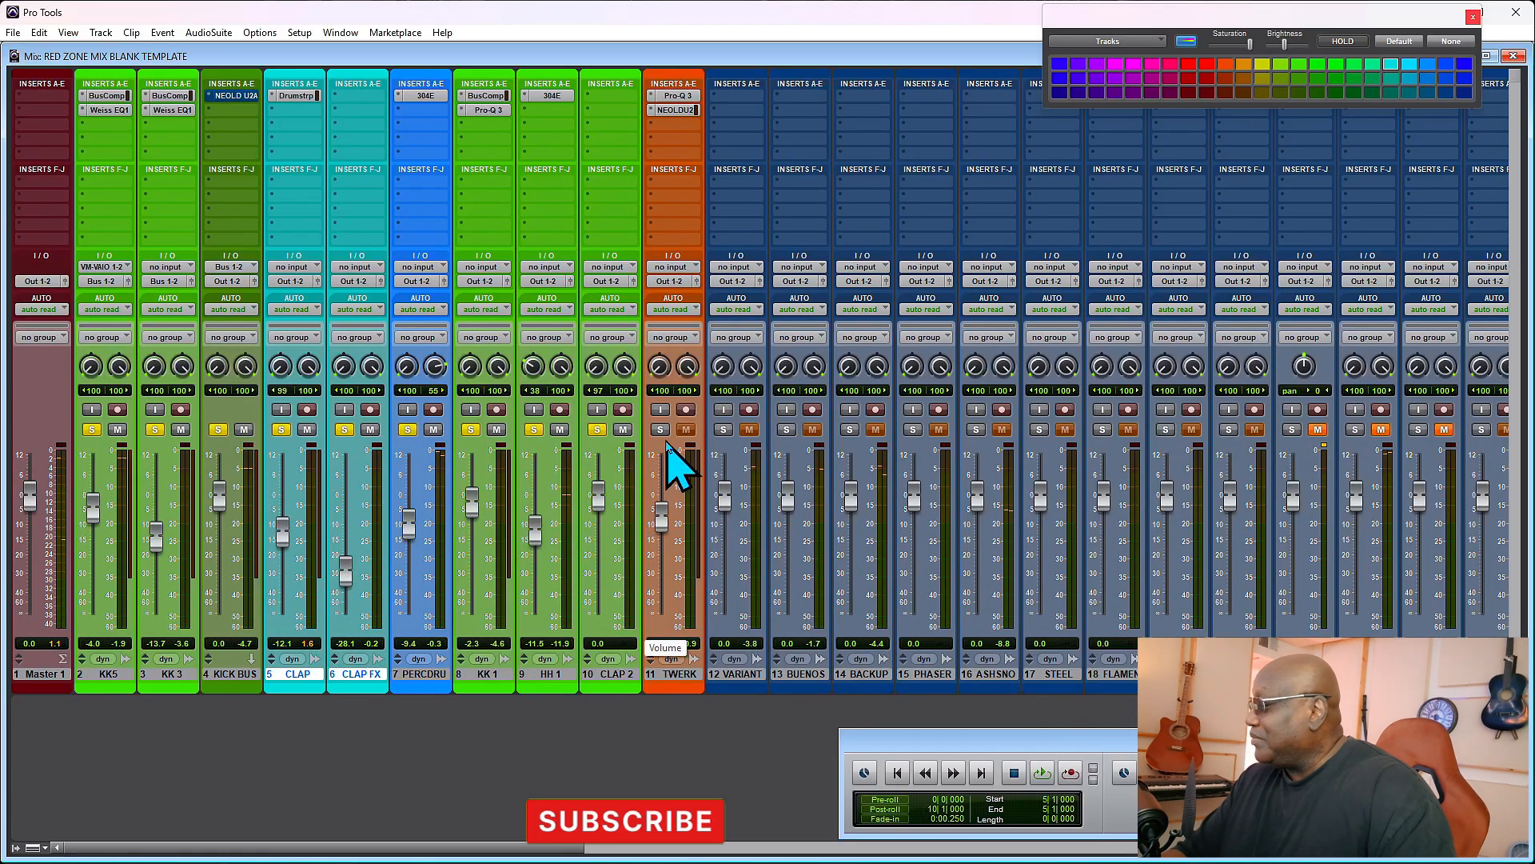
# - Insert MondoMod in the second insert slot of HH 1 and audition it with the soloed drums
pyautogui.click(568, 675)
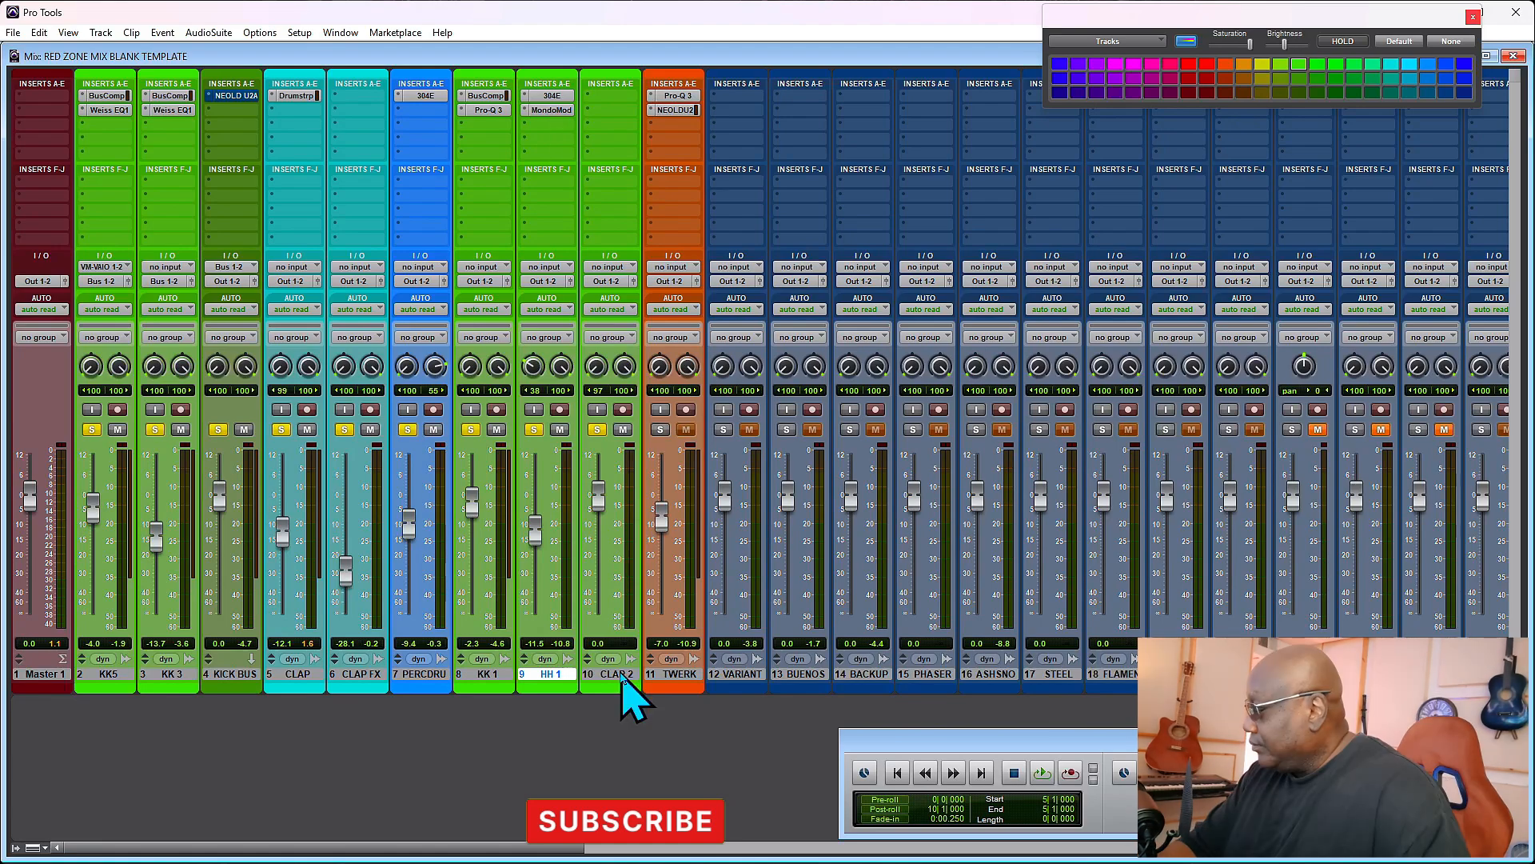
pyautogui.press('space')
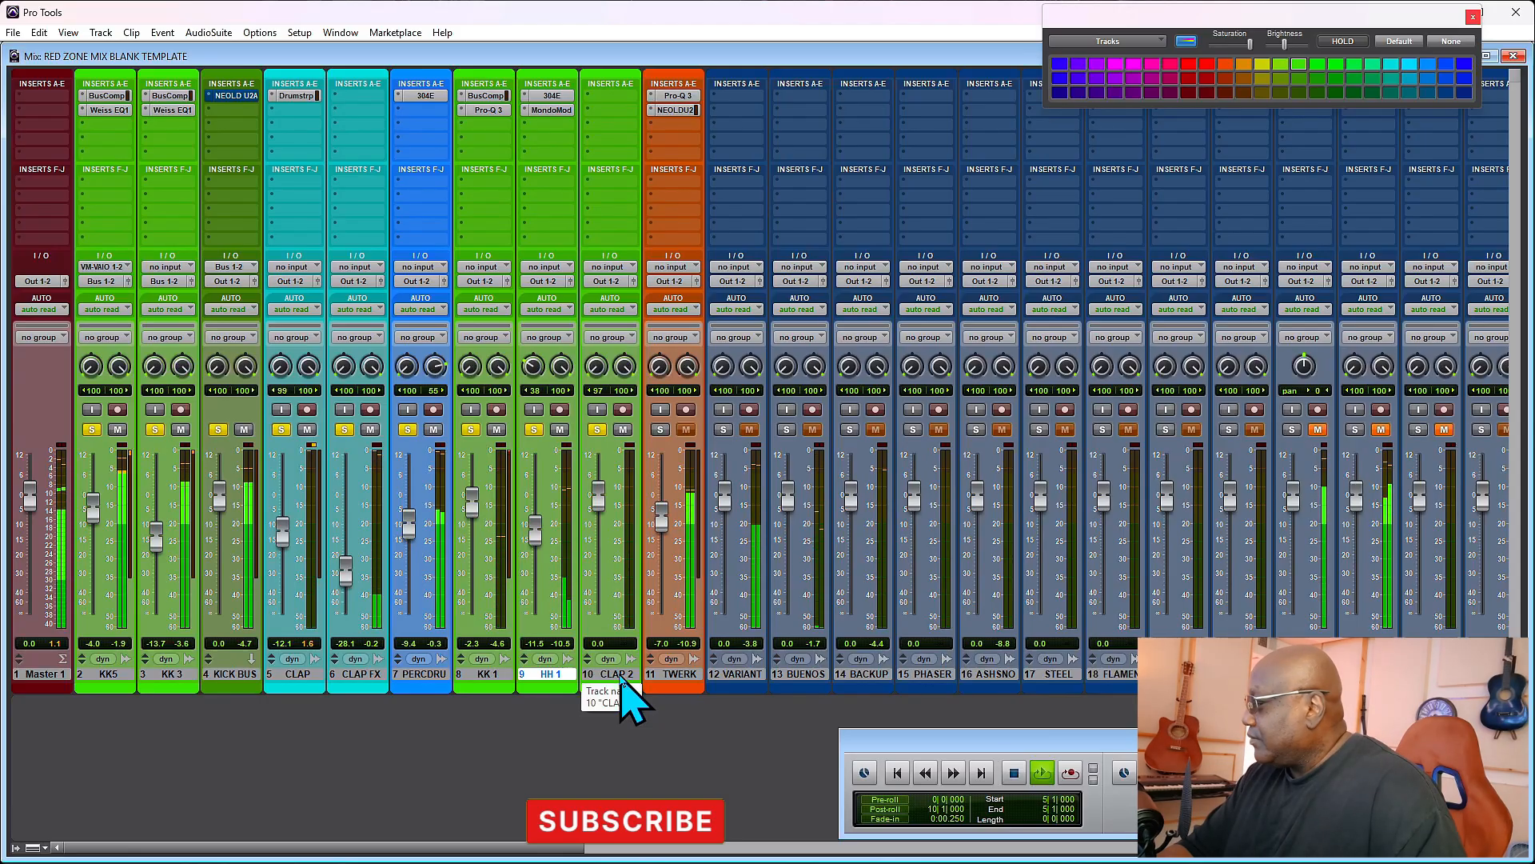
pyautogui.click(615, 674)
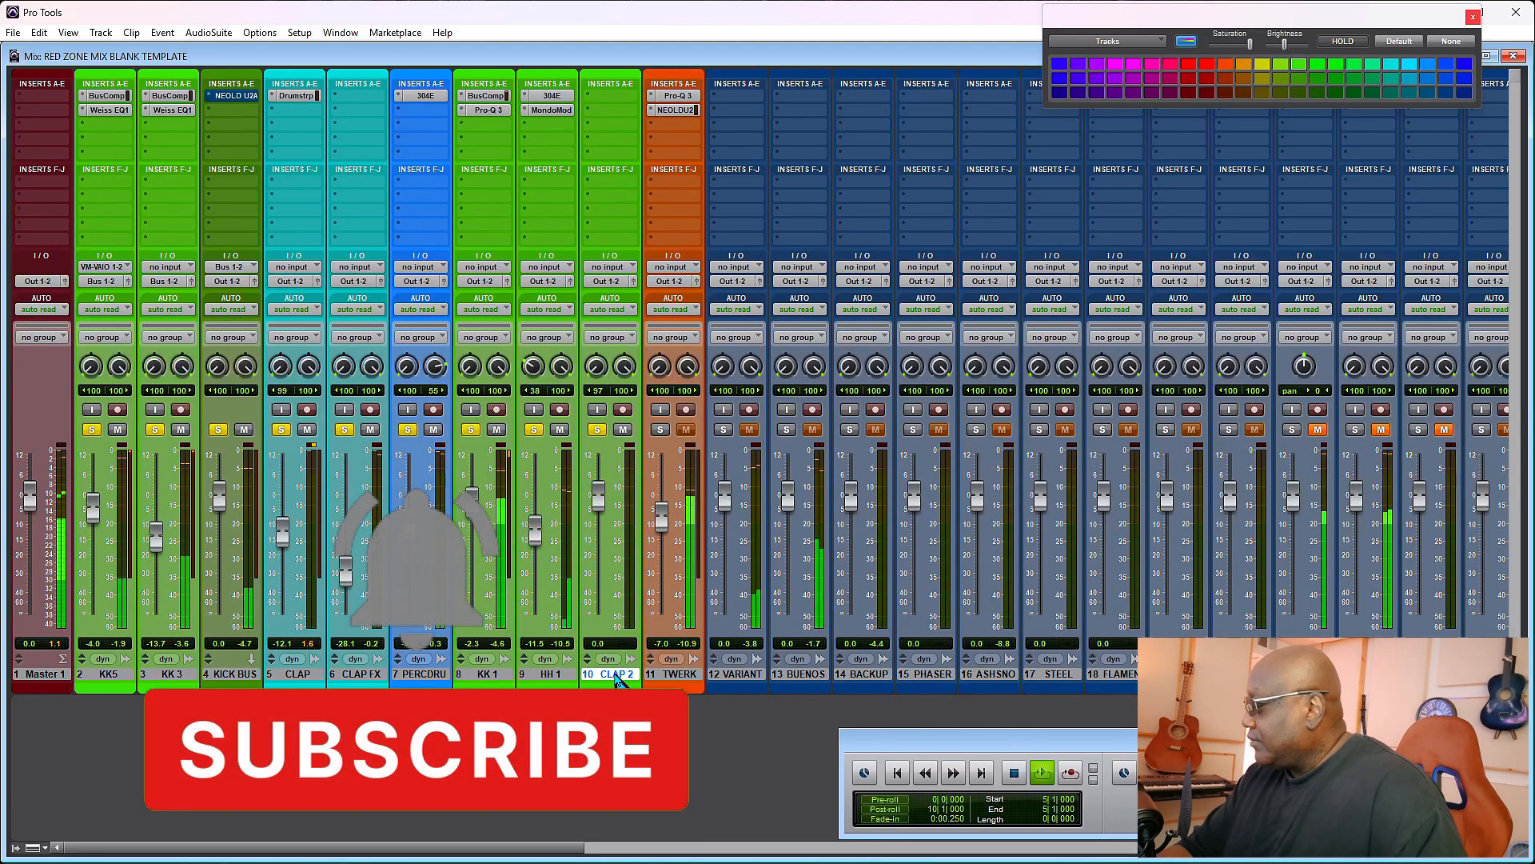
pyautogui.click(551, 109)
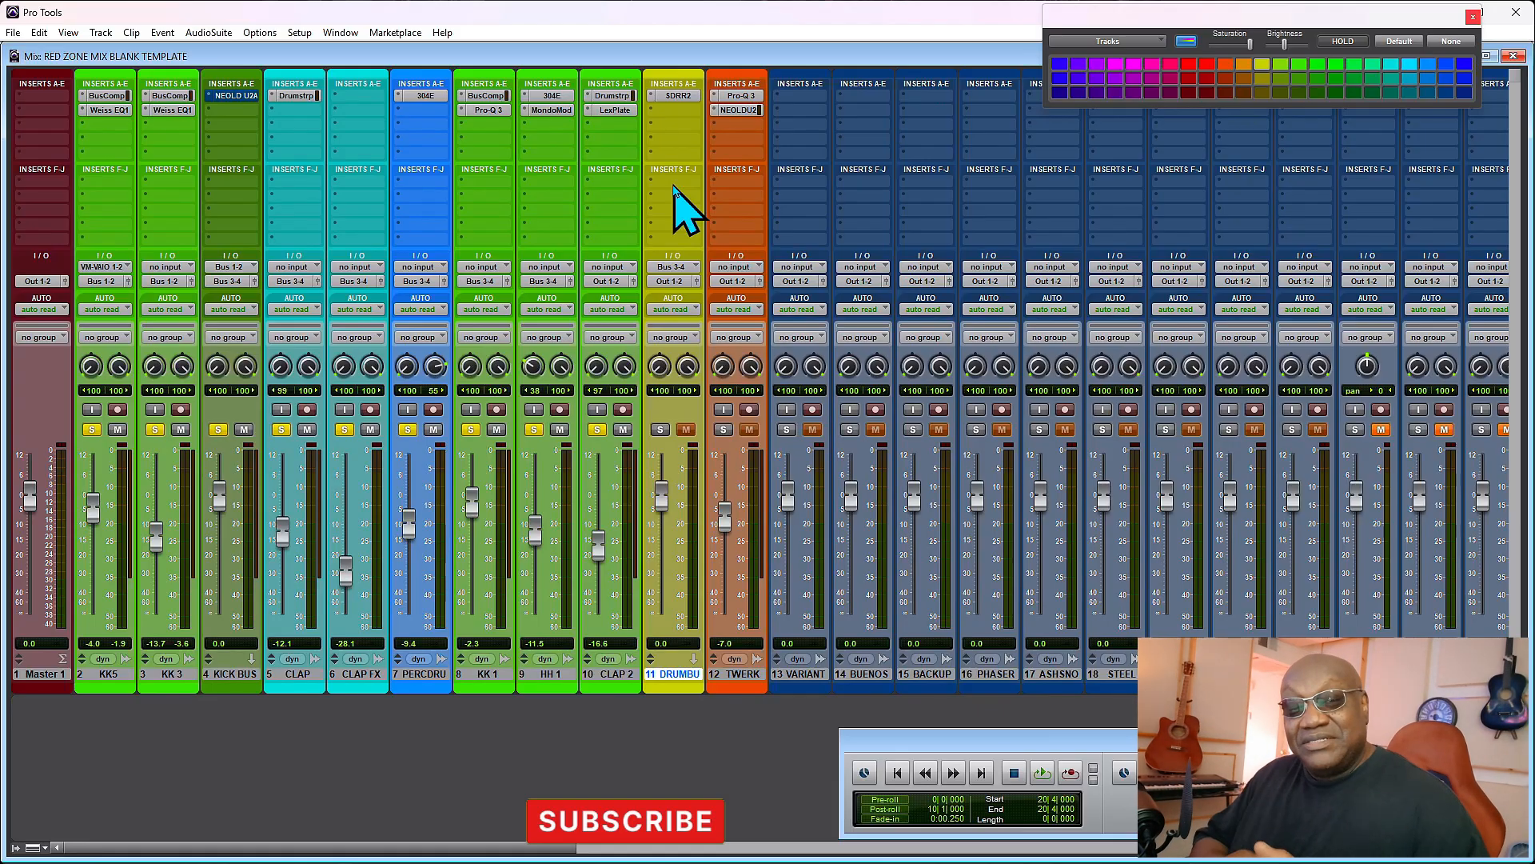
pyautogui.hscroll(5, 828, 632)
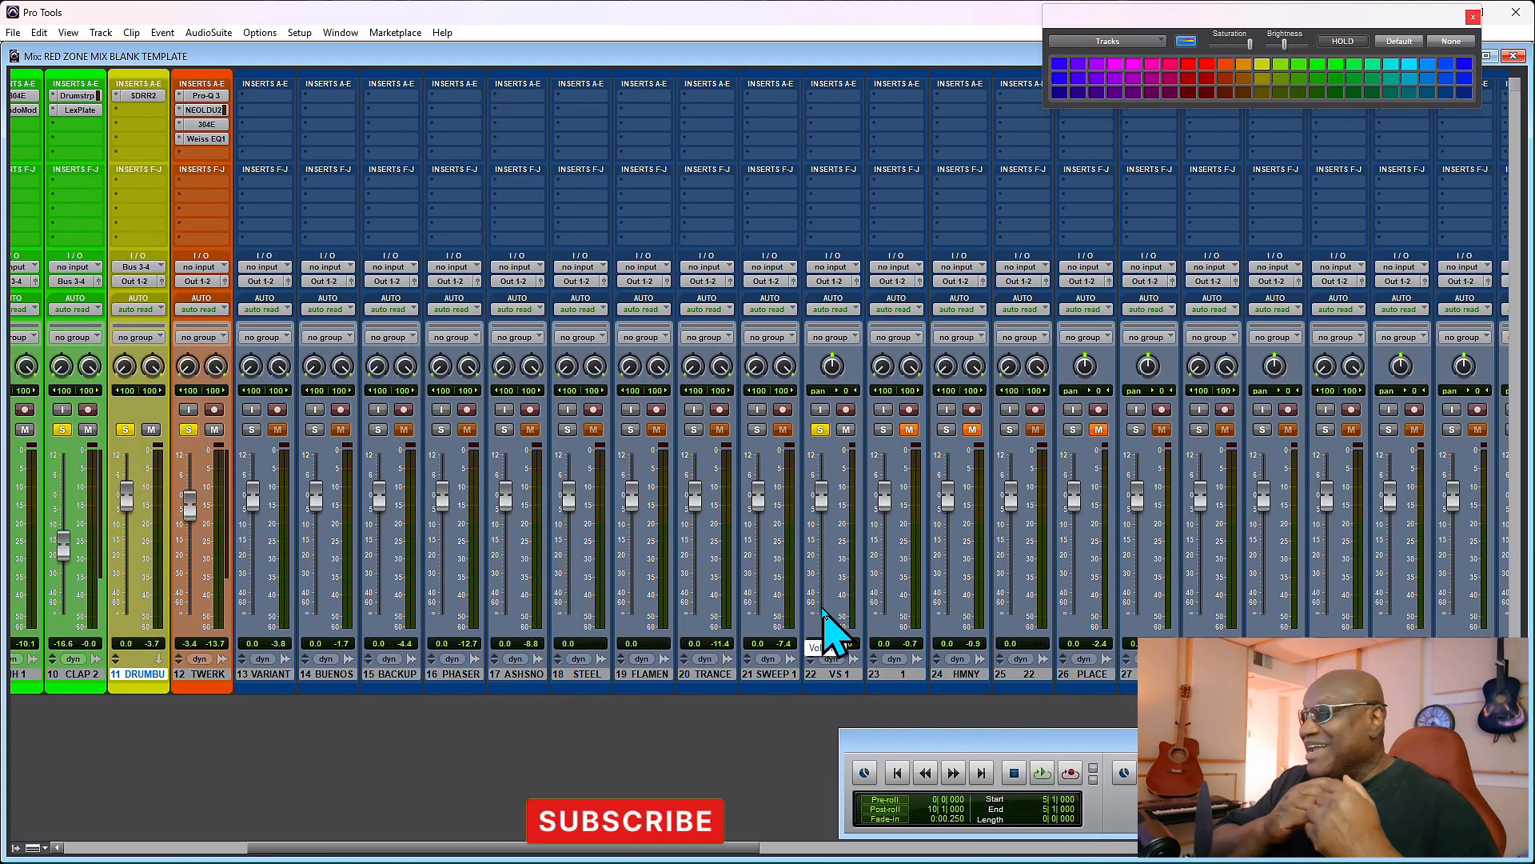